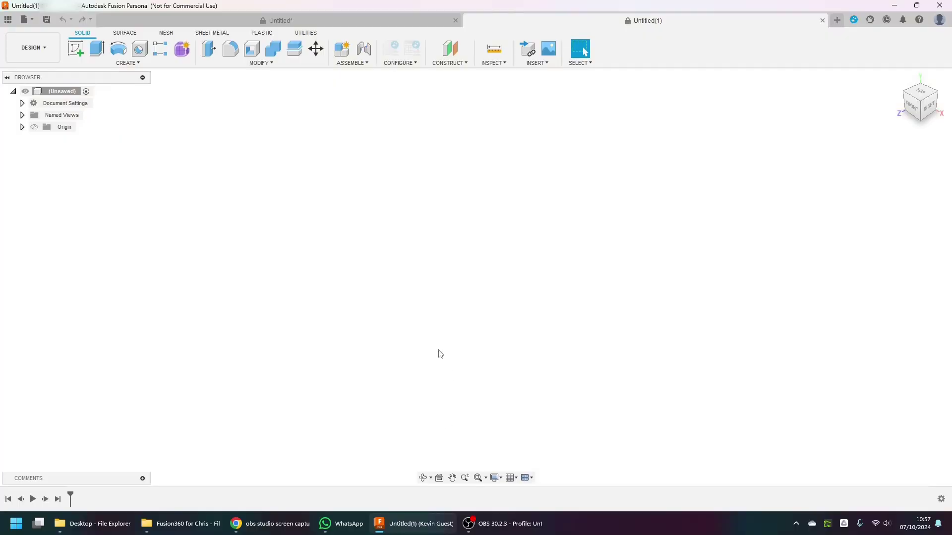
Sketch a 30 × 30 mm centre rectangle at the origin on the XY ground plane
{"action": "left_click", "coordinate": [75, 55]}
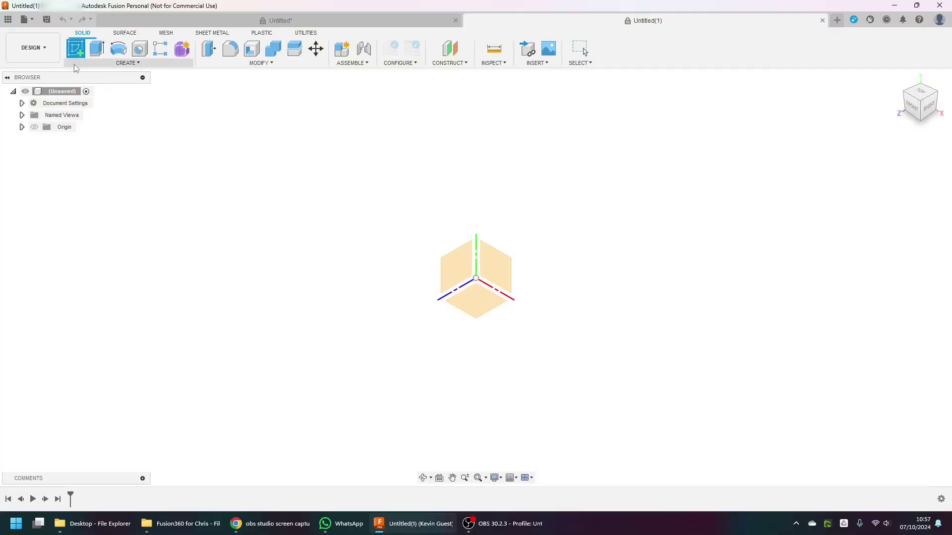
{"action": "left_click", "coordinate": [475, 299]}
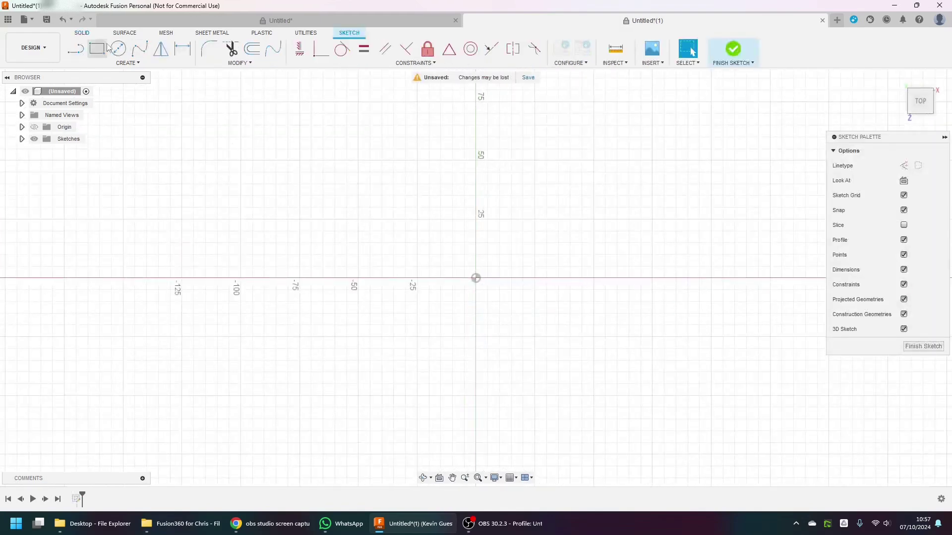
{"action": "left_click", "coordinate": [127, 63]}
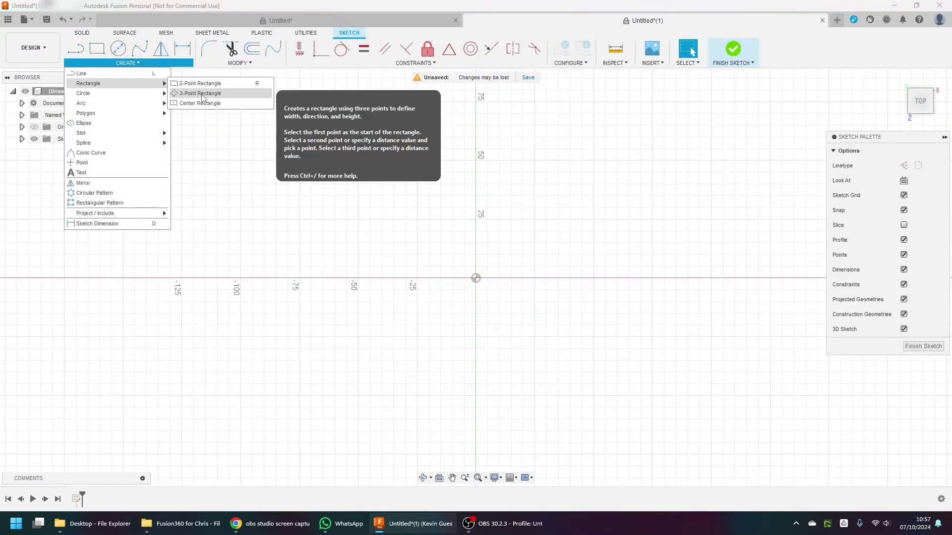
{"action": "left_click", "coordinate": [194, 104]}
{"action": "left_click", "coordinate": [477, 280]}
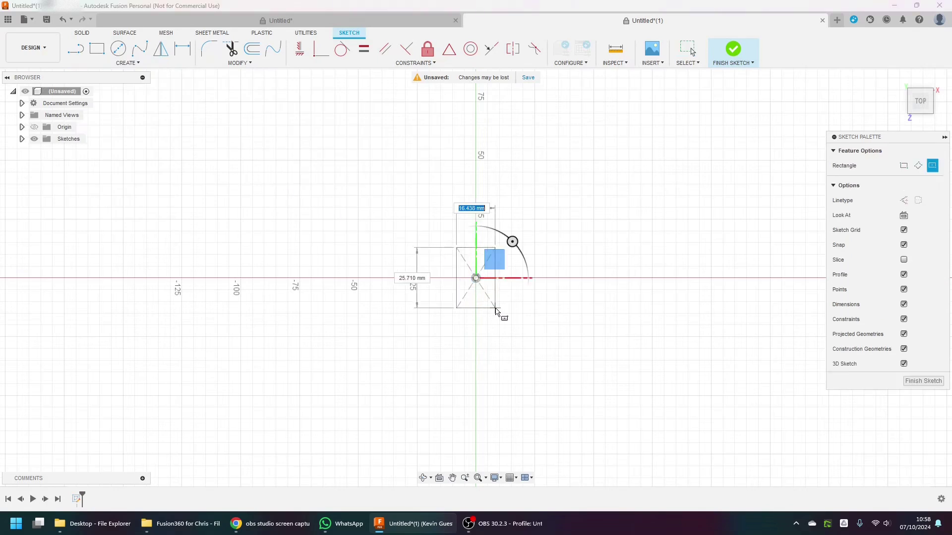
{"action": "type", "text": "30"}
{"action": "key", "text": "Tab"}
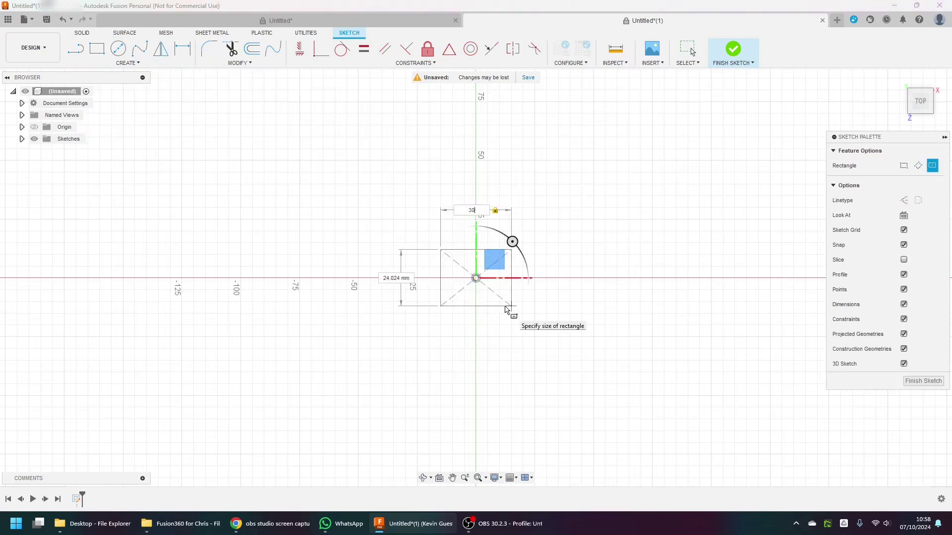
{"action": "key", "text": "Return"}
{"action": "key", "text": "Escape"}
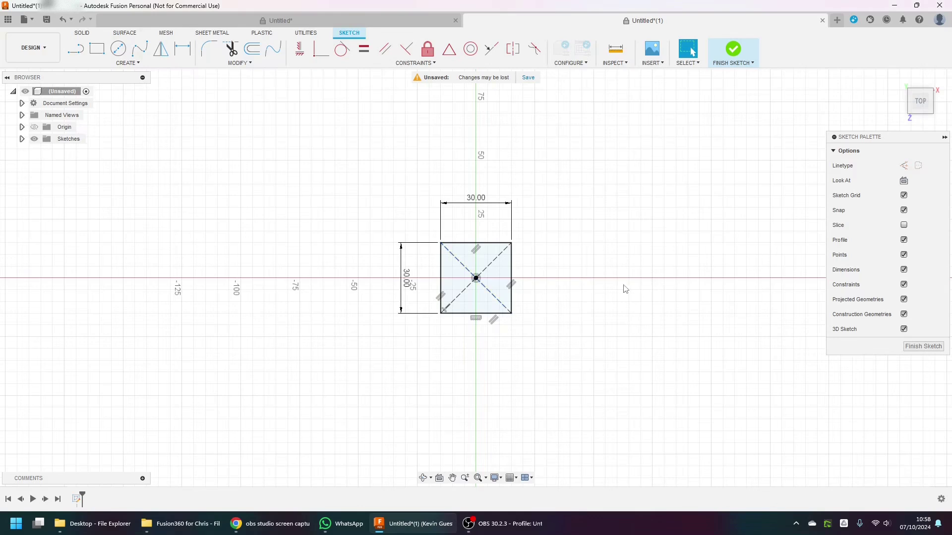
Extrude the square profile 30 mm into a solid cube
{"action": "left_click", "coordinate": [504, 292]}
{"action": "right_click", "coordinate": [505, 290]}
{"action": "left_click", "coordinate": [499, 344]}
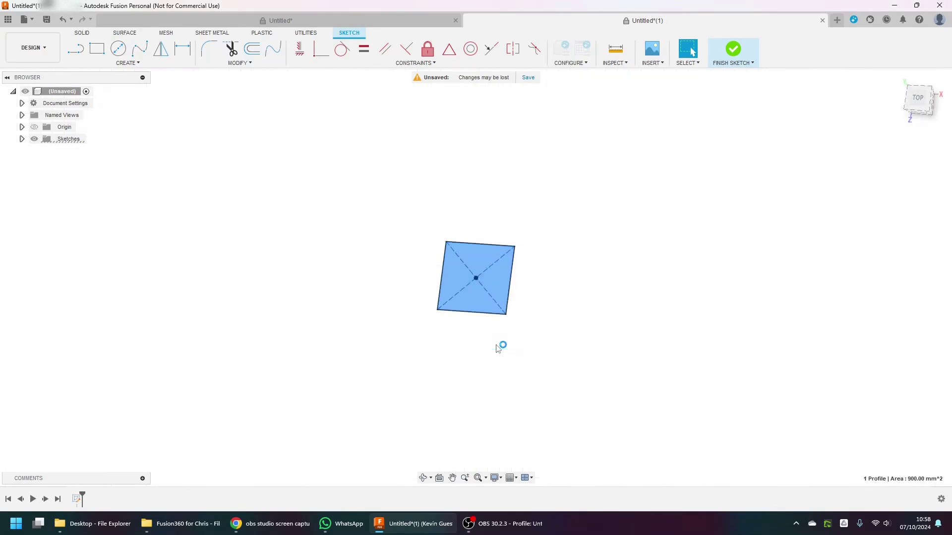
{"action": "type", "text": "30"}
{"action": "key", "text": "Return"}
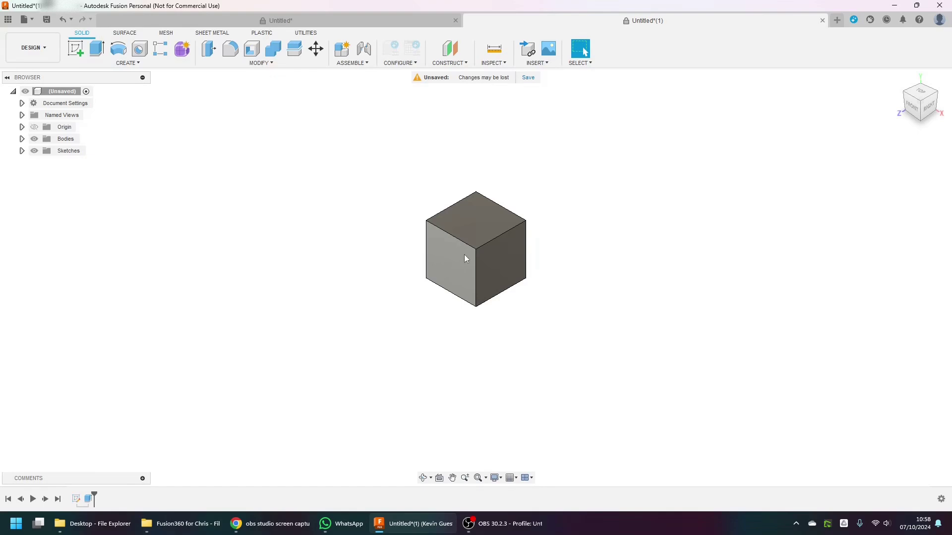
Sketch a 4 mm diameter circle at the centre of the cube's top face
{"action": "key", "text": "s"}
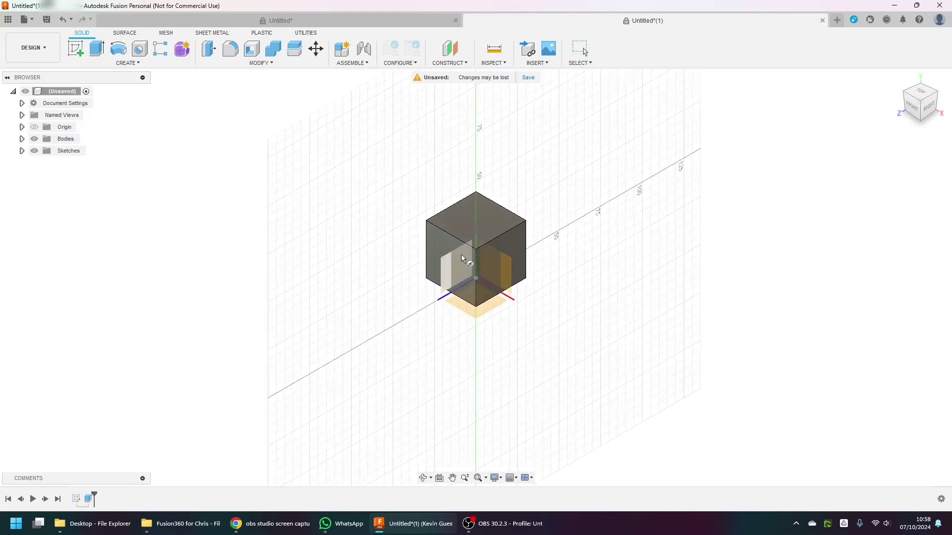
{"action": "left_click", "coordinate": [472, 218]}
{"action": "key", "text": "c"}
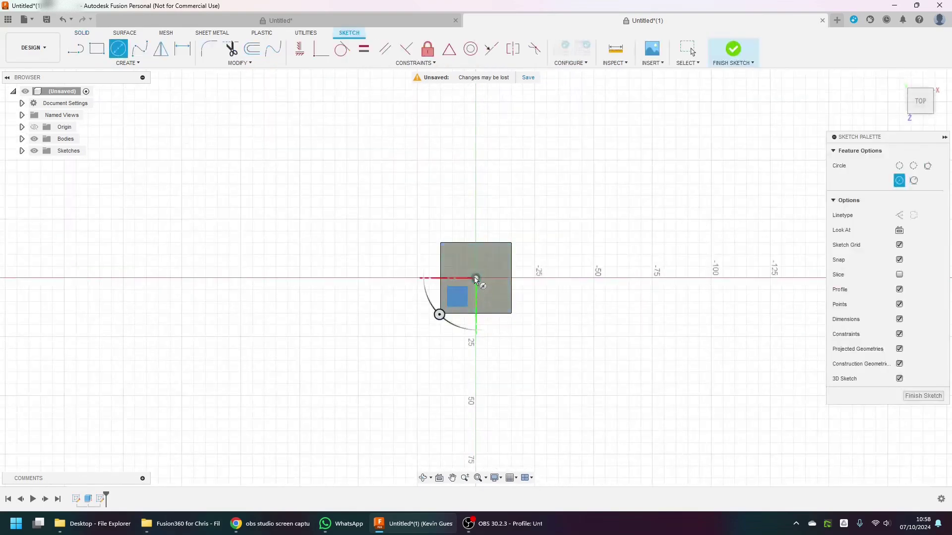
{"action": "left_click", "coordinate": [476, 278]}
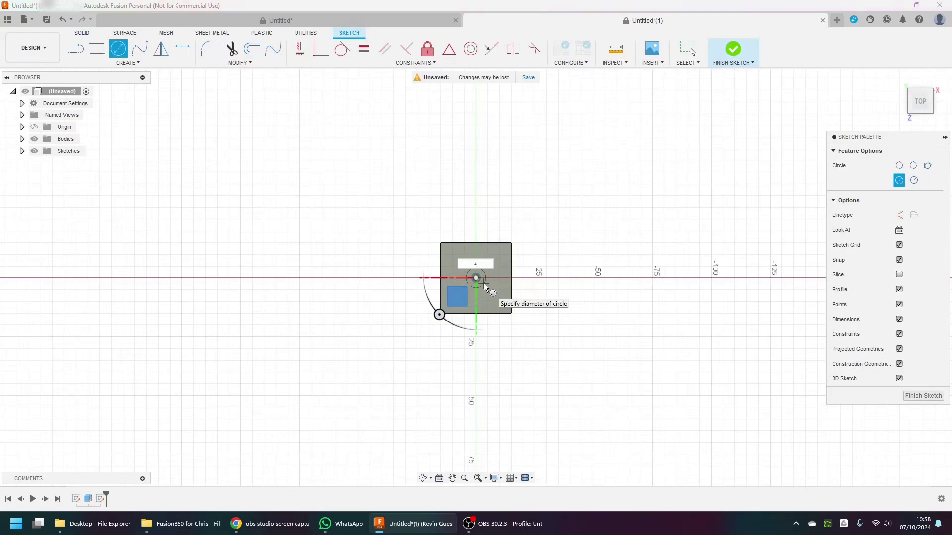
{"action": "type", "text": "4"}
{"action": "key", "text": "Return"}
{"action": "key", "text": "Escape"}
Extrude the circle -10 mm to cut a hole into the cube
{"action": "scroll", "coordinate": [484, 284], "scroll_direction": "up", "scroll_amount": 3}
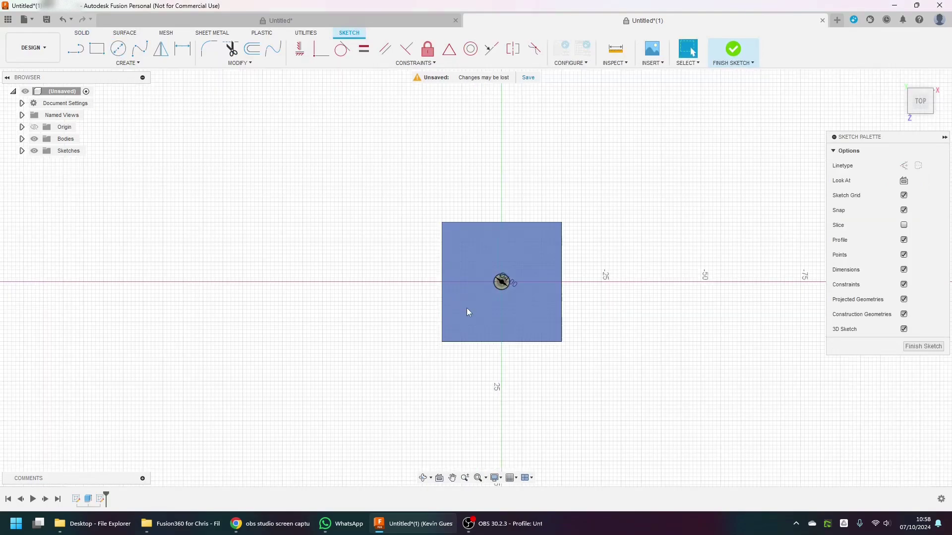
{"action": "middle_click_drag", "start_coordinate": [469, 305], "coordinate": [446, 287], "text": "shift"}
{"action": "scroll", "coordinate": [493, 249], "scroll_direction": "up", "scroll_amount": 4}
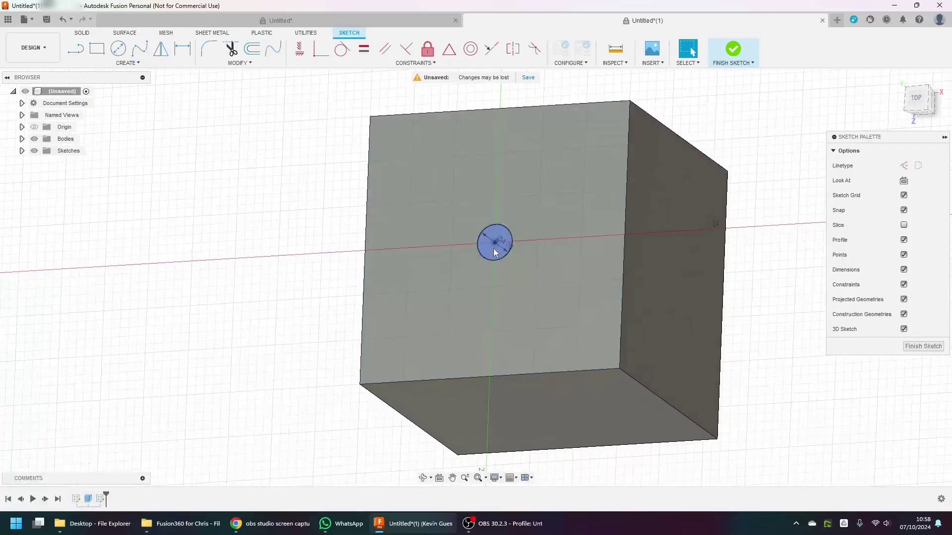
{"action": "right_click", "coordinate": [494, 250]}
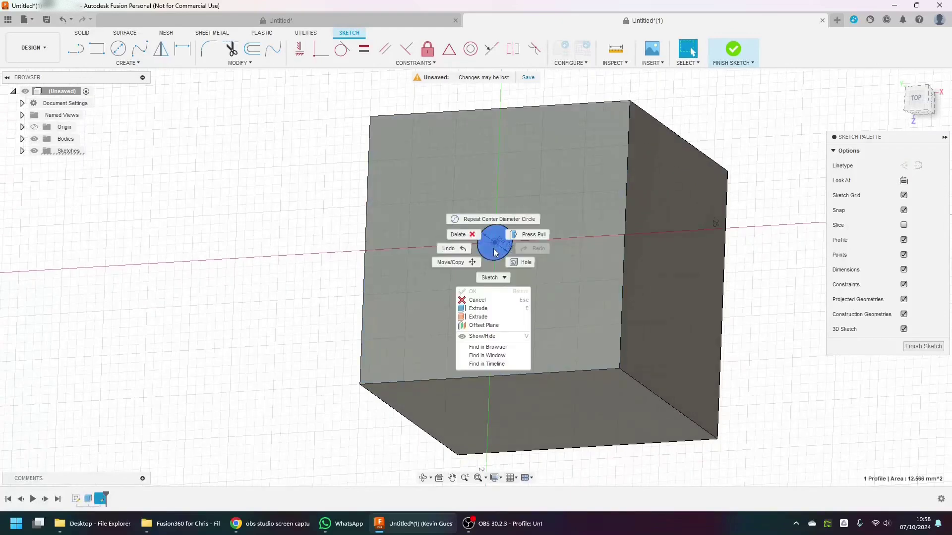
{"action": "left_click", "coordinate": [489, 309]}
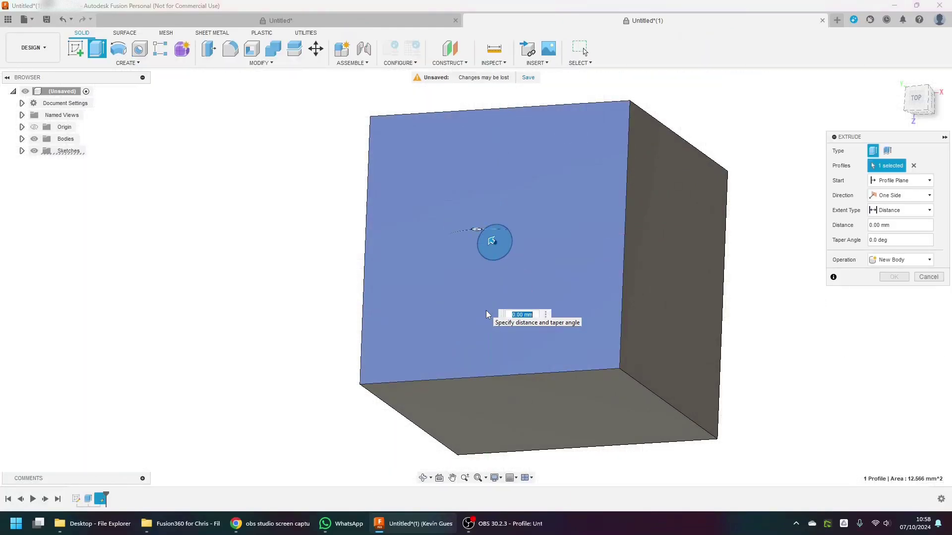
{"action": "type", "text": "-10"}
{"action": "key", "text": "Return"}
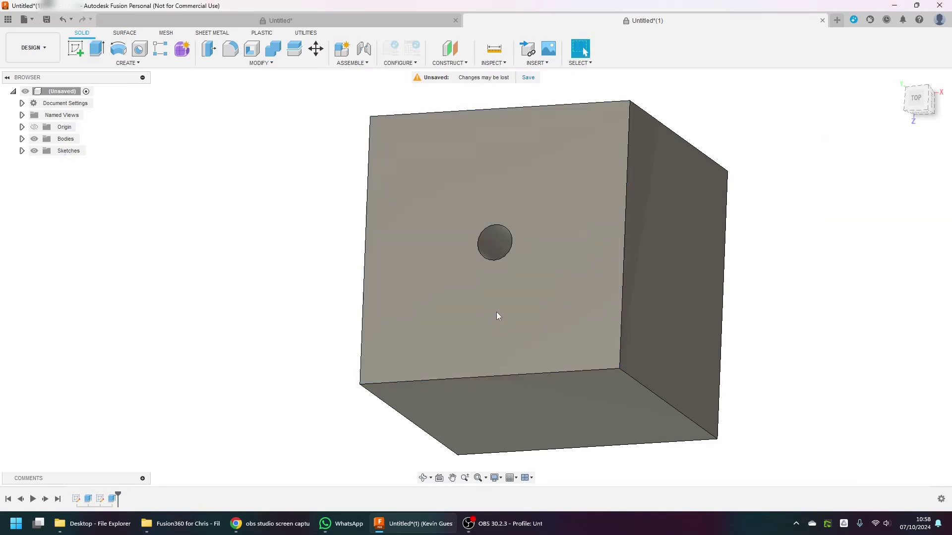
{"action": "mouse_move", "coordinate": [498, 316]}
{"action": "middle_mouse_down", "text": "shift"}
{"action": "mouse_move", "coordinate": [490, 314]}
{"action": "mouse_move", "coordinate": [507, 323]}
{"action": "middle_mouse_up", "text": "shift"}
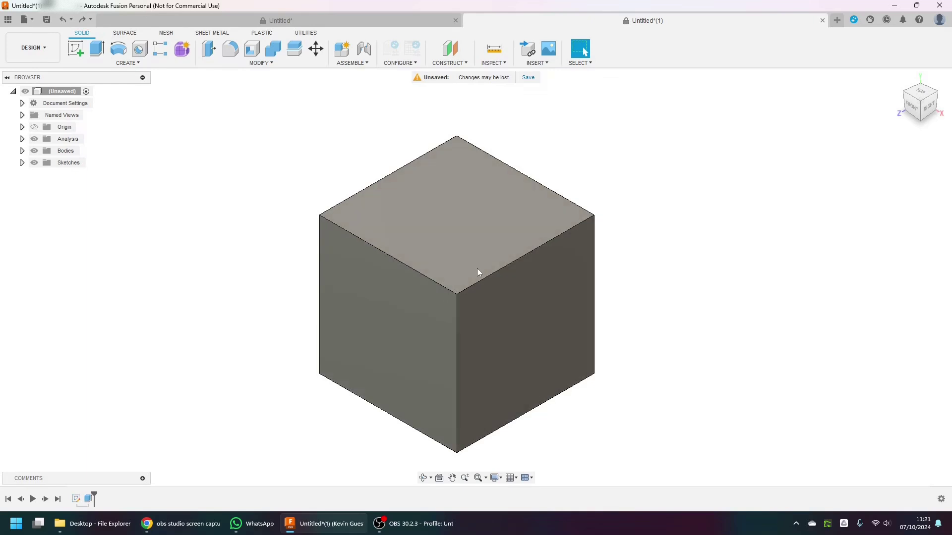
Zoom and pan the view to centre the plain cube
{"action": "scroll", "coordinate": [267, 371], "scroll_direction": "down", "scroll_amount": 5}
{"action": "middle_click_drag", "start_coordinate": [233, 367], "coordinate": [377, 354]}
{"action": "scroll", "coordinate": [376, 353], "scroll_direction": "up", "scroll_amount": 2}
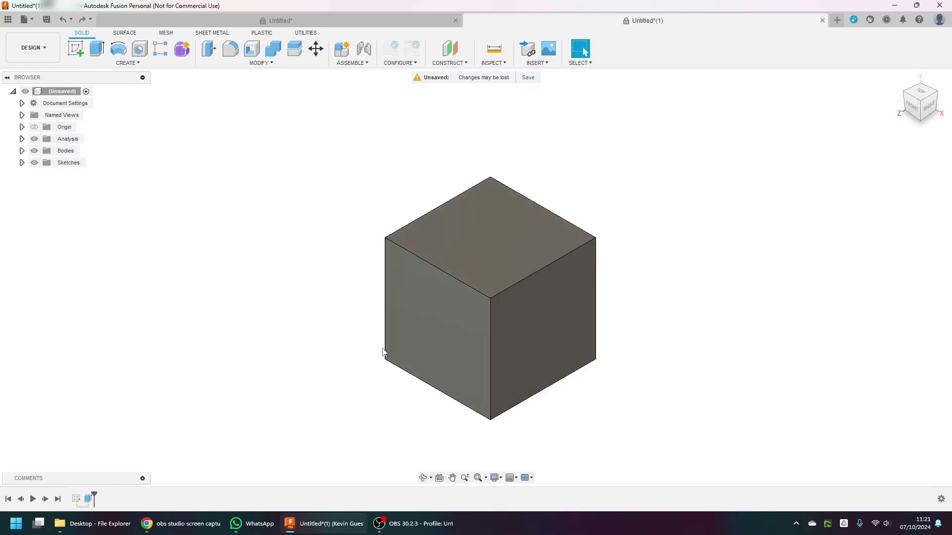
{"action": "scroll", "coordinate": [382, 338], "scroll_direction": "down", "scroll_amount": 2}
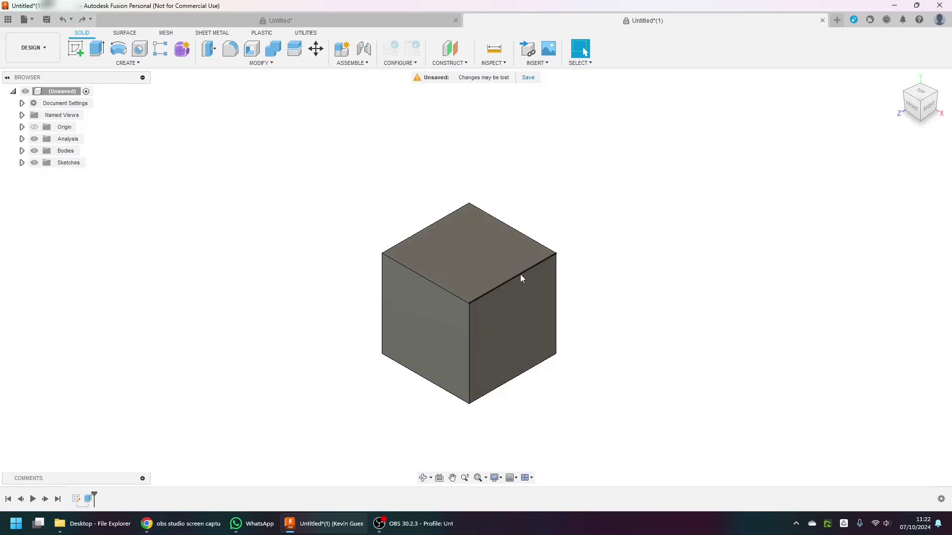
Add a Plane at Angle tilted 30° about the cube's top edge
{"action": "key", "text": "s"}
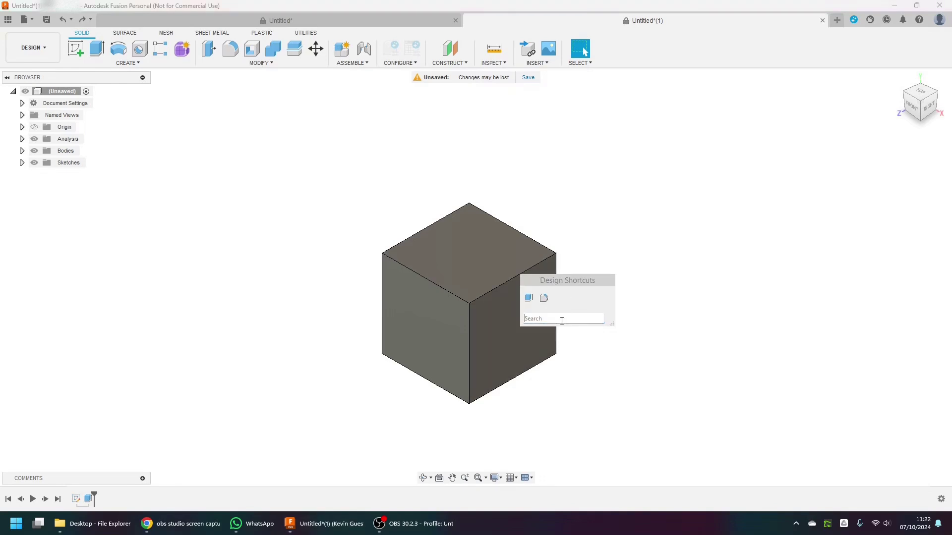
{"action": "type", "text": "plane"}
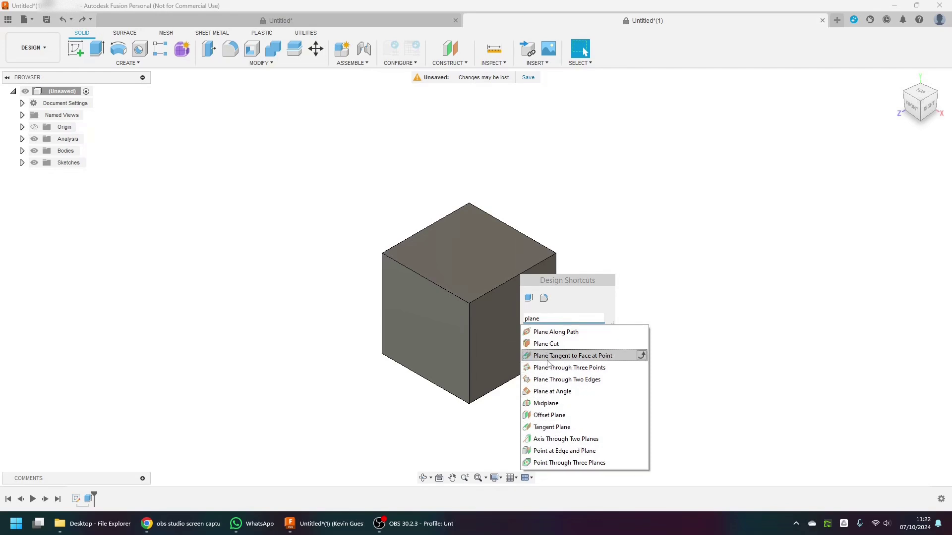
{"action": "left_click", "coordinate": [555, 392]}
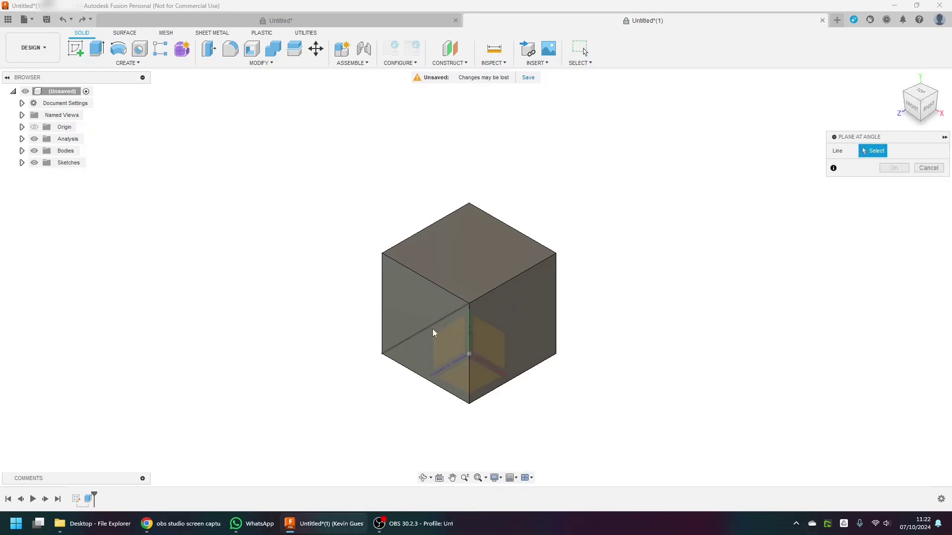
{"action": "left_click", "coordinate": [508, 279]}
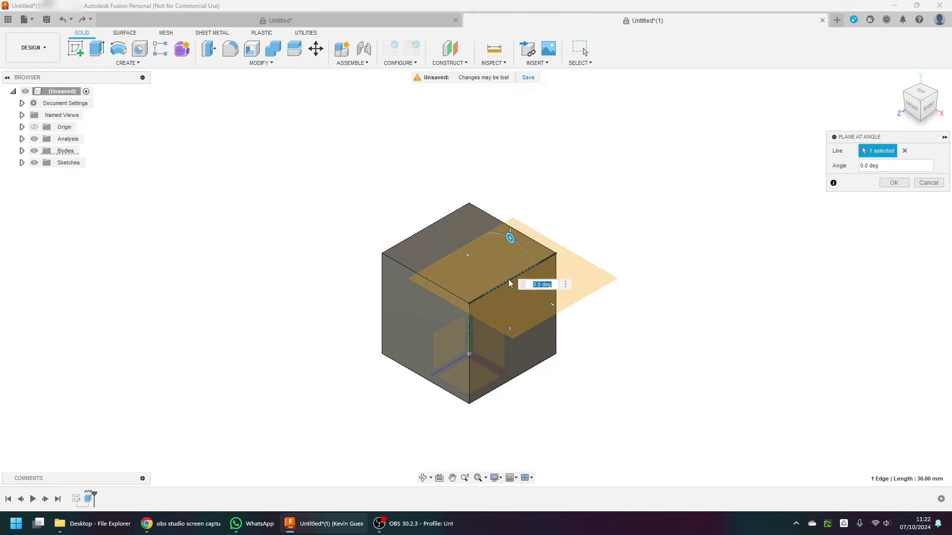
{"action": "left_click_drag", "start_coordinate": [511, 235], "coordinate": [529, 254]}
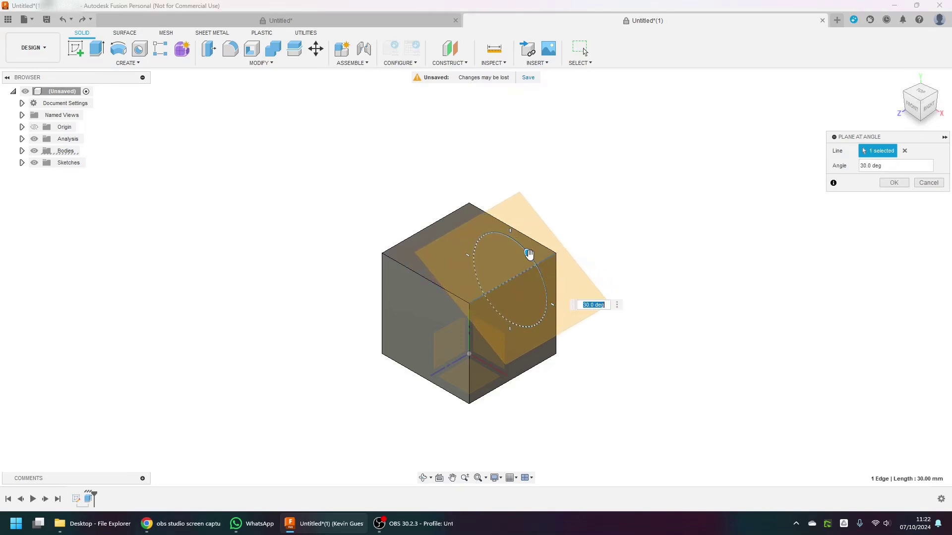
{"action": "left_click", "coordinate": [893, 182]}
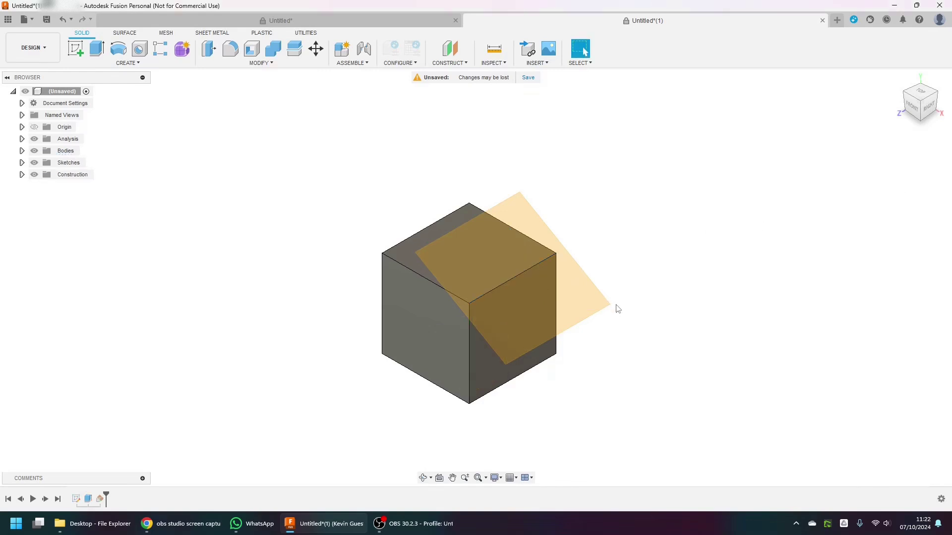
{"action": "middle_click_drag", "start_coordinate": [634, 353], "coordinate": [574, 340], "text": "shift"}
Sketch a 4 mm diameter circle on the angled construction plane
{"action": "key", "text": "Escape"}
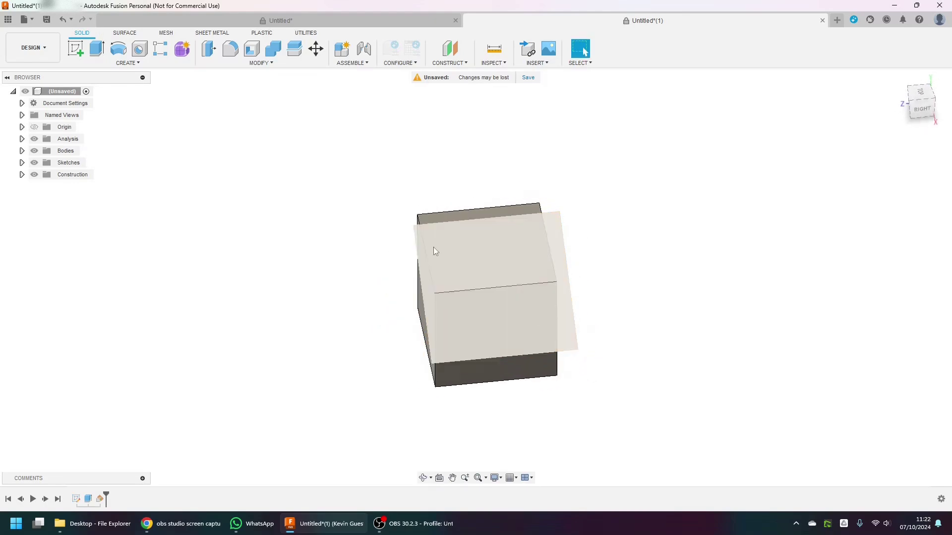
{"action": "left_click", "coordinate": [76, 48]}
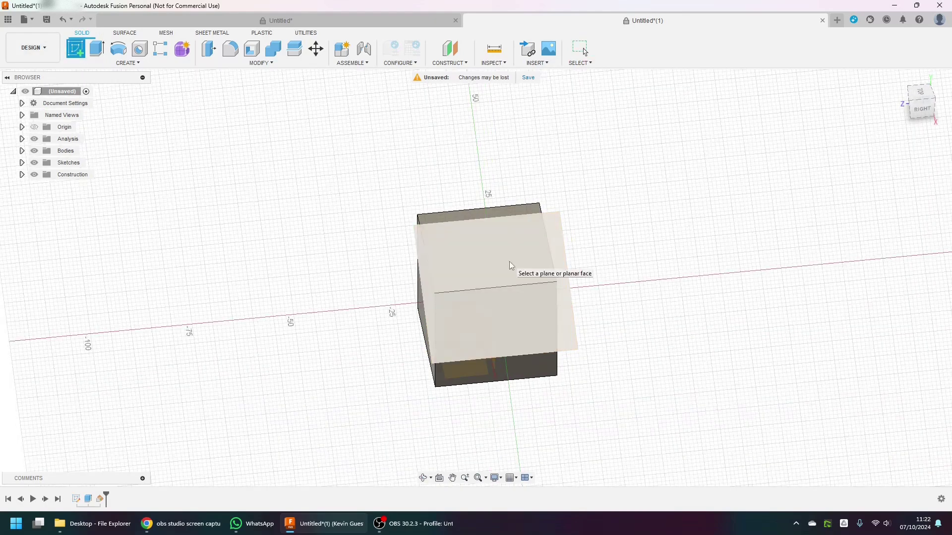
{"action": "left_click", "coordinate": [510, 260]}
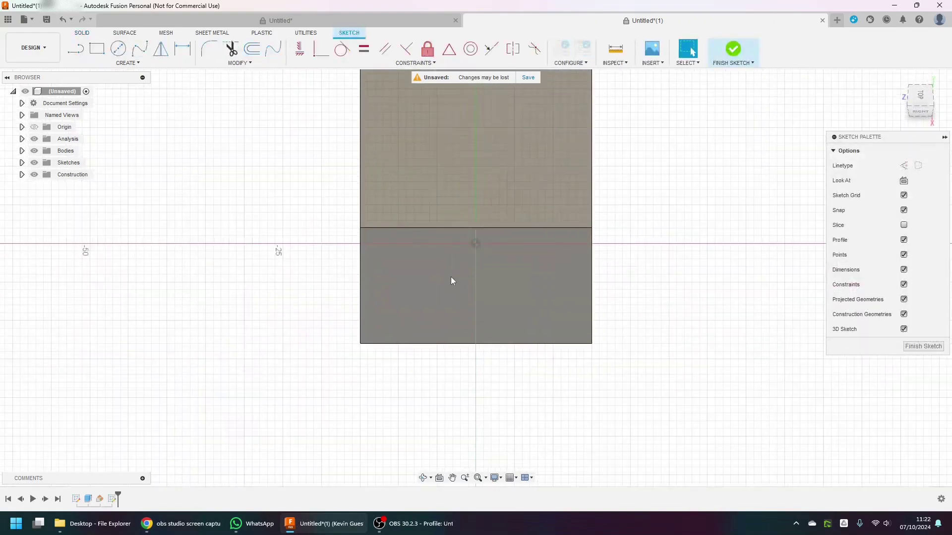
{"action": "key", "text": "c"}
{"action": "scroll", "coordinate": [476, 243], "scroll_direction": "up", "scroll_amount": 5}
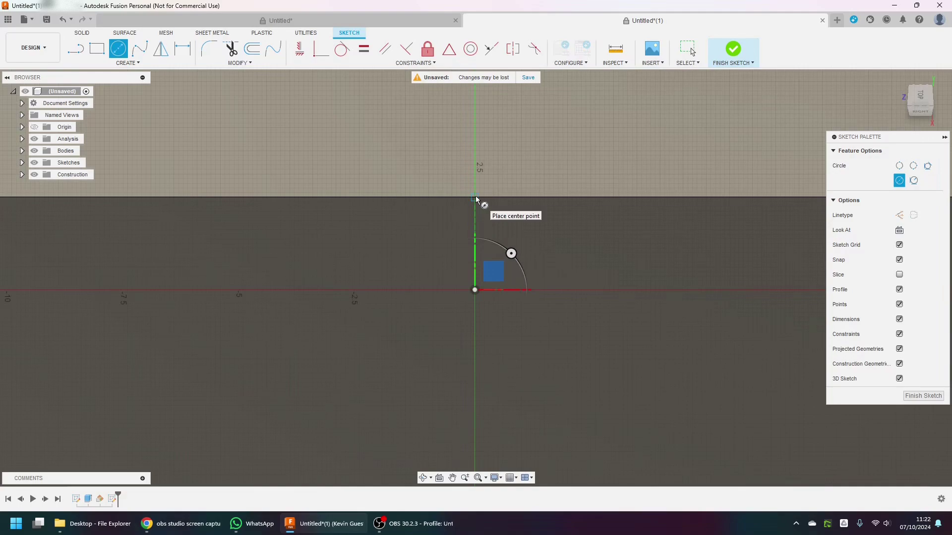
{"action": "left_click", "coordinate": [475, 197]}
{"action": "type", "text": "4"}
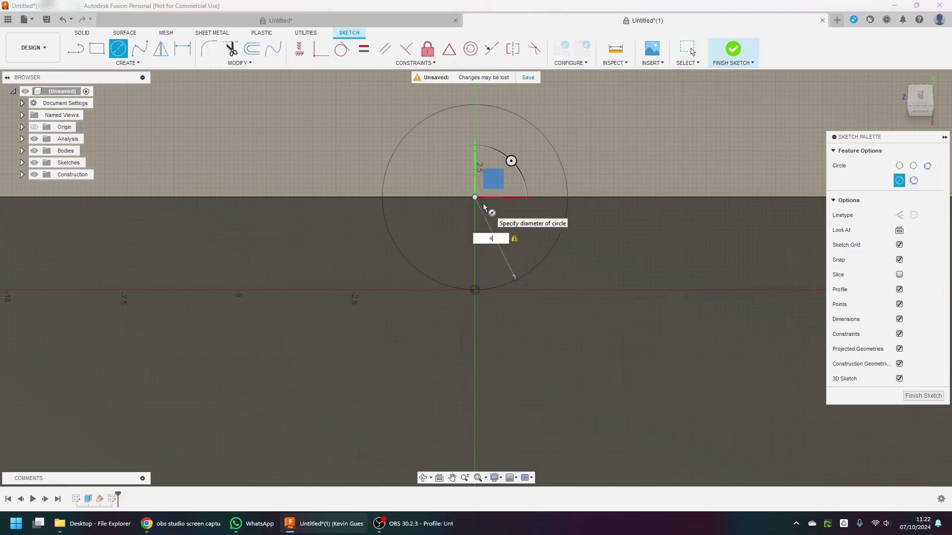
{"action": "key", "text": "Return"}
Extrude the circle as a cut through the box and inspect the result
{"action": "scroll", "coordinate": [443, 236], "scroll_direction": "down", "scroll_amount": 6}
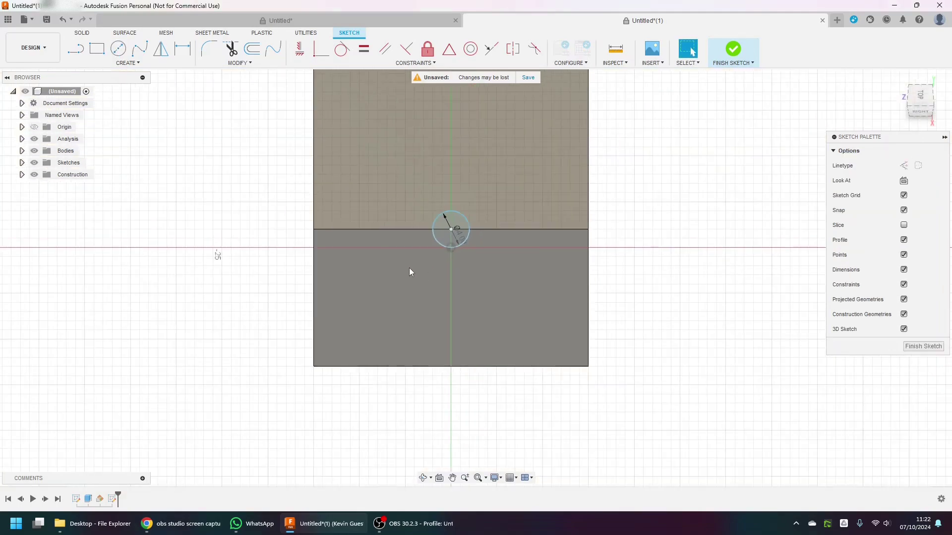
{"action": "middle_click_drag", "start_coordinate": [410, 270], "coordinate": [468, 218], "text": "shift"}
{"action": "scroll", "coordinate": [467, 218], "scroll_direction": "up", "scroll_amount": 3}
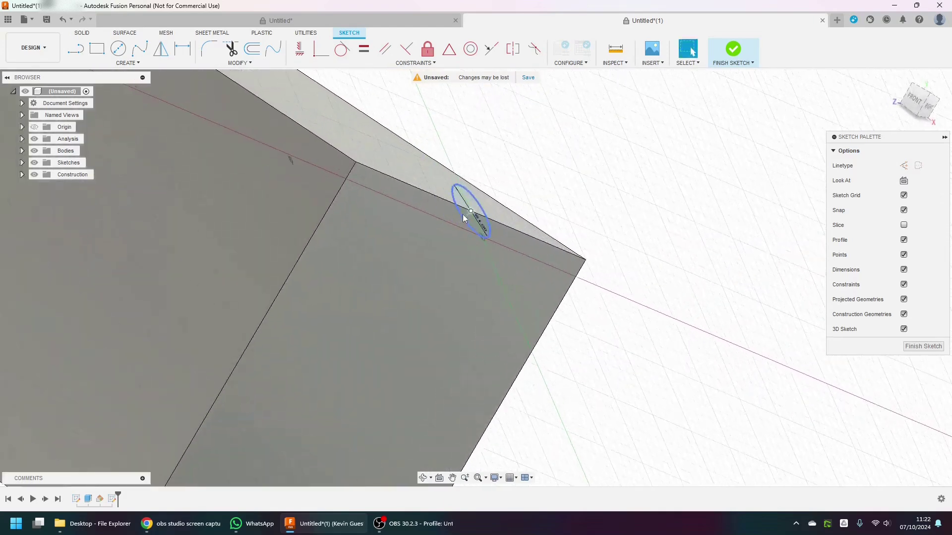
{"action": "left_click", "coordinate": [467, 218]}
{"action": "right_click", "coordinate": [467, 218]}
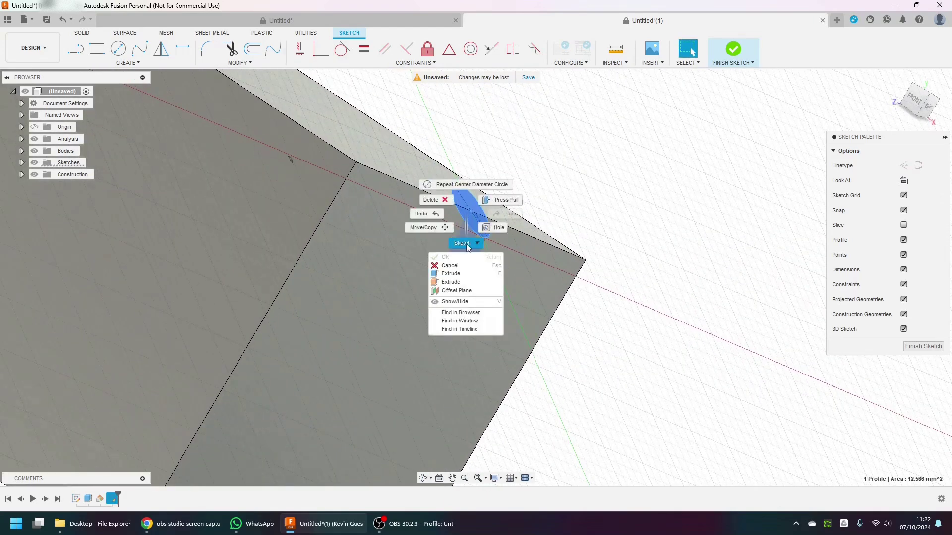
{"action": "left_click", "coordinate": [449, 271]}
{"action": "scroll", "coordinate": [417, 290], "scroll_direction": "down", "scroll_amount": 2}
{"action": "left_click_drag", "start_coordinate": [471, 245], "coordinate": [86, 334]}
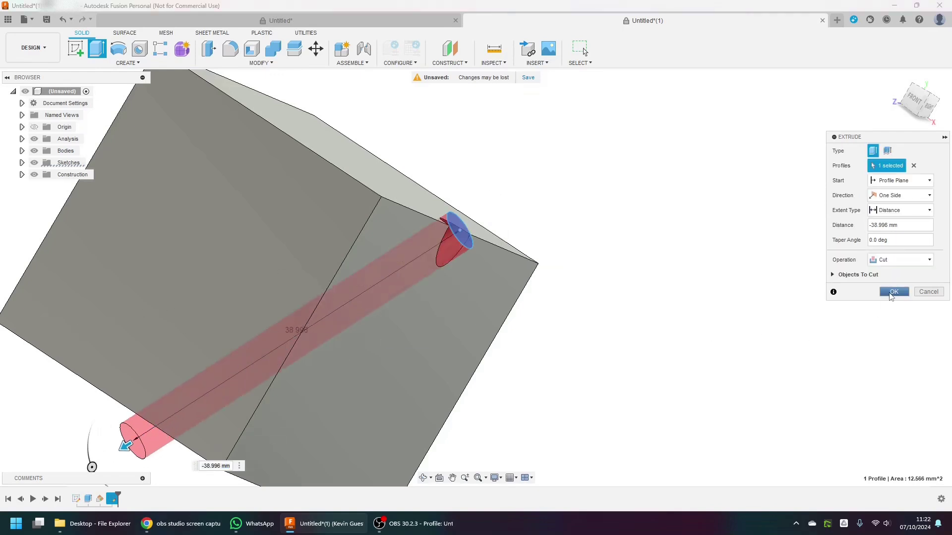
{"action": "left_click", "coordinate": [894, 292]}
{"action": "middle_click_drag", "start_coordinate": [654, 323], "coordinate": [492, 191], "text": "shift"}
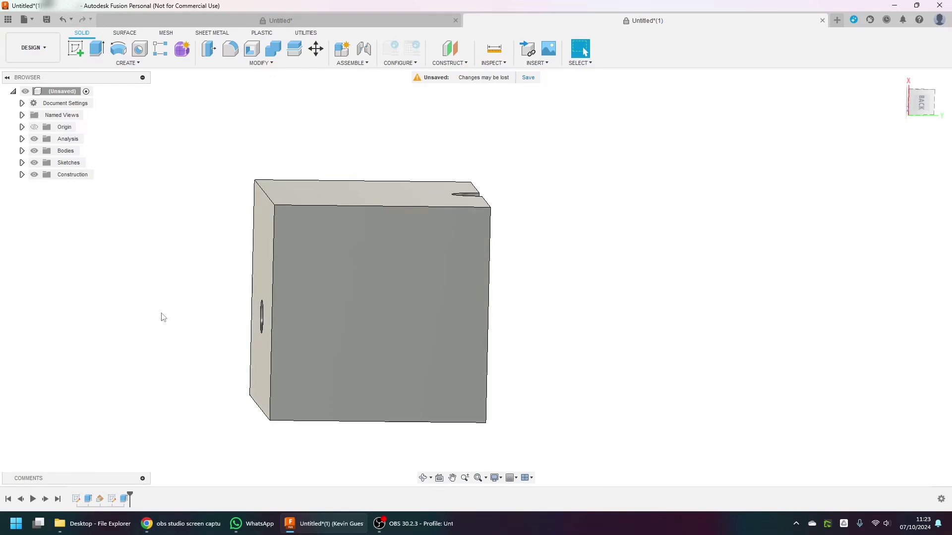
{"action": "middle_click_drag", "start_coordinate": [492, 326], "coordinate": [442, 344], "text": "shift"}
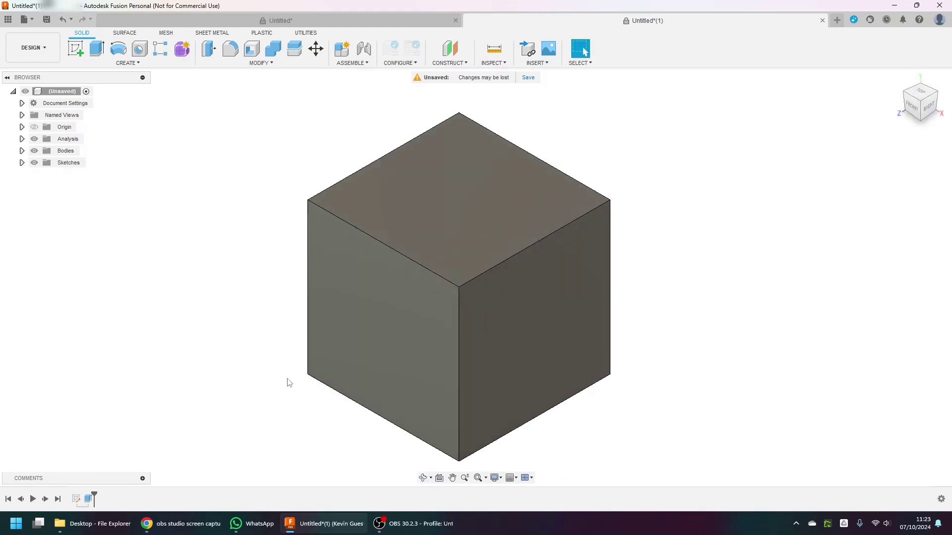
{"action": "scroll", "coordinate": [317, 373], "scroll_direction": "down", "scroll_amount": 3}
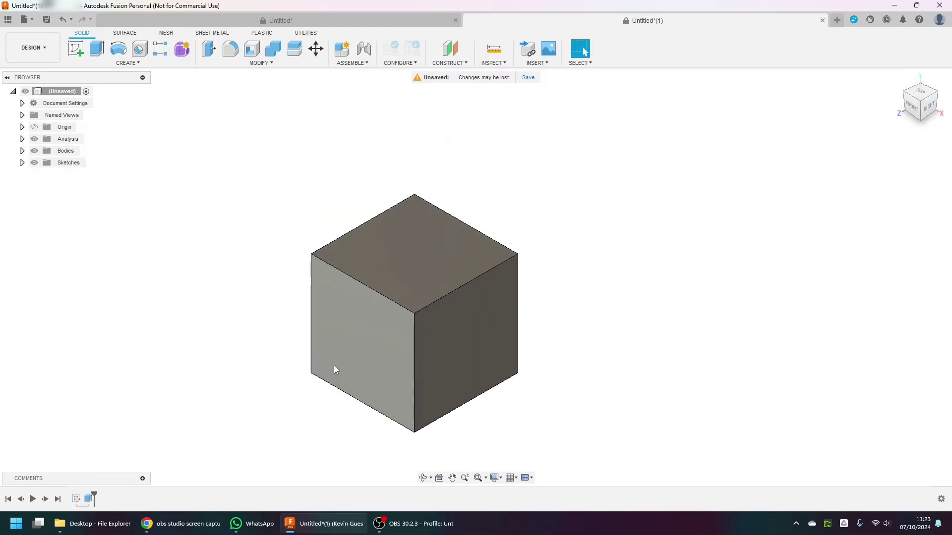
{"action": "scroll", "coordinate": [341, 325], "scroll_direction": "down", "scroll_amount": 2}
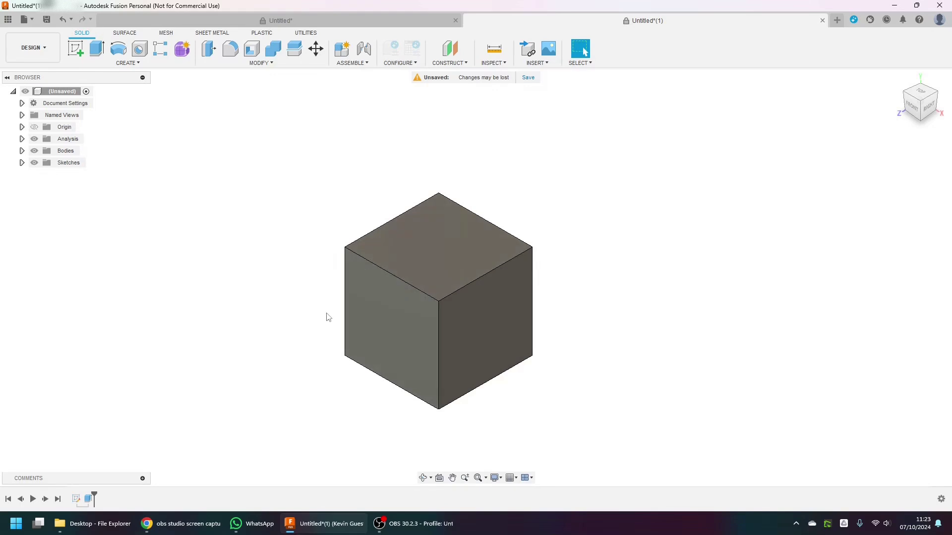
{"action": "scroll", "coordinate": [427, 306], "scroll_direction": "up", "scroll_amount": 2}
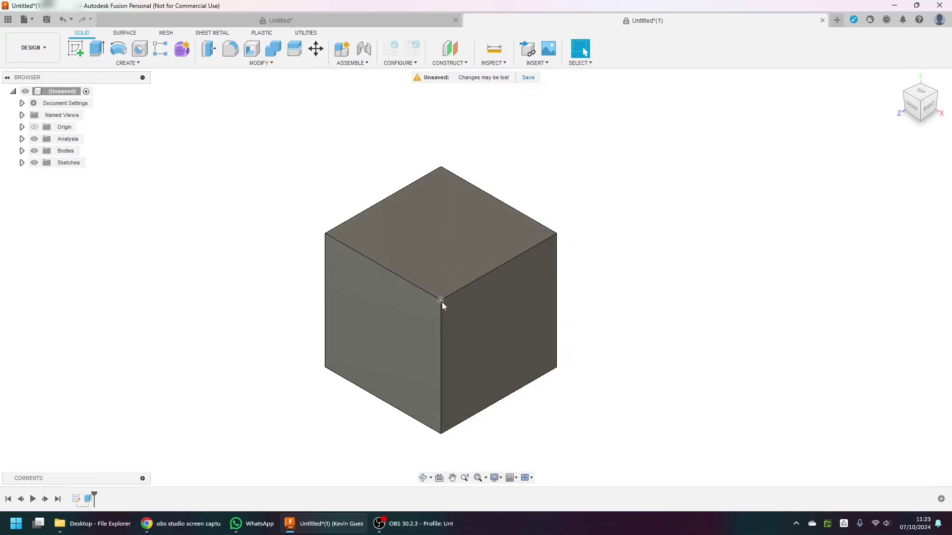
{"action": "scroll", "coordinate": [441, 302], "scroll_direction": "up", "scroll_amount": 1}
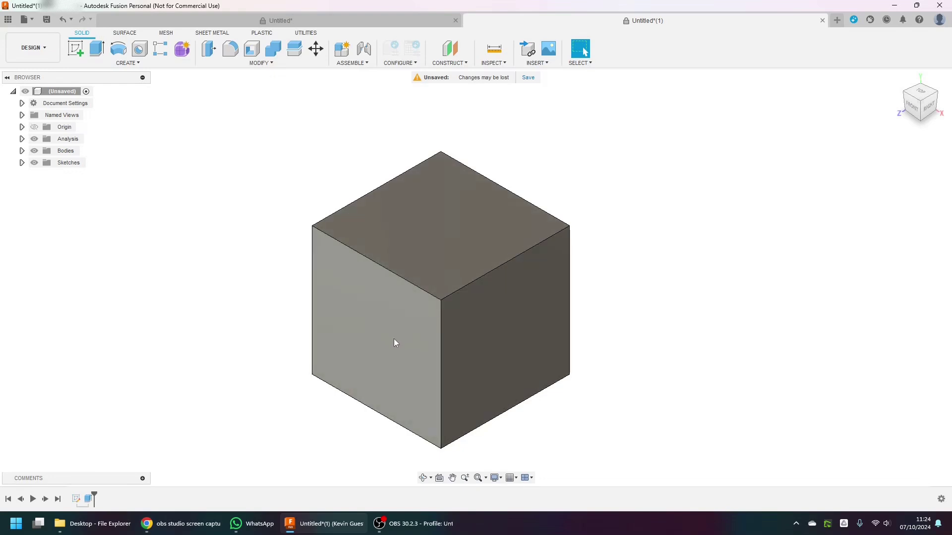
Place a construction point at proportional distance 0.25 along the cube's top-right edge
{"action": "type", "text": "spo"}
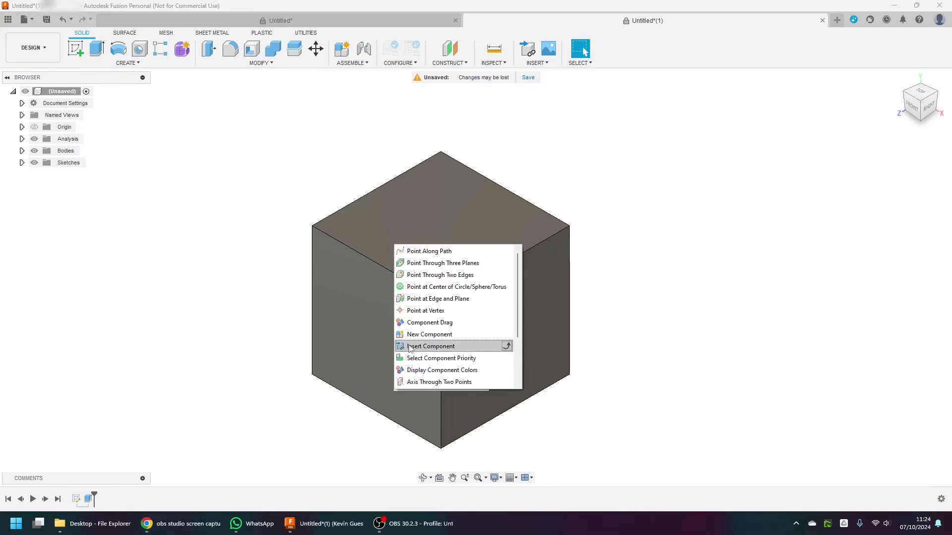
{"action": "left_click", "coordinate": [446, 252]}
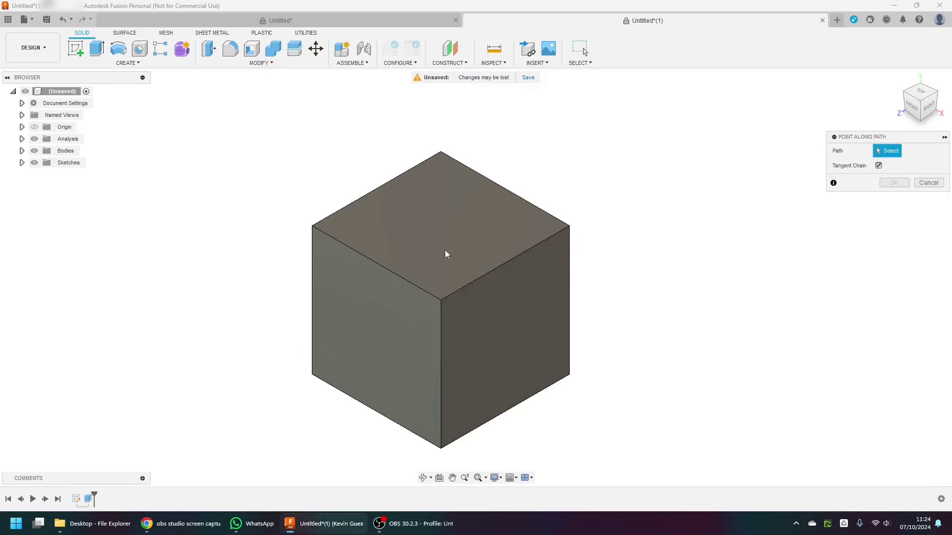
{"action": "left_click", "coordinate": [486, 272]}
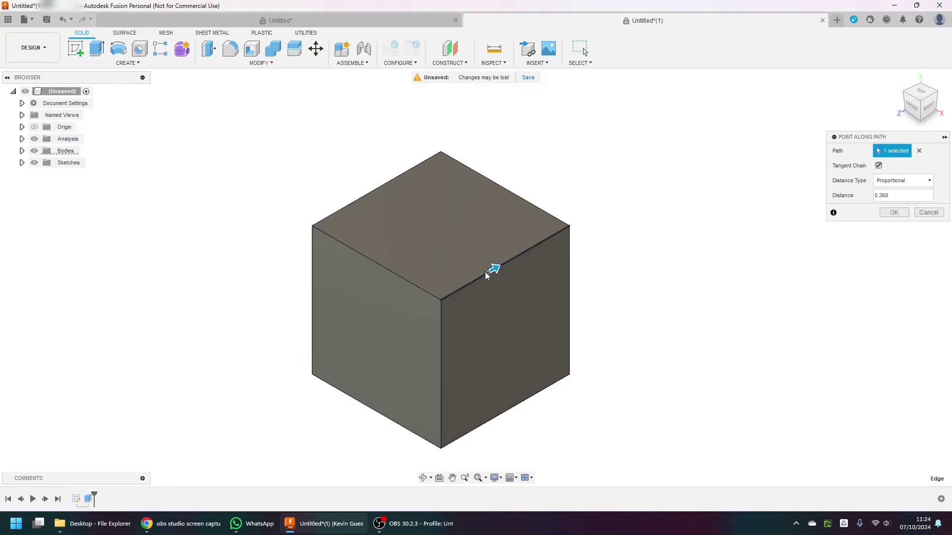
{"action": "double_click", "coordinate": [881, 196]}
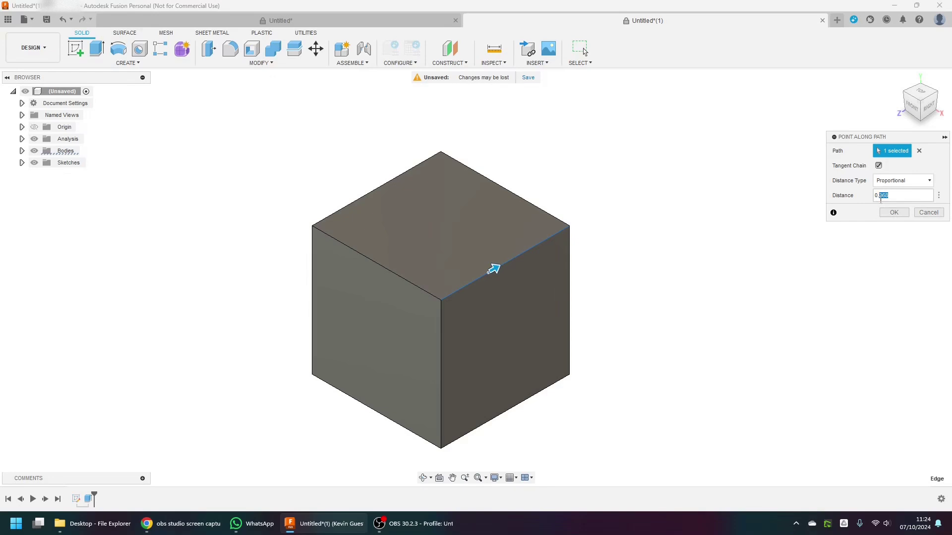
{"action": "type", "text": "25"}
{"action": "left_click", "coordinate": [892, 214]}
{"action": "type", "text": "spoi"}
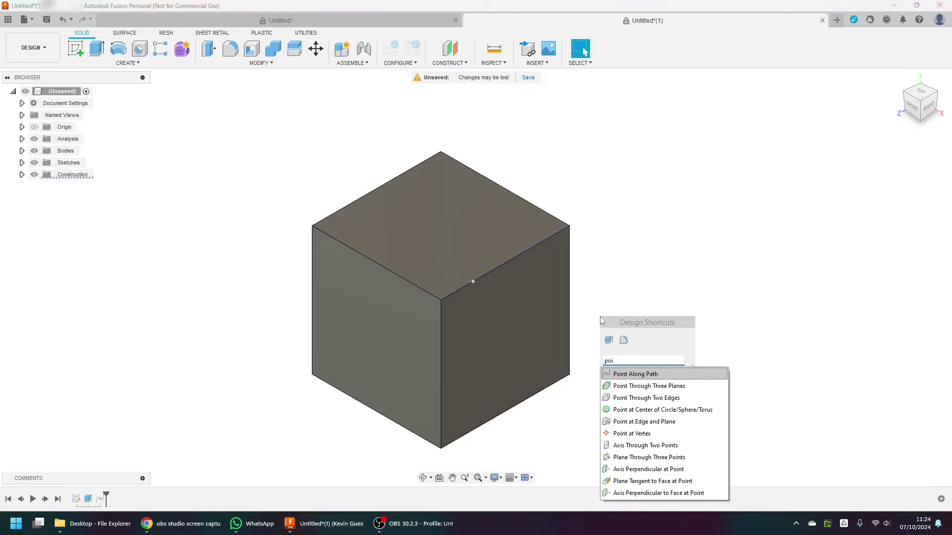
Place a second construction point along the cube's top-left edge
{"action": "key", "text": "Return"}
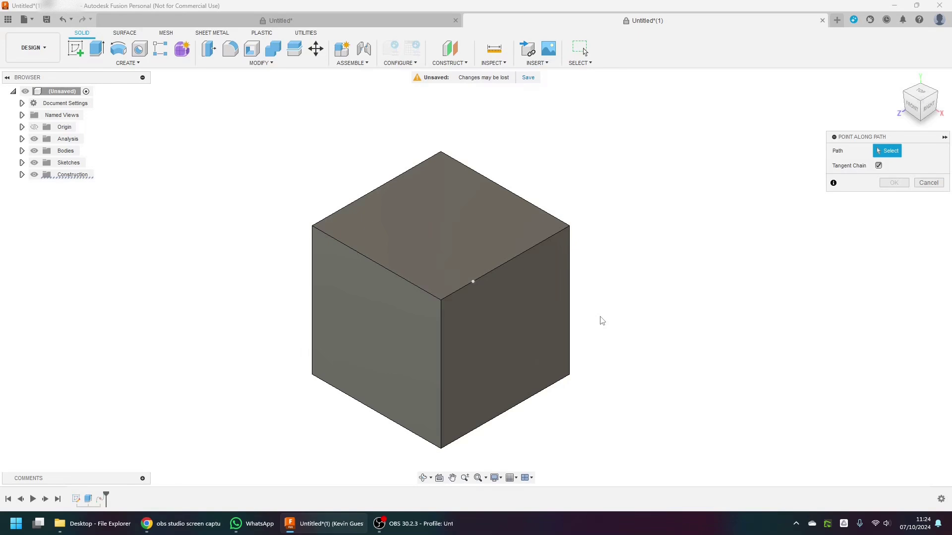
{"action": "left_click", "coordinate": [412, 284]}
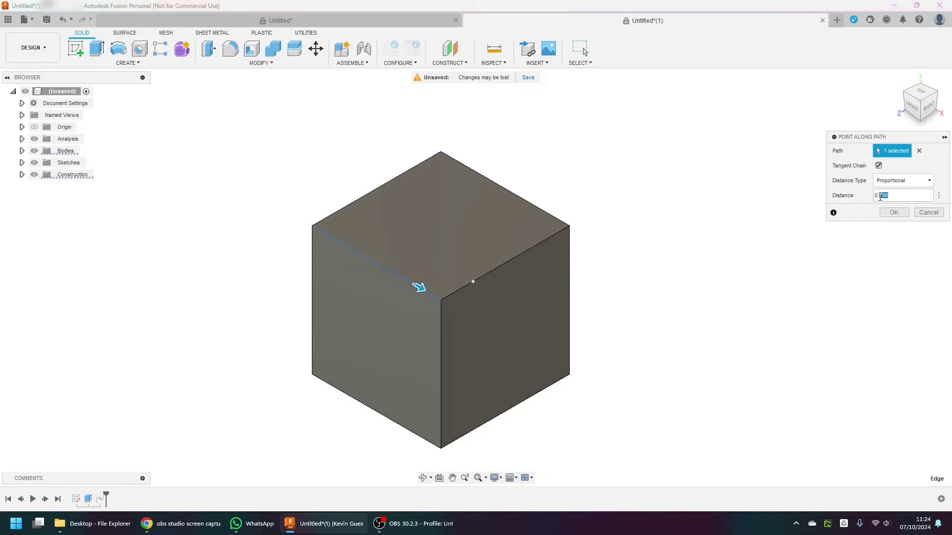
{"action": "key", "text": "Return"}
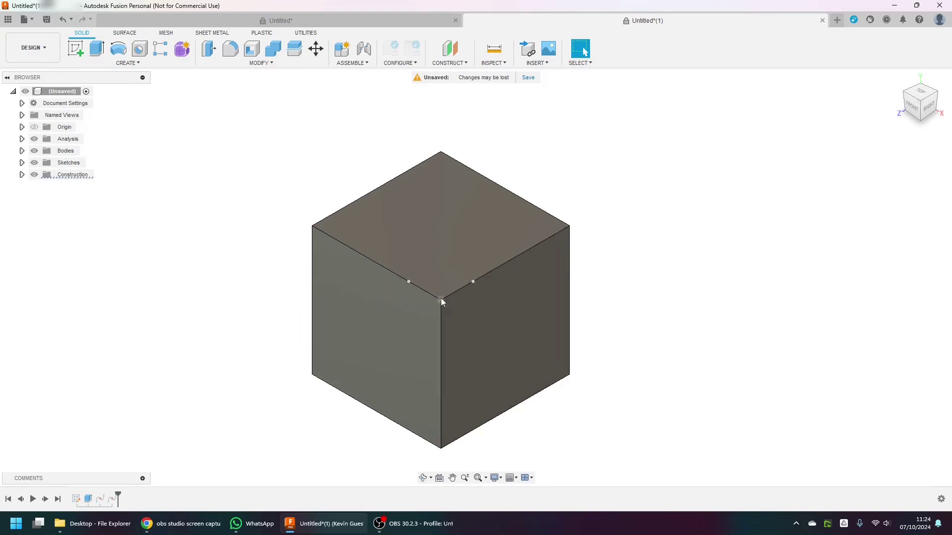
Place a third construction point at distance 0.75 along the cube's front vertical edge
{"action": "left_click", "coordinate": [441, 331]}
{"action": "left_click", "coordinate": [684, 218]}
{"action": "type", "text": "spoi"}
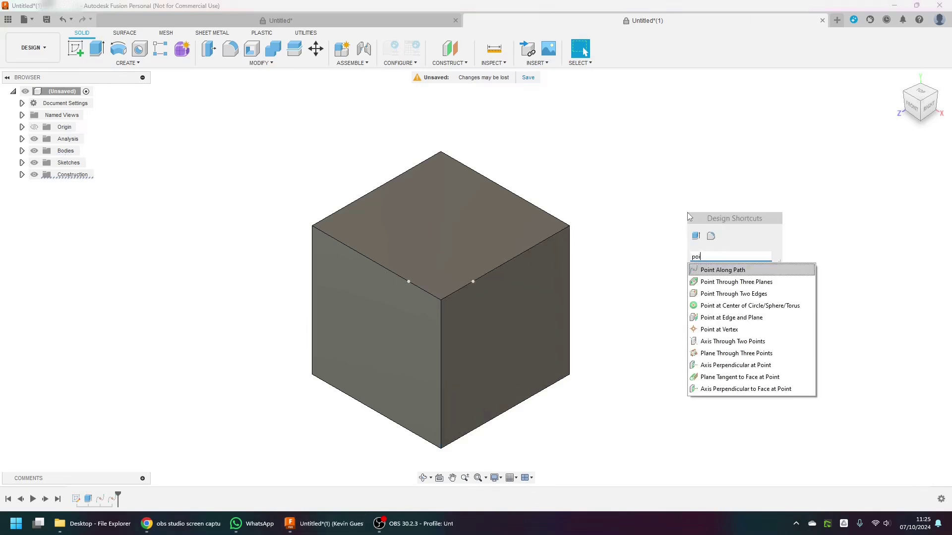
{"action": "key", "text": "Return"}
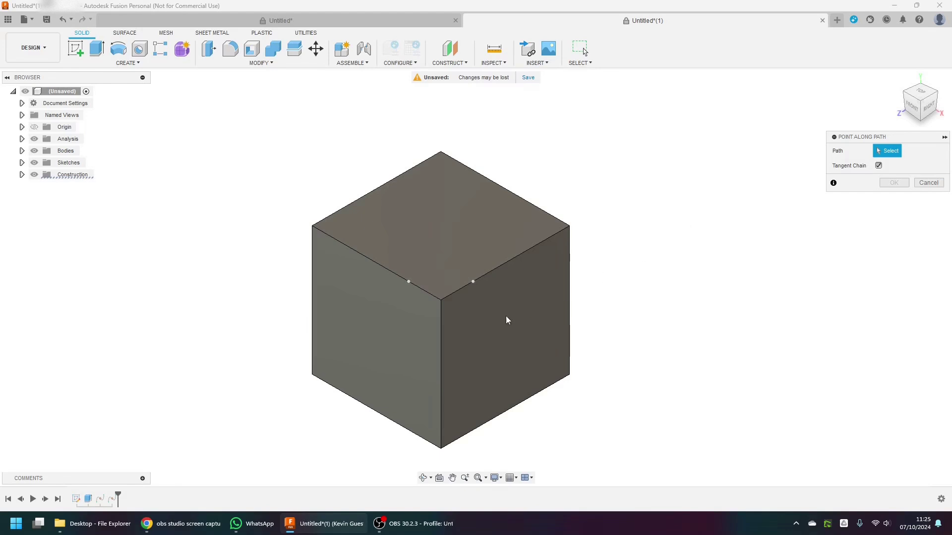
{"action": "left_click", "coordinate": [441, 335]}
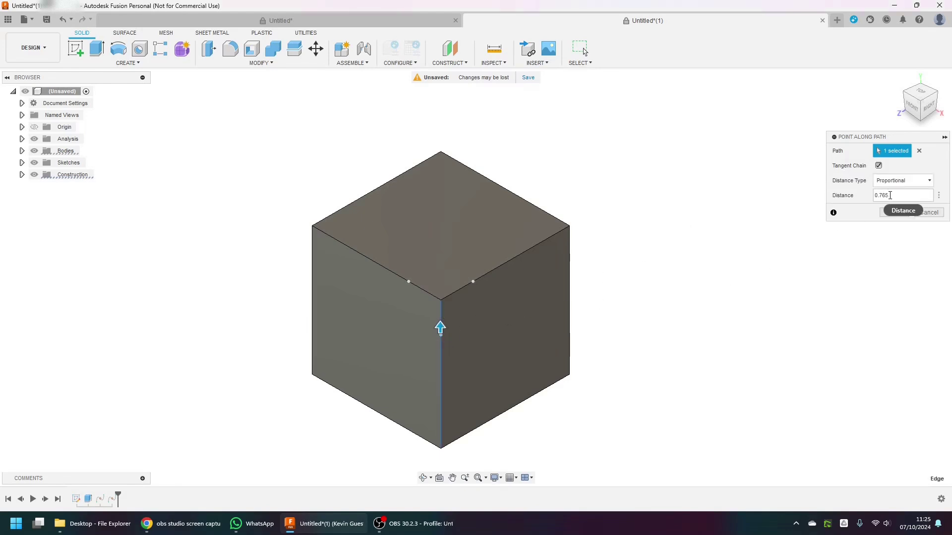
{"action": "left_click_drag", "start_coordinate": [890, 196], "coordinate": [884, 196]}
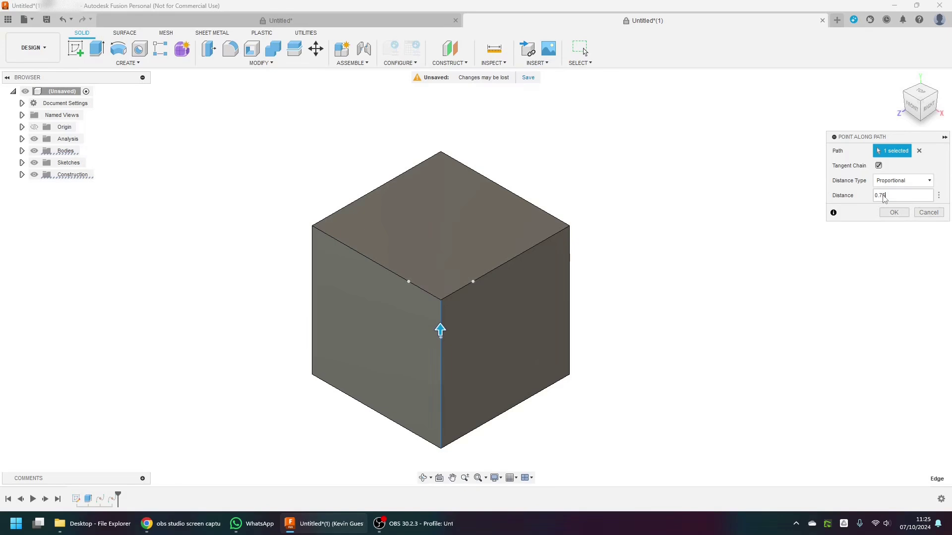
{"action": "type", "text": "5"}
{"action": "key", "text": "Return"}
{"action": "scroll", "coordinate": [424, 347], "scroll_direction": "down", "scroll_amount": 2}
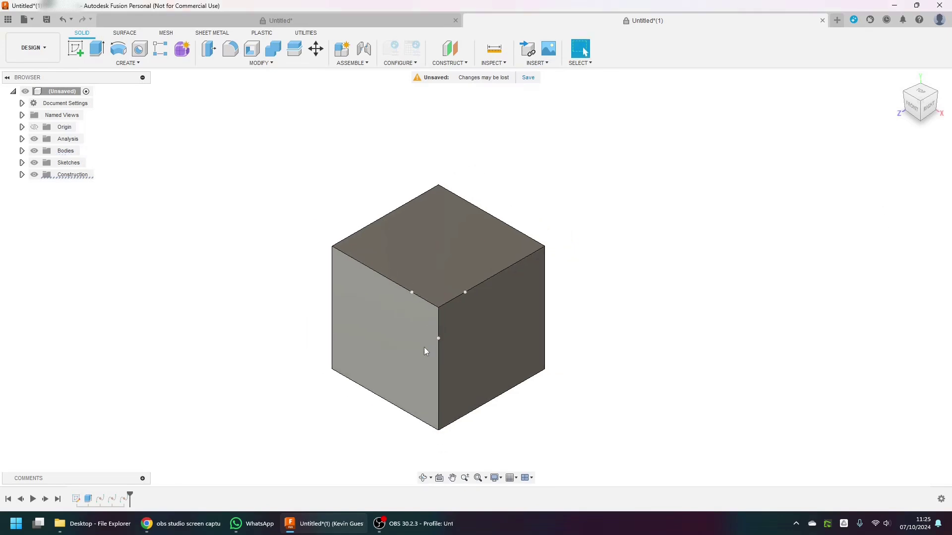
{"action": "mouse_move", "coordinate": [423, 347]}
{"action": "middle_mouse_down", "text": "shift"}
{"action": "mouse_move", "coordinate": [429, 320]}
{"action": "mouse_move", "coordinate": [428, 329]}
{"action": "middle_mouse_up", "text": "shift"}
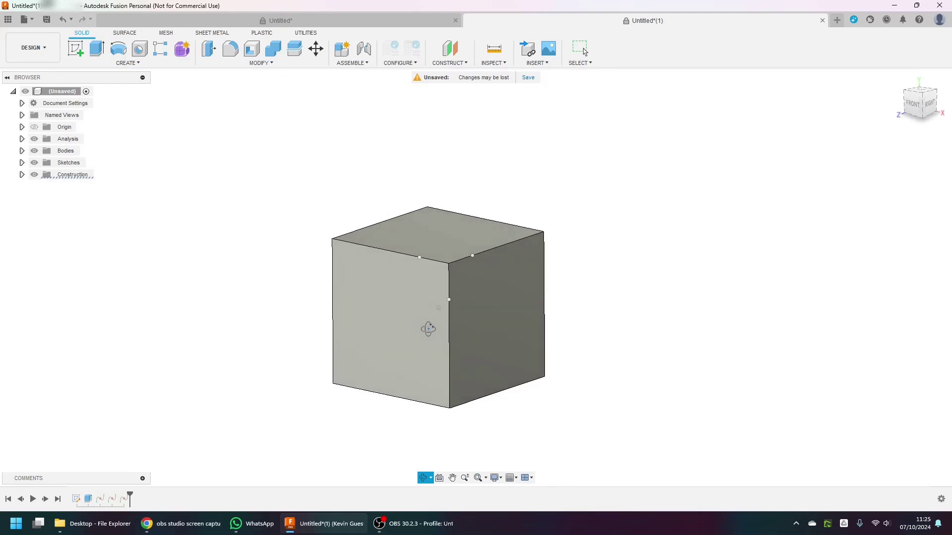
{"action": "type", "text": "s"}
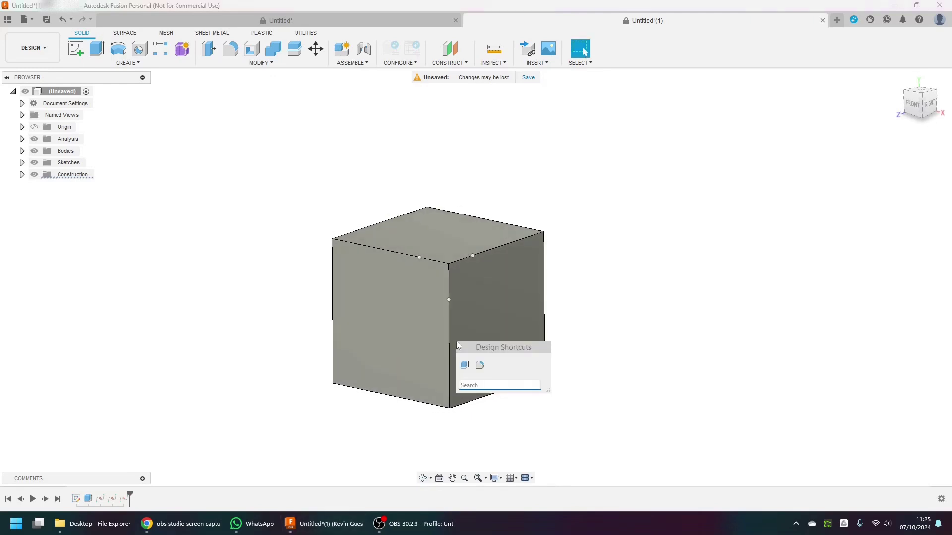
{"action": "type", "text": "plane"}
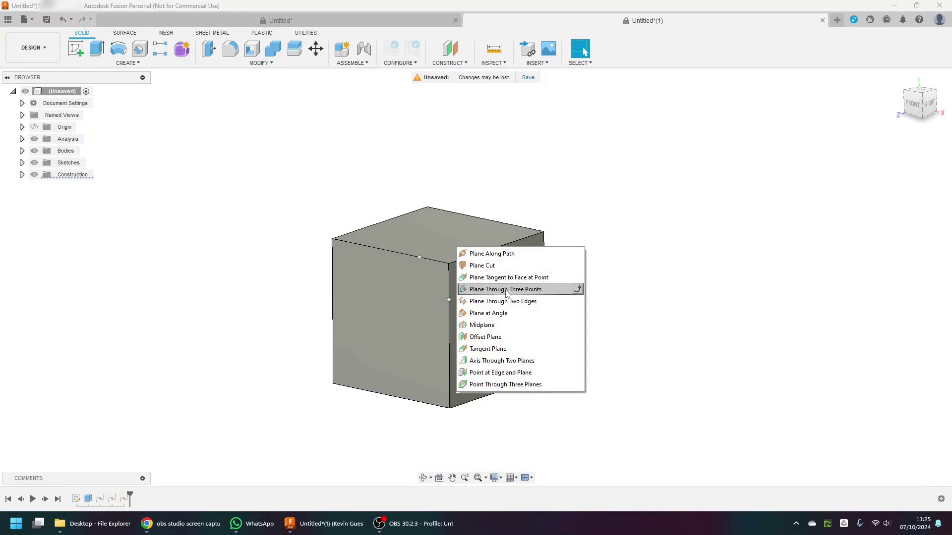
Create a construction plane through the three points, slicing across the cube's corner
{"action": "left_click", "coordinate": [506, 290]}
{"action": "left_click", "coordinate": [420, 257]}
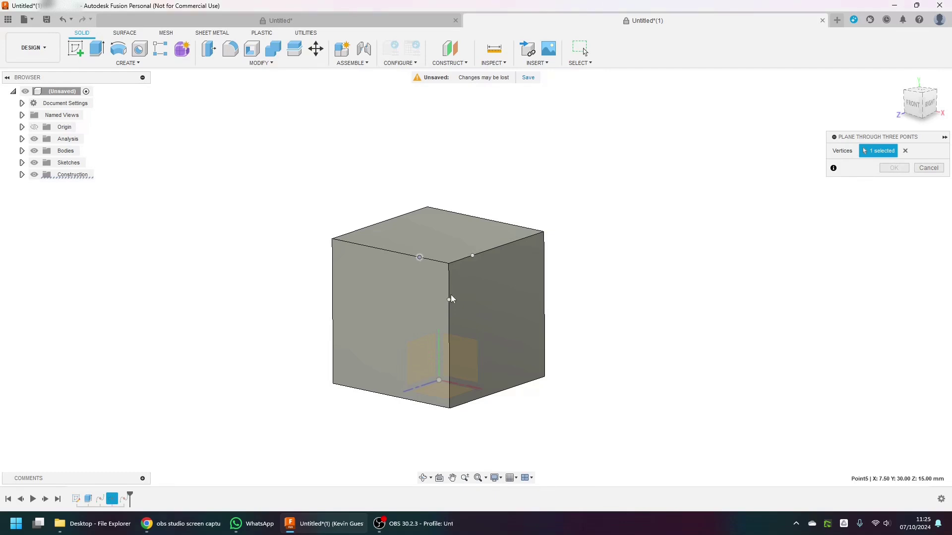
{"action": "left_click", "coordinate": [449, 300]}
{"action": "left_click", "coordinate": [473, 255]}
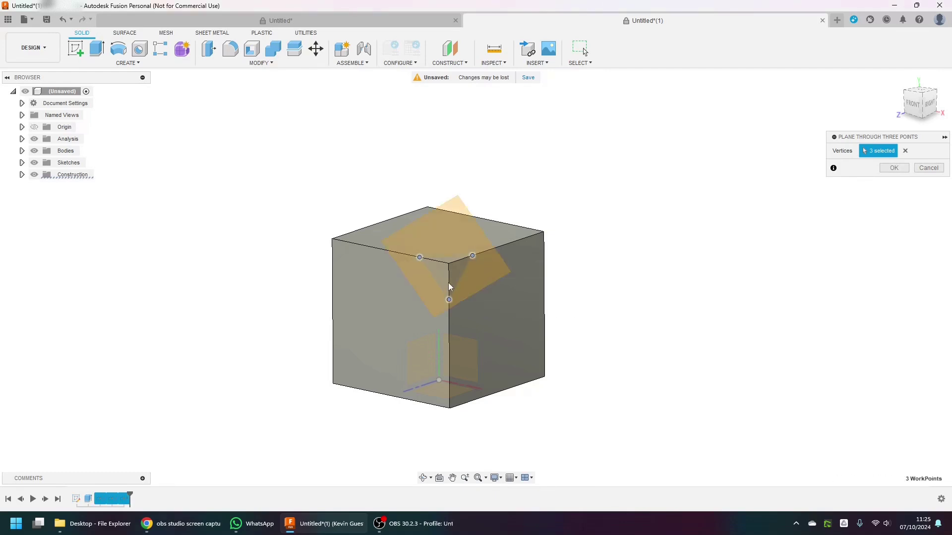
{"action": "middle_click_drag", "start_coordinate": [439, 313], "coordinate": [406, 328], "text": "shift"}
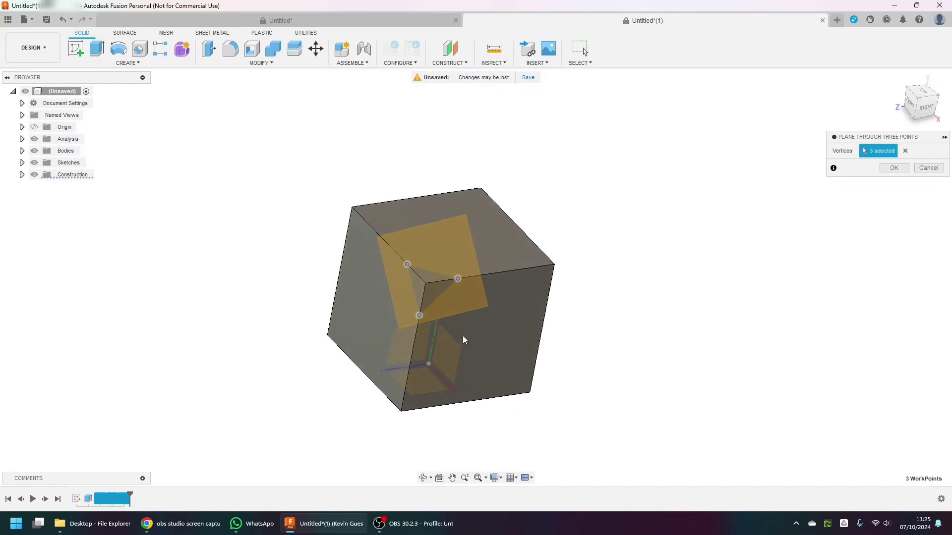
{"action": "middle_click_drag", "start_coordinate": [464, 339], "coordinate": [350, 225], "text": "shift"}
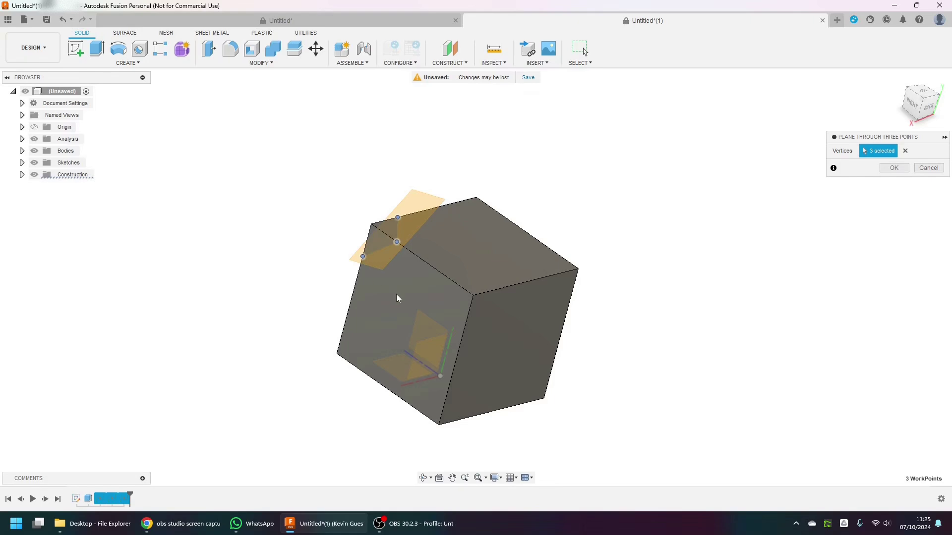
{"action": "middle_click_drag", "start_coordinate": [397, 298], "coordinate": [369, 250], "text": "shift"}
{"action": "left_click", "coordinate": [894, 167]}
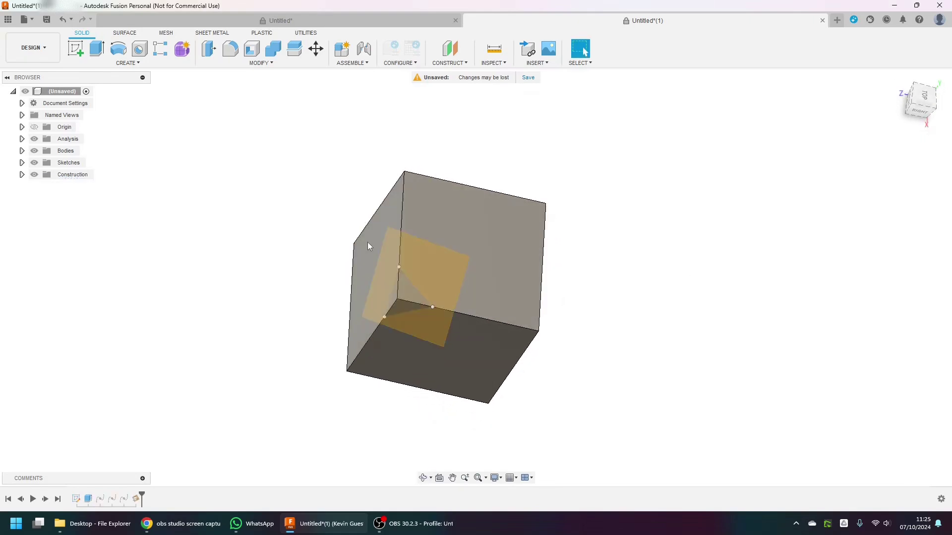
{"action": "scroll", "coordinate": [305, 255], "scroll_direction": "up", "scroll_amount": 5}
{"action": "left_click", "coordinate": [75, 48]}
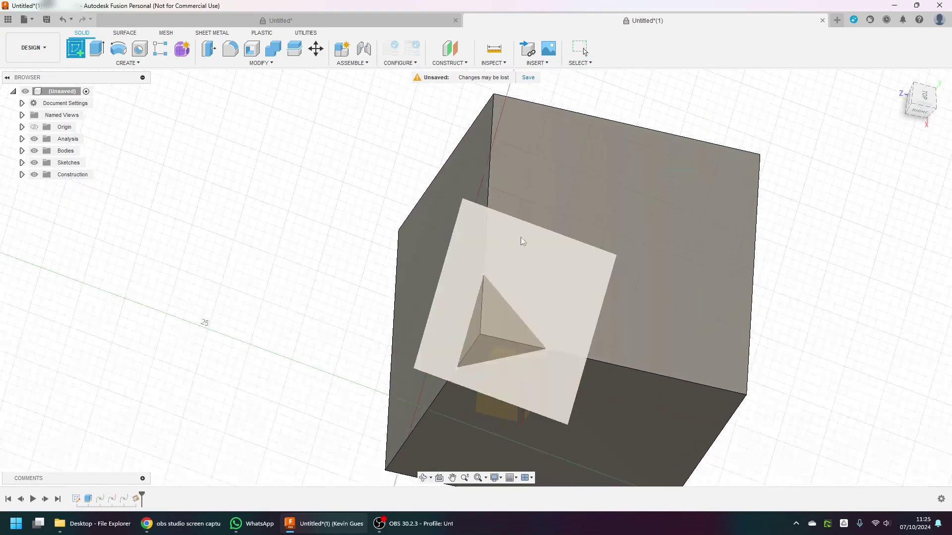
On the corner plane, draw a 4 mm circle centred on the cube corner and finish the sketch
{"action": "left_click", "coordinate": [538, 267]}
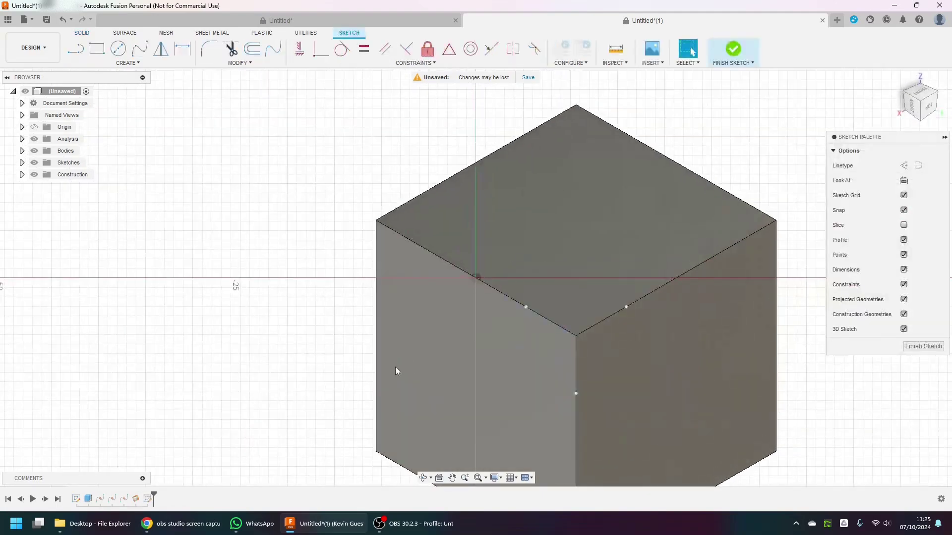
{"action": "mouse_move", "coordinate": [402, 366]}
{"action": "middle_mouse_down", "text": "shift"}
{"action": "mouse_move", "coordinate": [433, 335]}
{"action": "mouse_move", "coordinate": [495, 351]}
{"action": "mouse_move", "coordinate": [368, 370]}
{"action": "mouse_move", "coordinate": [400, 368]}
{"action": "middle_mouse_up", "text": "shift"}
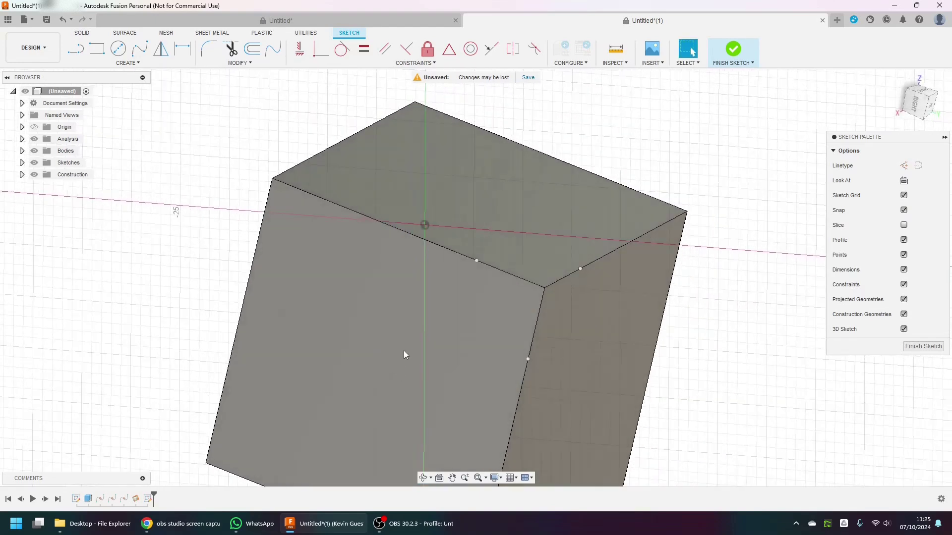
{"action": "key", "text": "c"}
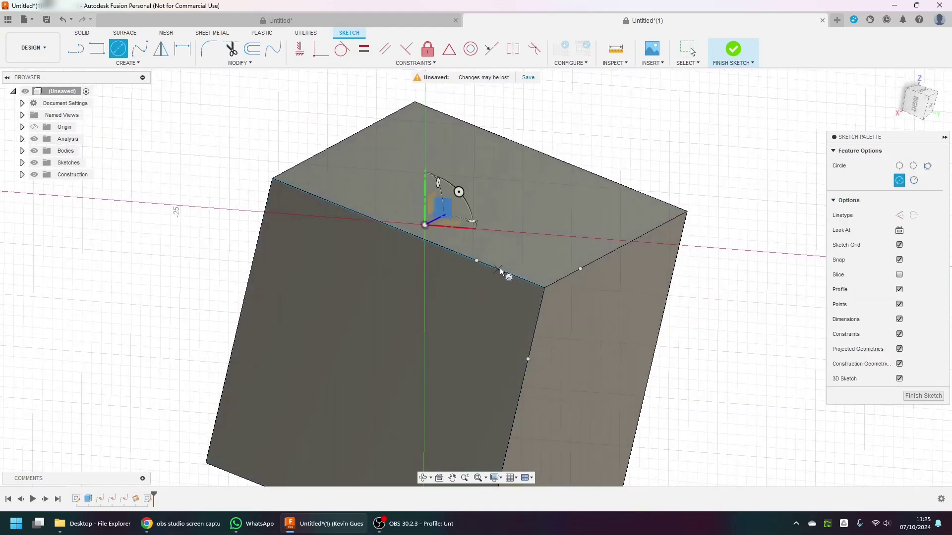
{"action": "left_click", "coordinate": [544, 288]}
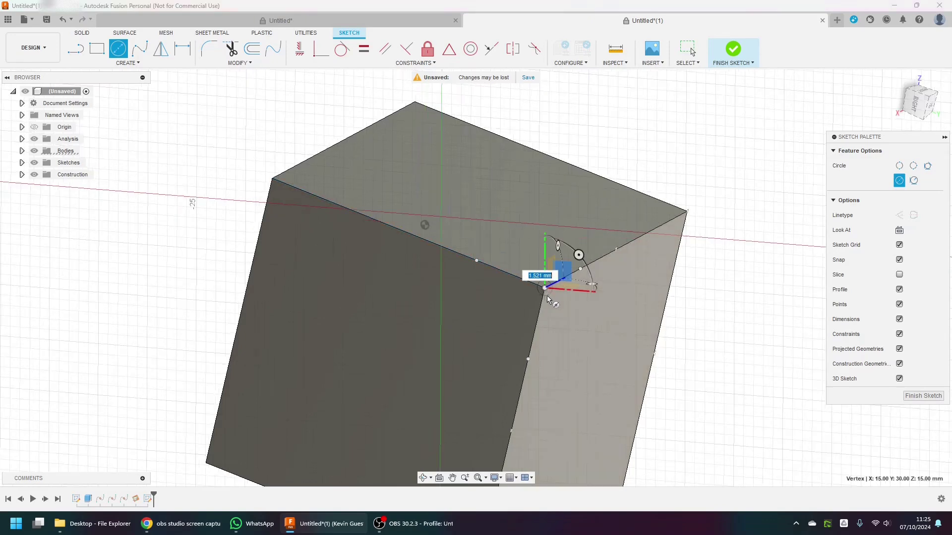
{"action": "type", "text": "4"}
{"action": "key", "text": "Return"}
{"action": "key", "text": "Escape"}
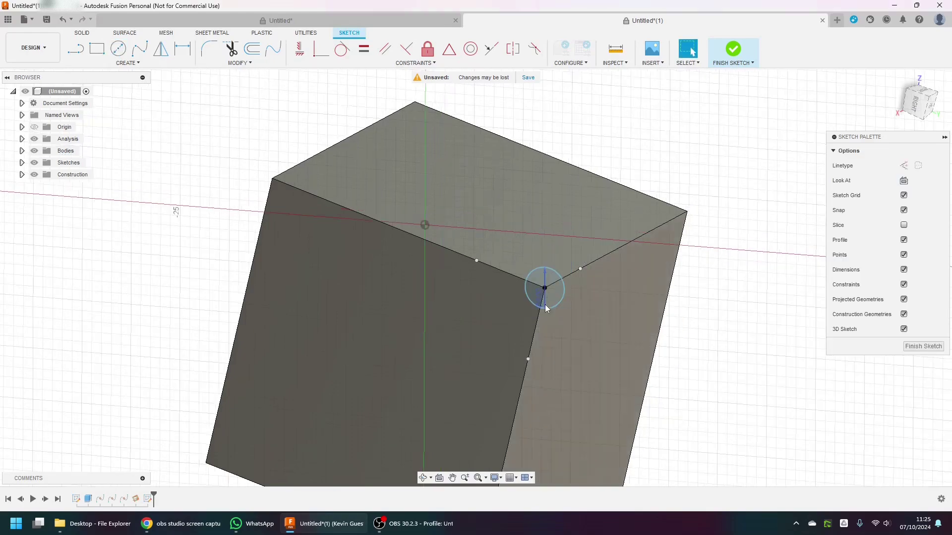
{"action": "middle_click_drag", "start_coordinate": [545, 305], "coordinate": [526, 277], "text": "shift"}
{"action": "mouse_move", "coordinate": [505, 320]}
{"action": "middle_mouse_down", "text": "shift"}
{"action": "mouse_move", "coordinate": [442, 323]}
{"action": "mouse_move", "coordinate": [474, 340]}
{"action": "middle_mouse_up", "text": "shift"}
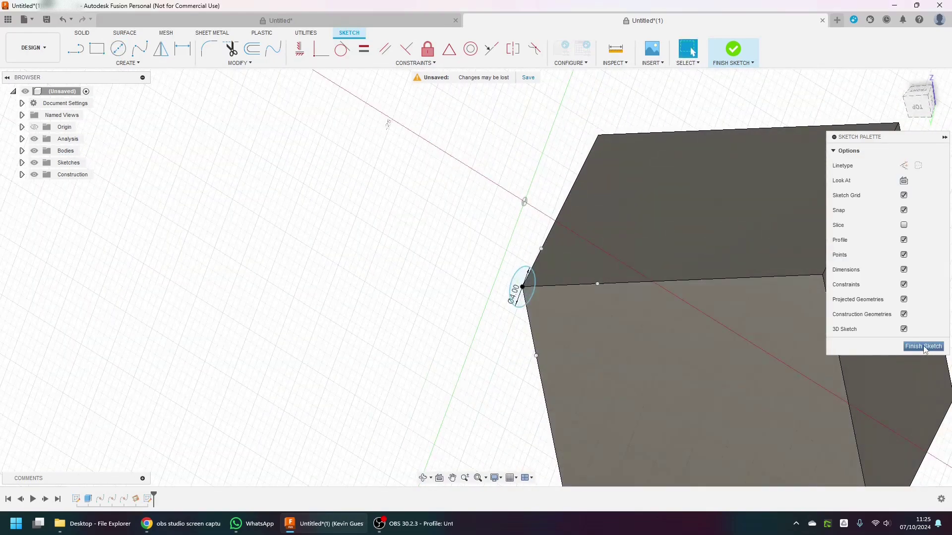
{"action": "left_click", "coordinate": [923, 346]}
{"action": "left_click", "coordinate": [530, 286]}
Extrude the corner circle profile as a Cut to -64.399 mm, boring a round hole into the cube
{"action": "right_click", "coordinate": [529, 286]}
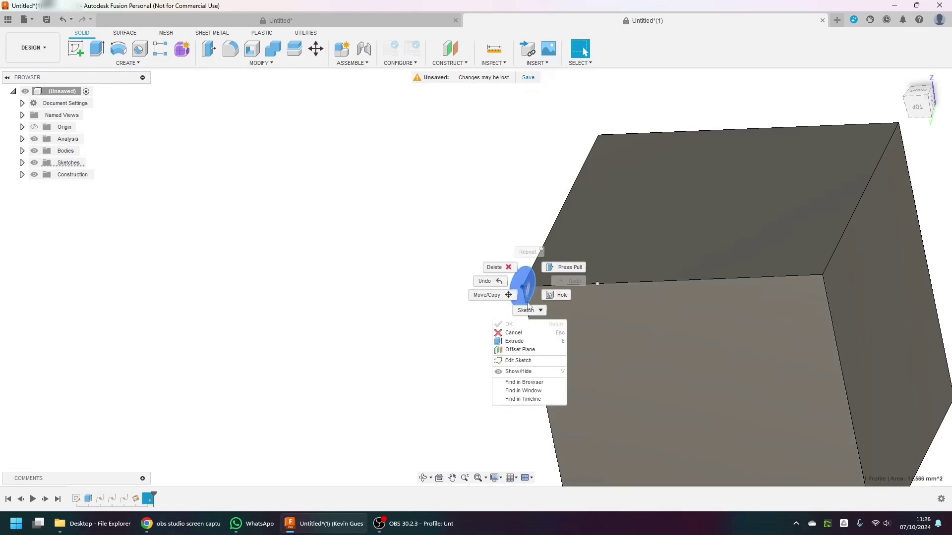
{"action": "left_click", "coordinate": [498, 340]}
{"action": "scroll", "coordinate": [474, 350], "scroll_direction": "down", "scroll_amount": 3}
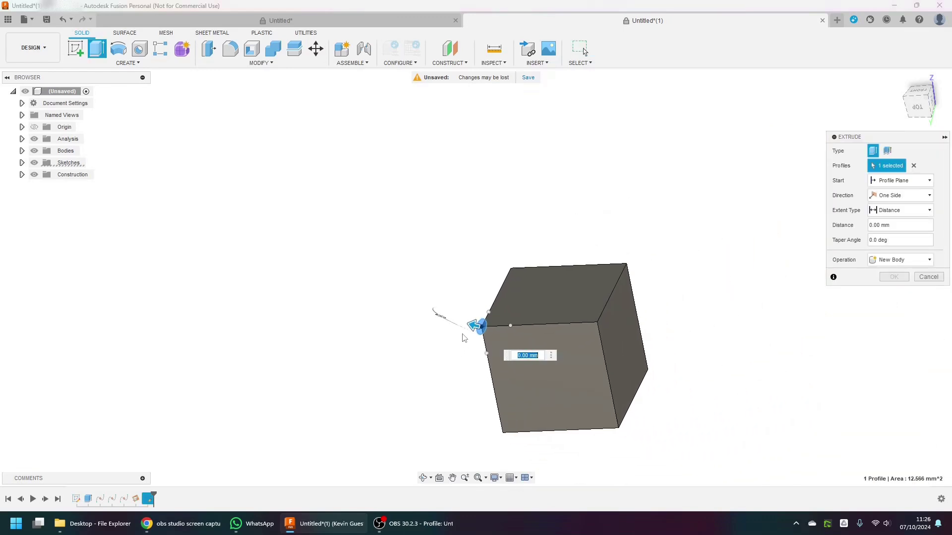
{"action": "left_click_drag", "start_coordinate": [475, 325], "coordinate": [694, 379]}
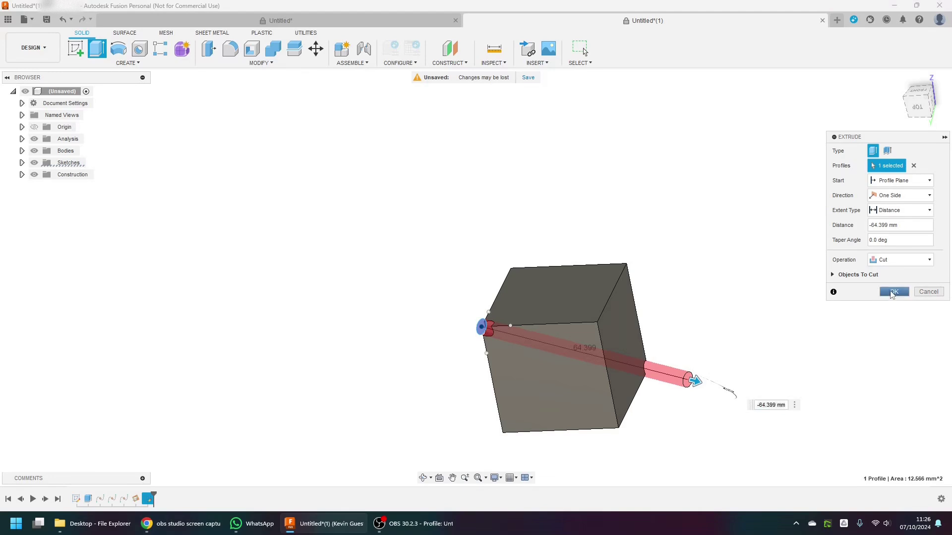
{"action": "left_click", "coordinate": [892, 292]}
{"action": "middle_click_drag", "start_coordinate": [778, 337], "coordinate": [774, 400], "text": "shift"}
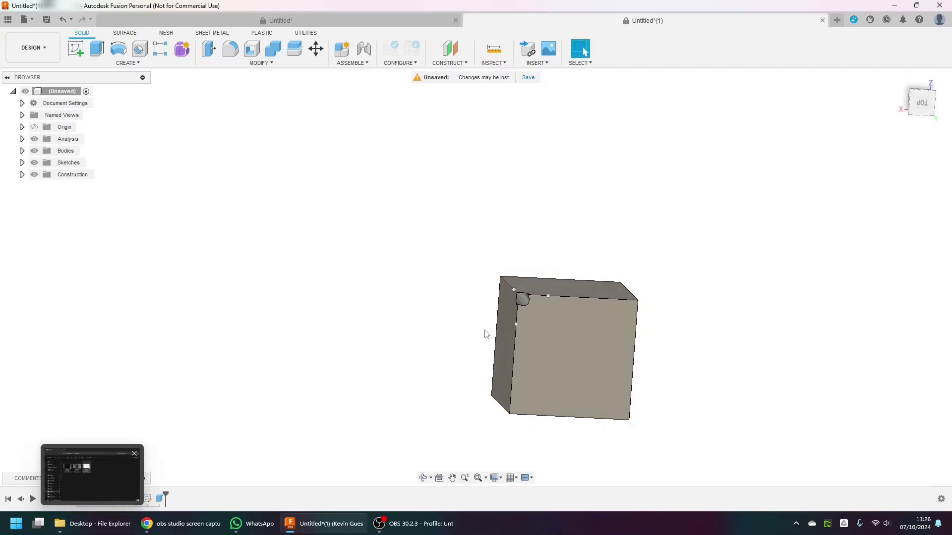
Edit the first construction point's feature, sliding it further down the cube edge
{"action": "left_click", "coordinate": [516, 324]}
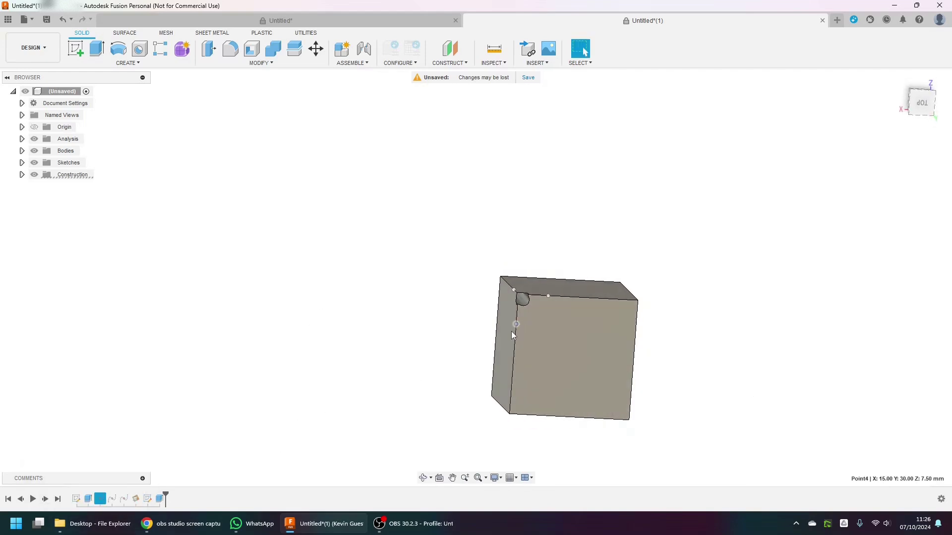
{"action": "right_click", "coordinate": [100, 502]}
{"action": "left_click", "coordinate": [128, 446]}
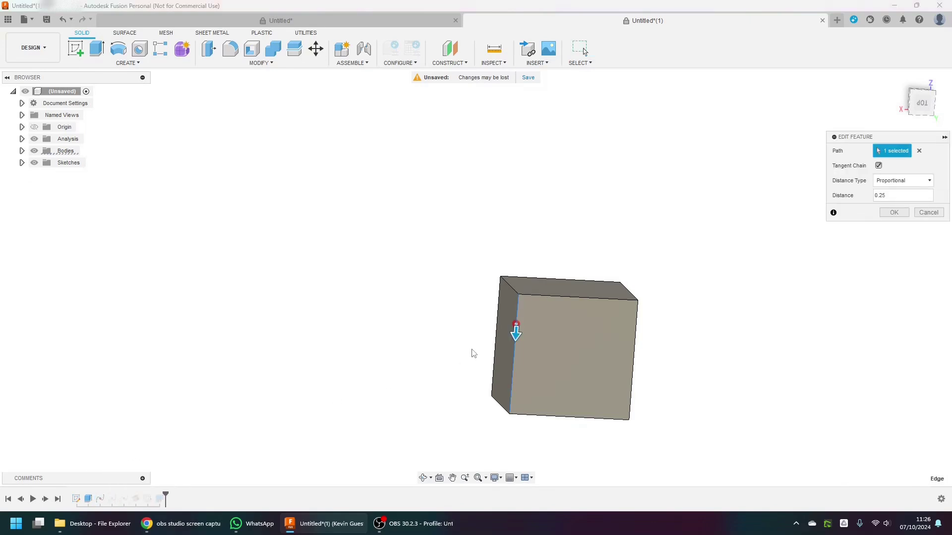
{"action": "left_click_drag", "start_coordinate": [515, 333], "coordinate": [516, 339]}
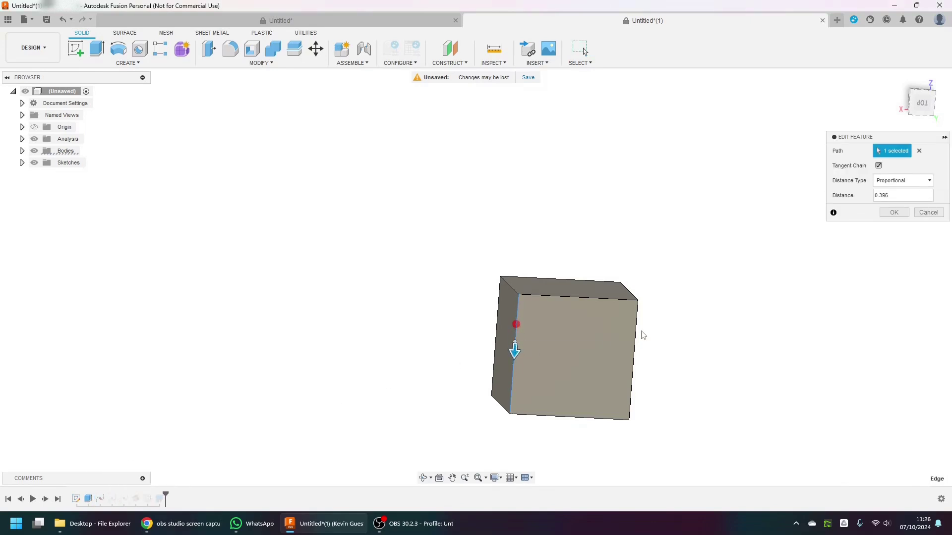
{"action": "left_click", "coordinate": [893, 213]}
Reopen the second construction point's feature and slide it along the top edge, from 0.75 to 0.658
{"action": "middle_click_drag", "start_coordinate": [691, 323], "coordinate": [634, 340], "text": "shift"}
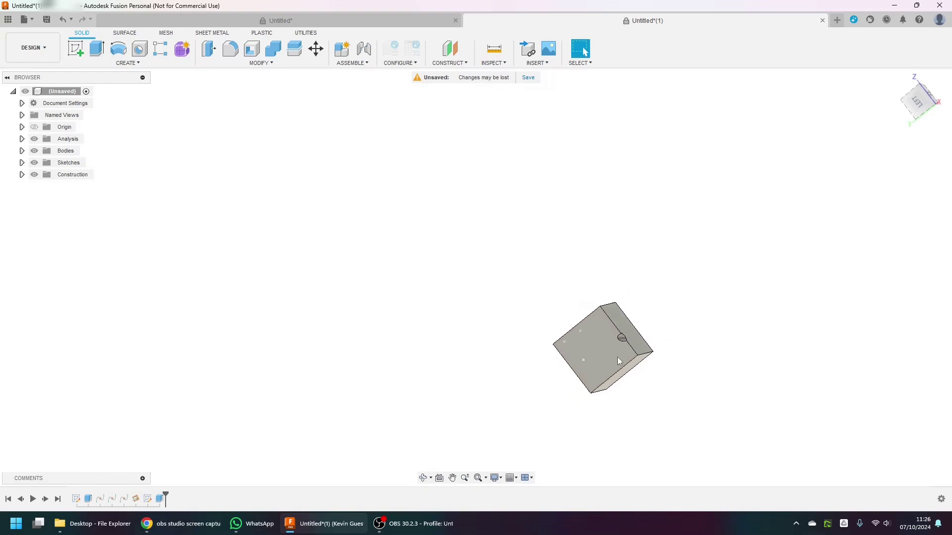
{"action": "middle_click_drag", "start_coordinate": [617, 357], "coordinate": [728, 355], "text": "shift"}
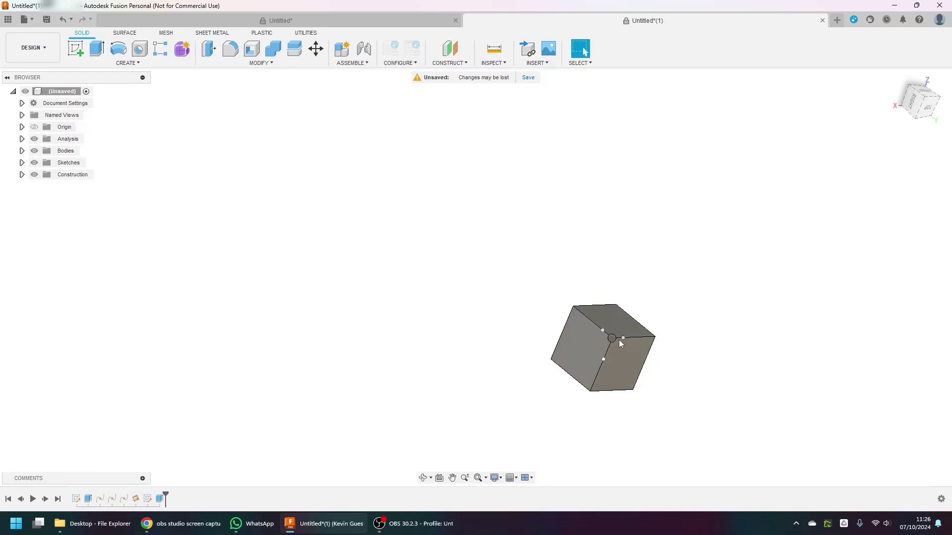
{"action": "mouse_move", "coordinate": [619, 340]}
{"action": "middle_mouse_down", "text": "shift"}
{"action": "mouse_move", "coordinate": [657, 346]}
{"action": "mouse_move", "coordinate": [628, 343]}
{"action": "middle_mouse_up", "text": "shift"}
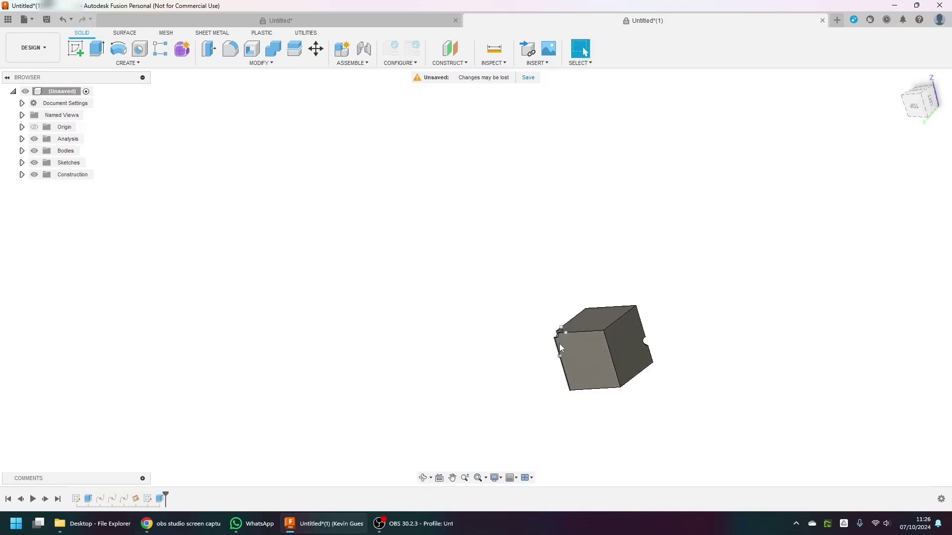
{"action": "middle_click_drag", "start_coordinate": [570, 349], "coordinate": [600, 334], "text": "shift"}
{"action": "left_click", "coordinate": [606, 323]}
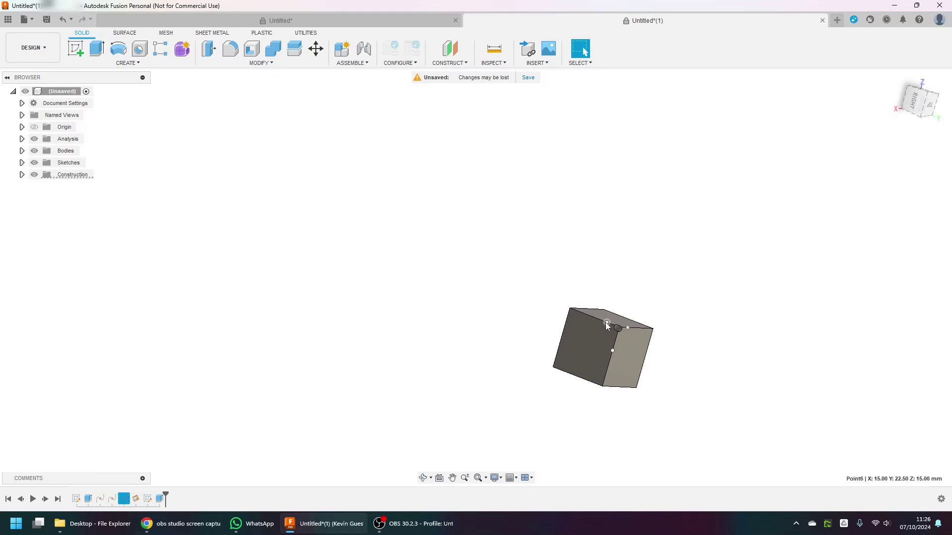
{"action": "right_click", "coordinate": [125, 500]}
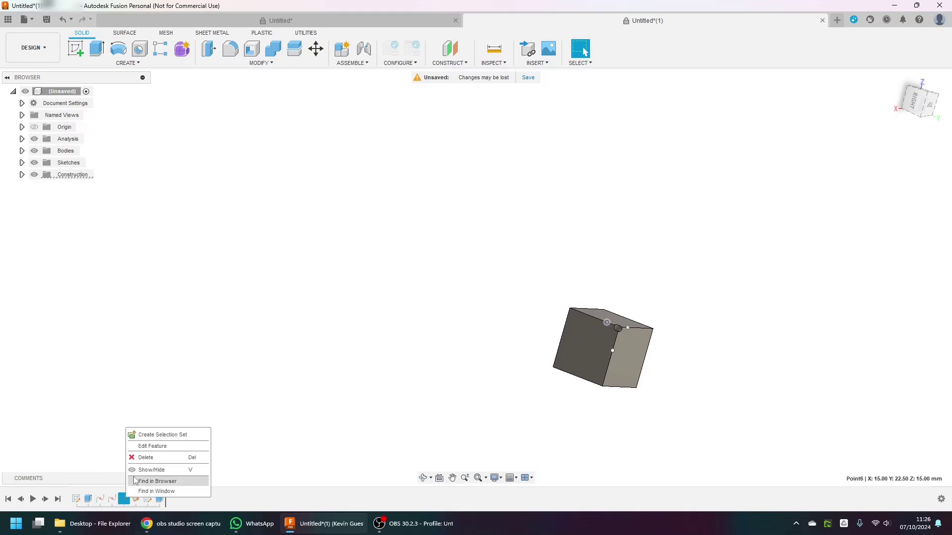
{"action": "left_click", "coordinate": [149, 444]}
{"action": "middle_click_drag", "start_coordinate": [532, 388], "coordinate": [352, 392]}
{"action": "scroll", "coordinate": [491, 325], "scroll_direction": "up", "scroll_amount": 4}
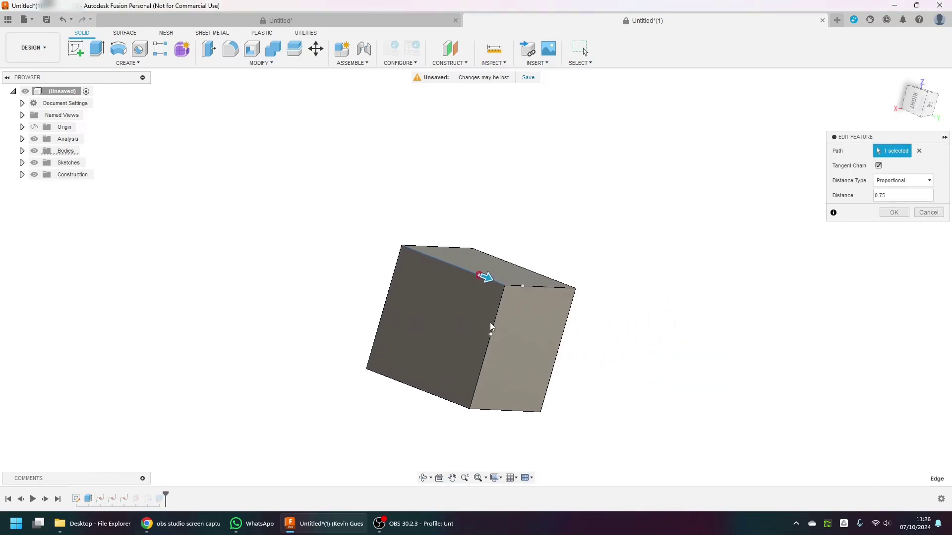
{"action": "left_click_drag", "start_coordinate": [483, 266], "coordinate": [477, 266]}
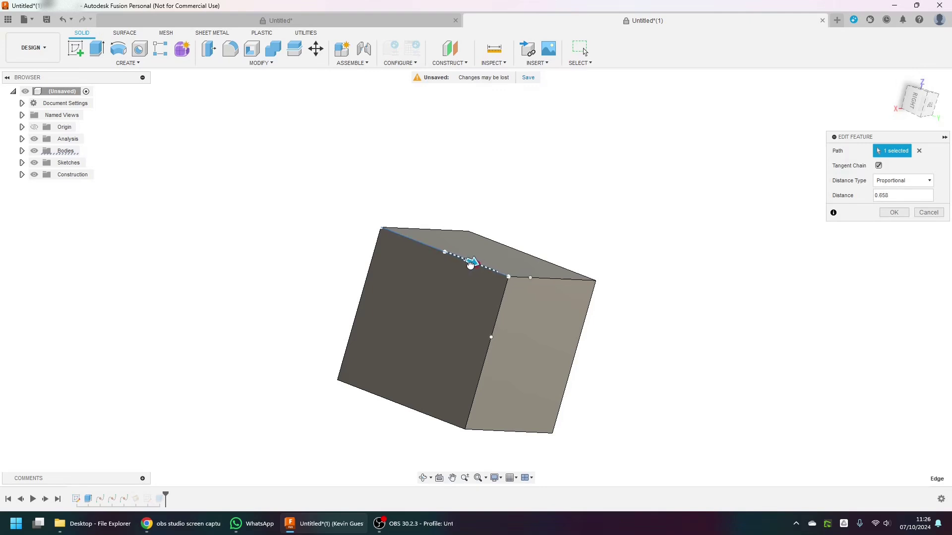
Apply the second point's new position and orbit the cube to a front-facing view
{"action": "left_click", "coordinate": [892, 214]}
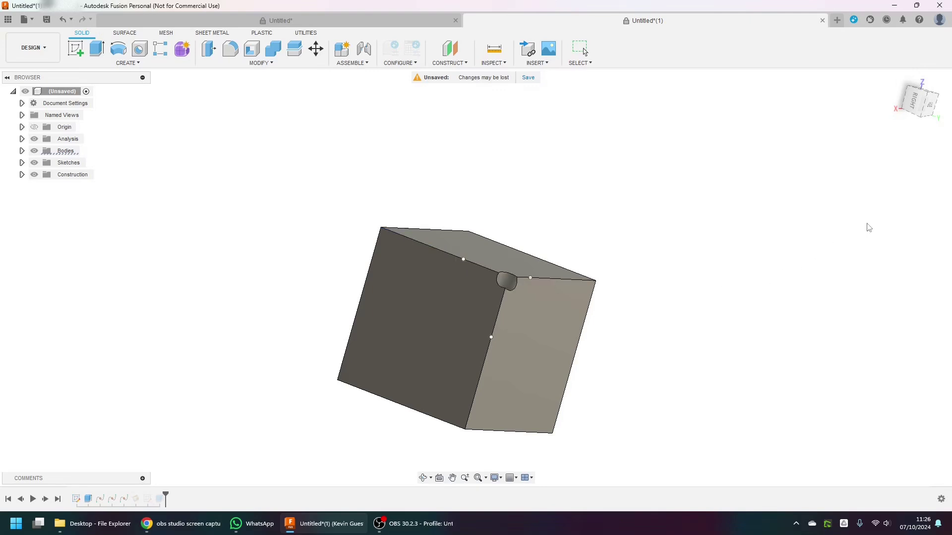
{"action": "middle_click_drag", "start_coordinate": [684, 317], "coordinate": [259, 314], "text": "shift"}
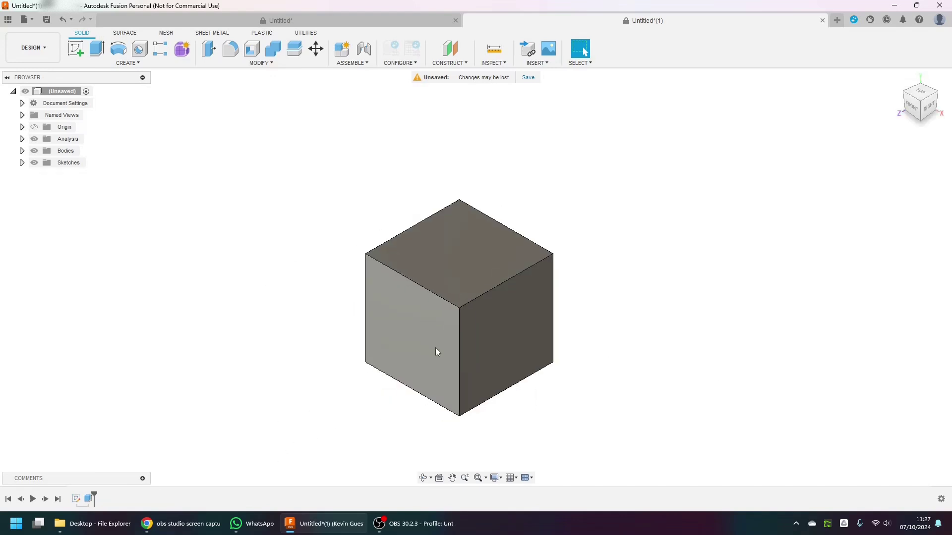
{"action": "middle_click_drag", "start_coordinate": [436, 352], "coordinate": [557, 347], "text": "shift"}
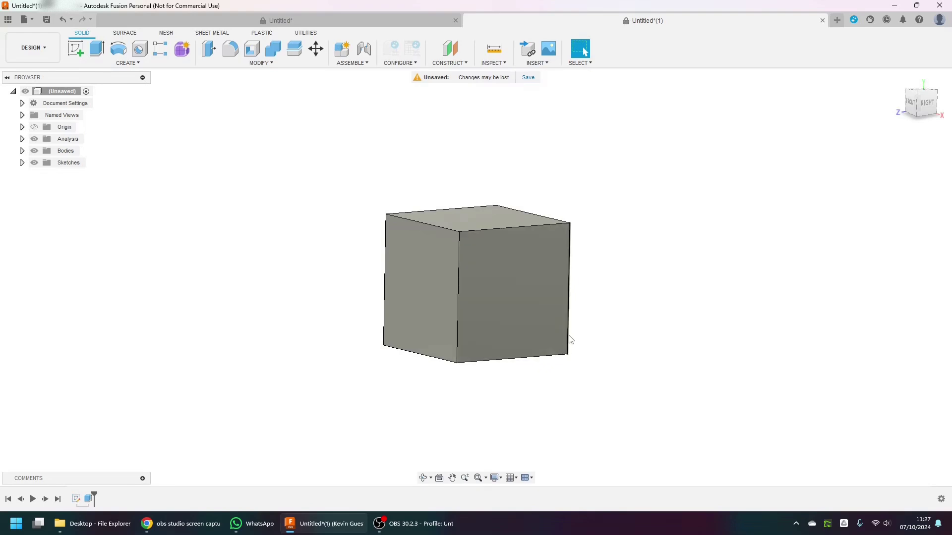
On the cube's right face, sketch a construction line from the top-left to bottom-right corner
{"action": "left_click", "coordinate": [75, 48]}
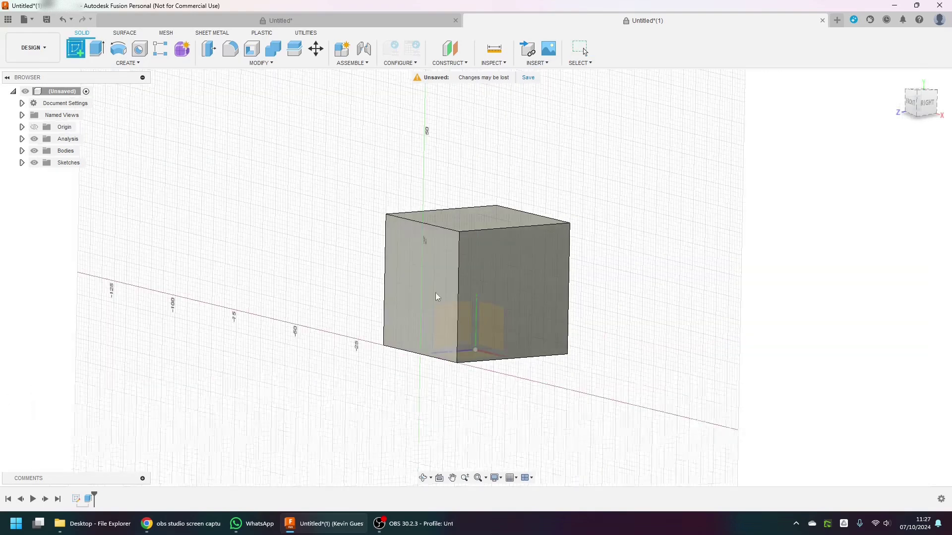
{"action": "left_click", "coordinate": [516, 293]}
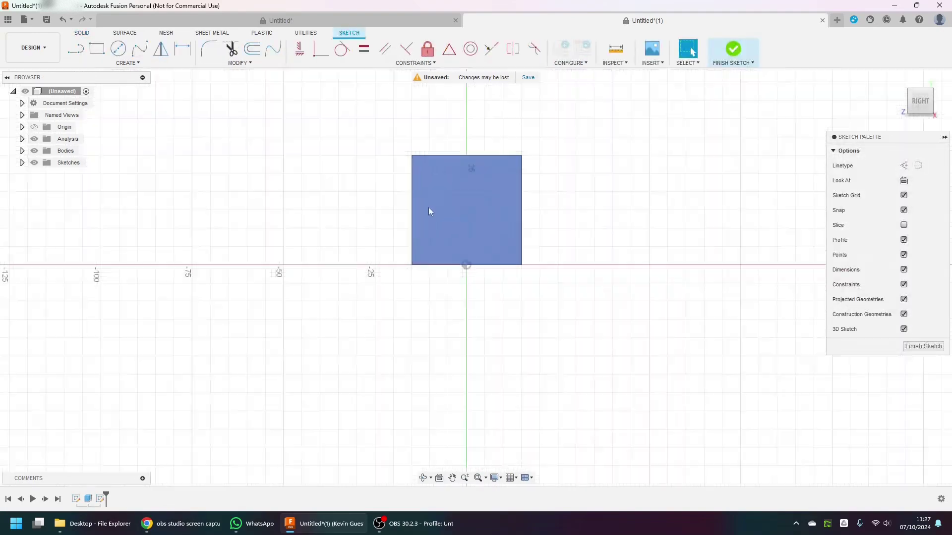
{"action": "middle_click_drag", "start_coordinate": [429, 210], "coordinate": [437, 263]}
{"action": "scroll", "coordinate": [437, 262], "scroll_direction": "up", "scroll_amount": 2}
{"action": "left_click", "coordinate": [75, 48]}
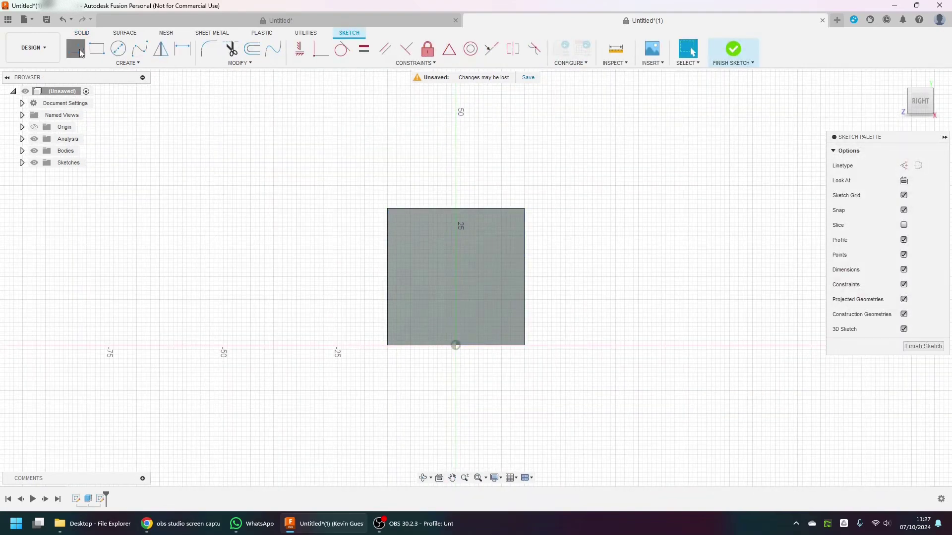
{"action": "left_click", "coordinate": [904, 167]}
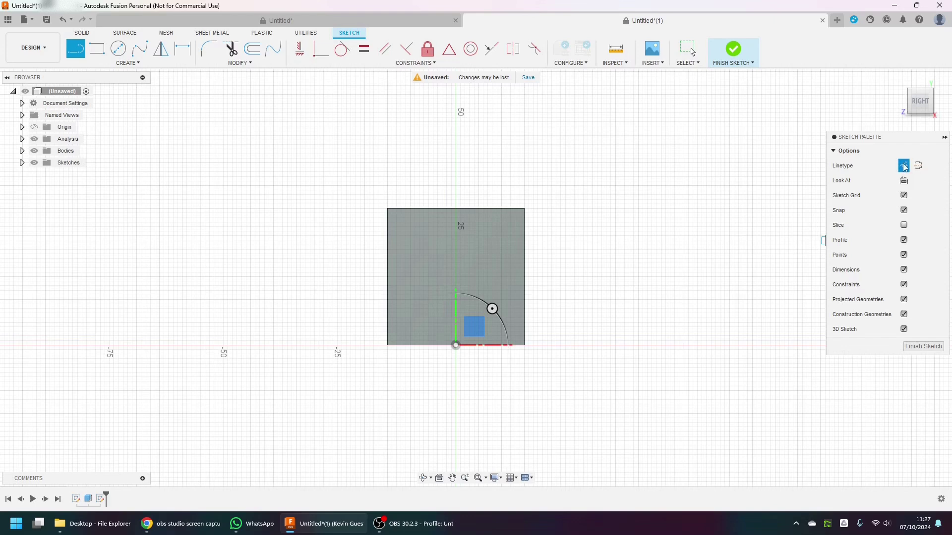
{"action": "left_click", "coordinate": [387, 222]}
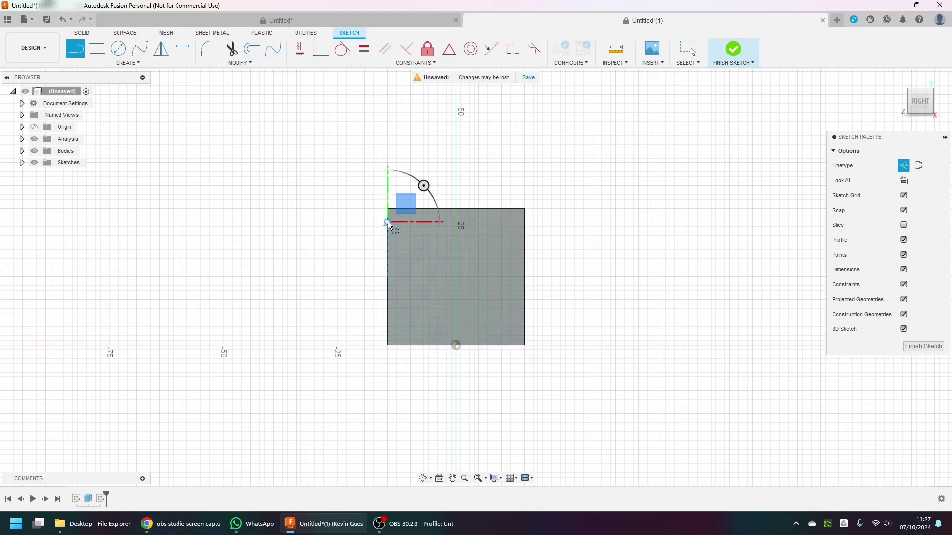
{"action": "left_click", "coordinate": [525, 332]}
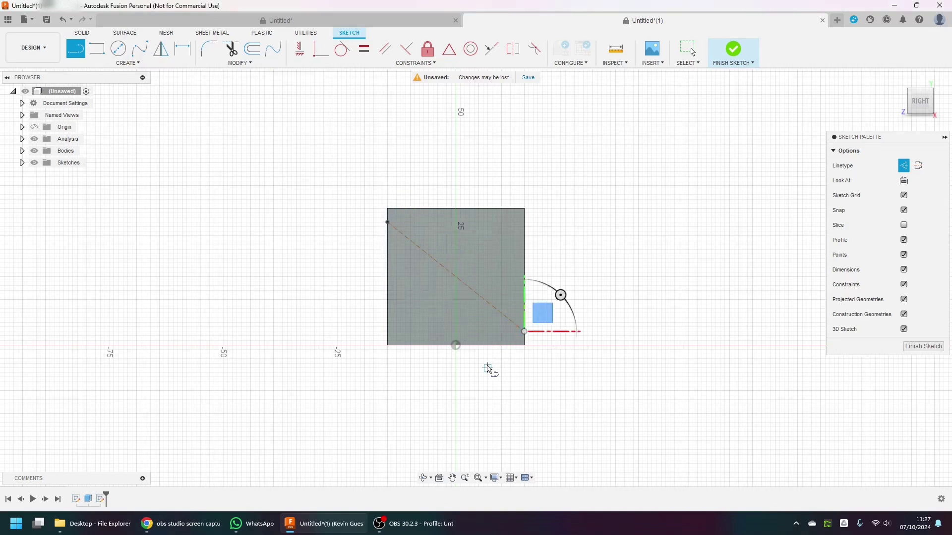
{"action": "left_click", "coordinate": [922, 346]}
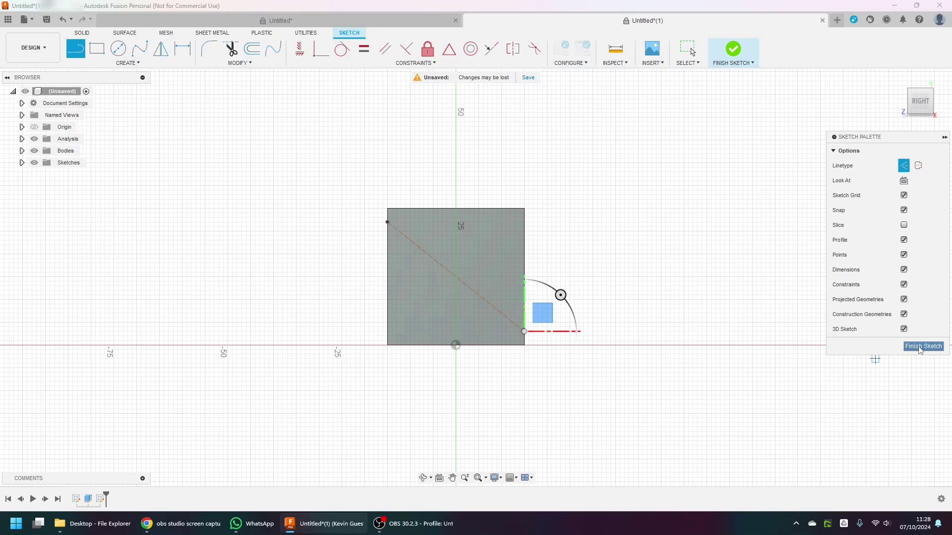
{"action": "middle_click_drag", "start_coordinate": [328, 371], "coordinate": [349, 336], "text": "shift"}
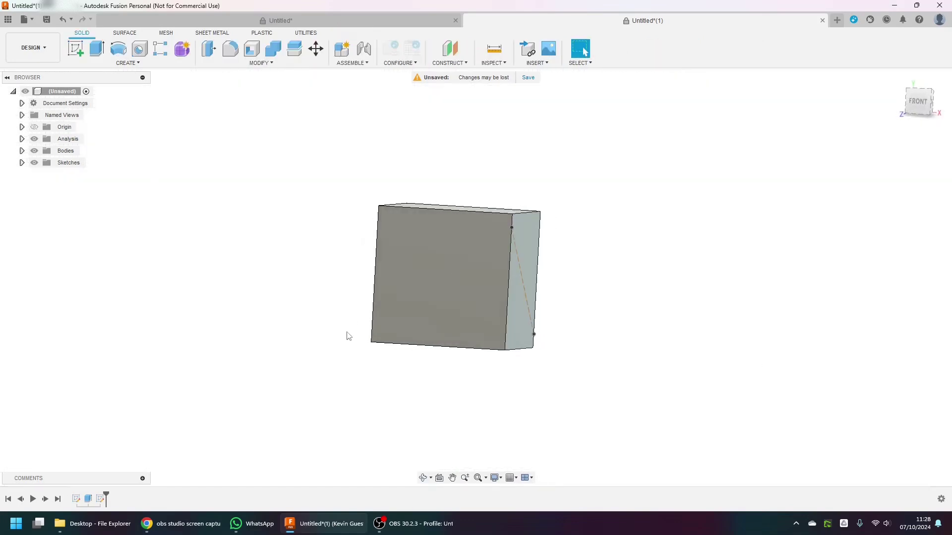
On the front face, sketch a 4 mm diameter circle centred on the top-right corner
{"action": "left_click", "coordinate": [76, 48]}
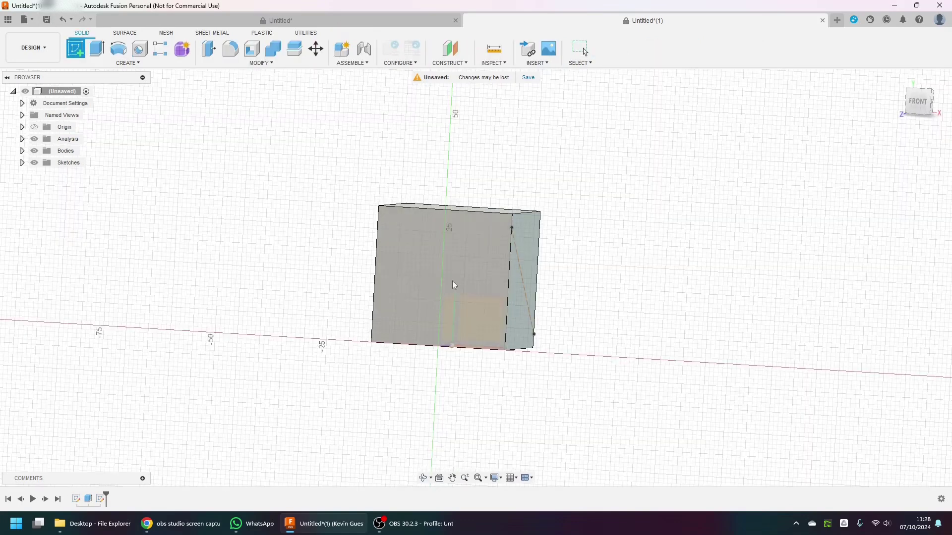
{"action": "left_click", "coordinate": [472, 257]}
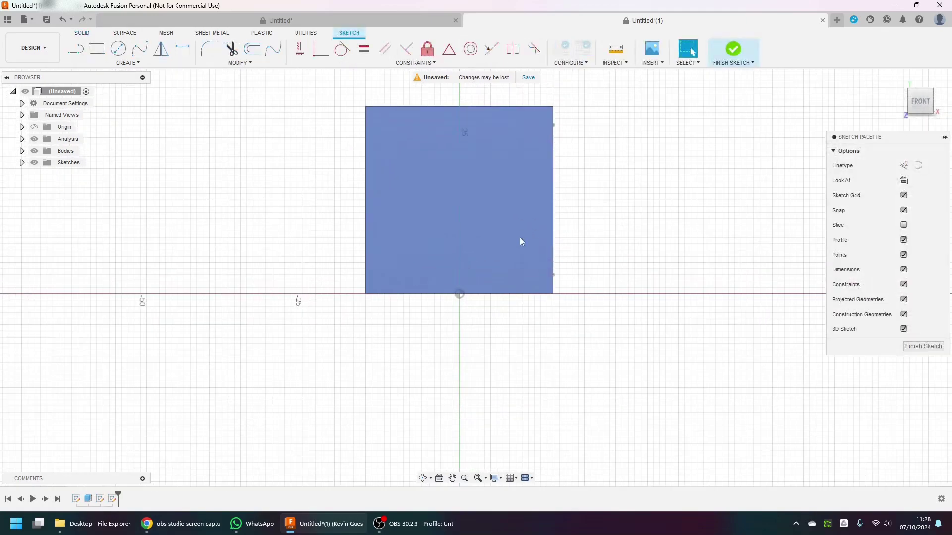
{"action": "mouse_move", "coordinate": [534, 216]}
{"action": "middle_mouse_down"}
{"action": "mouse_move", "coordinate": [521, 301]}
{"action": "mouse_move", "coordinate": [504, 299]}
{"action": "middle_mouse_up"}
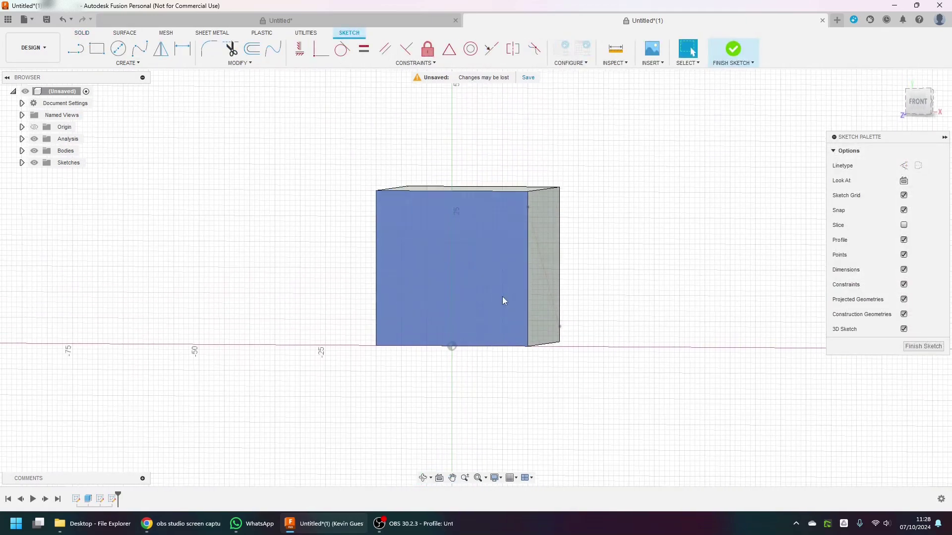
{"action": "key", "text": "c"}
{"action": "left_click", "coordinate": [452, 346]}
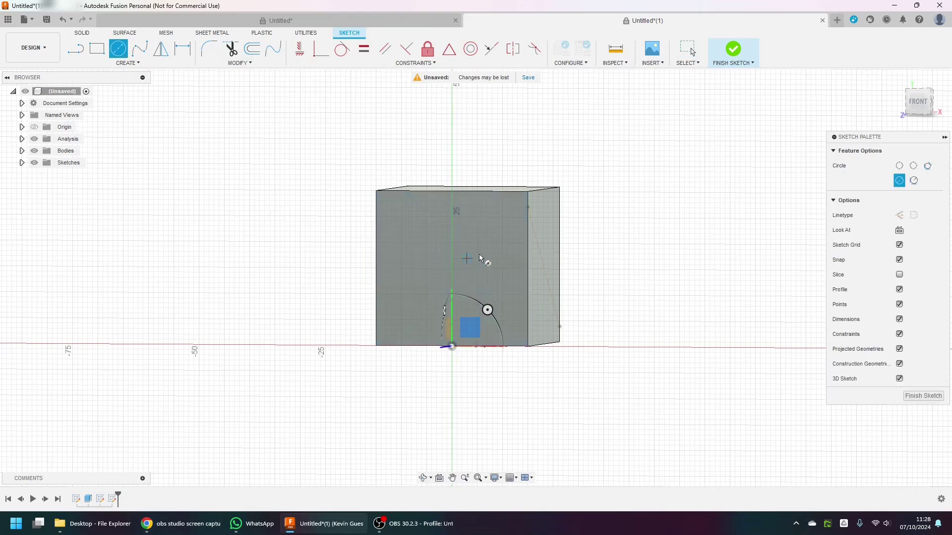
{"action": "left_click", "coordinate": [527, 208]}
{"action": "left_click", "coordinate": [527, 209]}
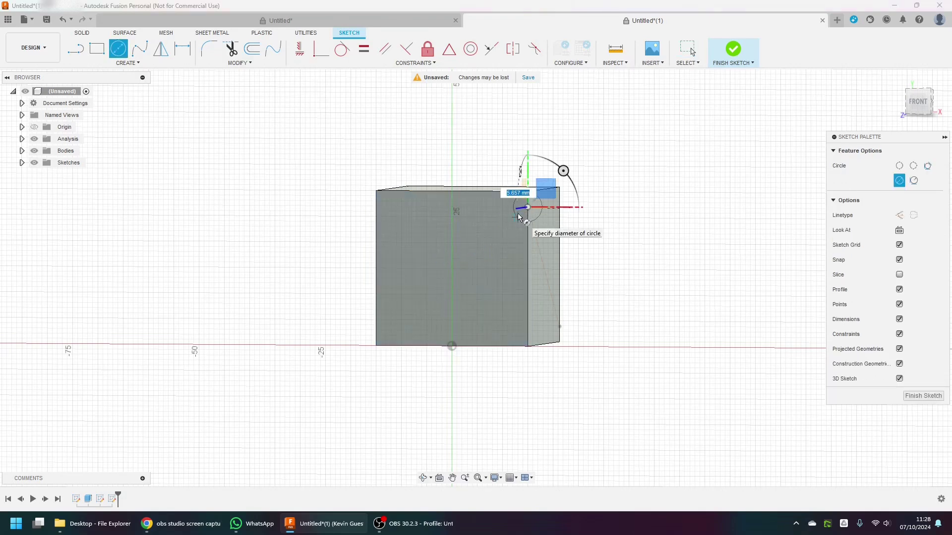
{"action": "key", "text": "Return"}
{"action": "key", "text": "Escape"}
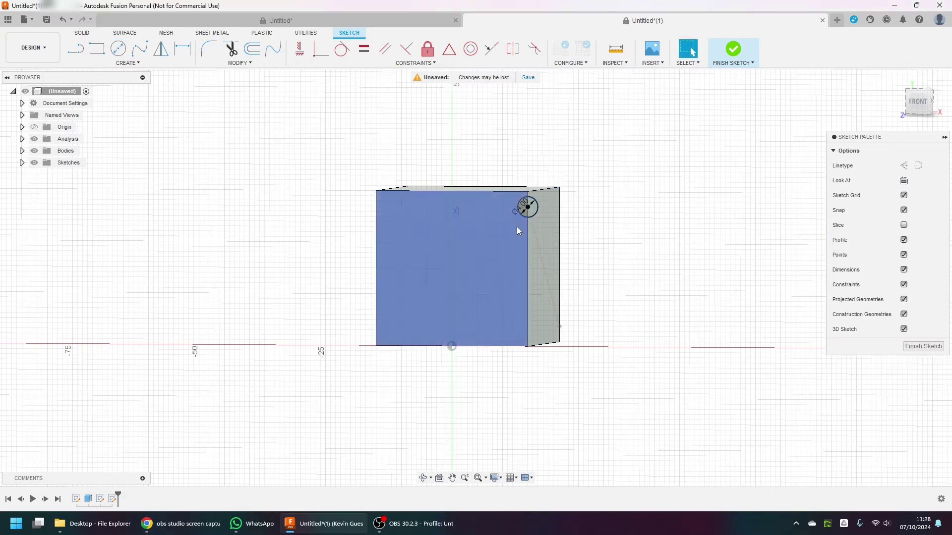
{"action": "scroll", "coordinate": [575, 237], "scroll_direction": "up", "scroll_amount": 5}
{"action": "scroll", "coordinate": [591, 247], "scroll_direction": "down", "scroll_amount": 1}
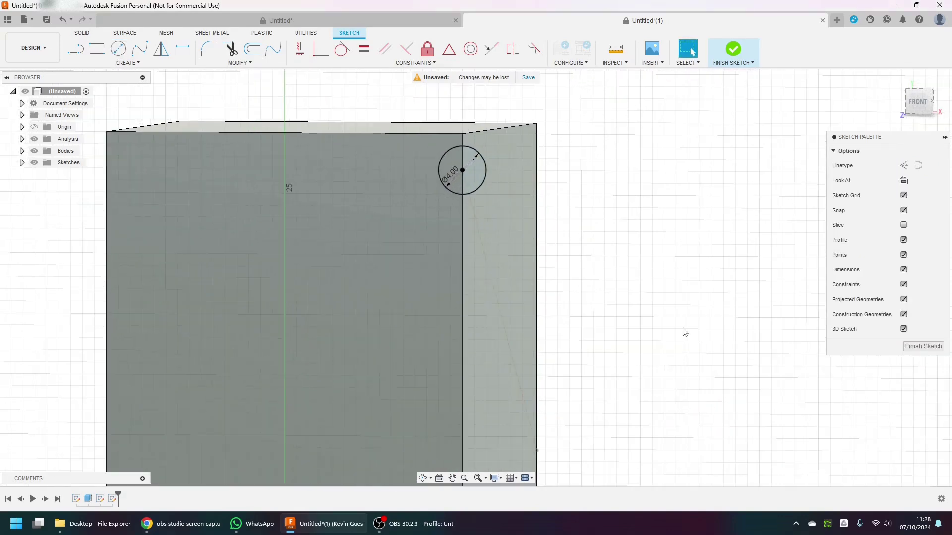
{"action": "left_click", "coordinate": [906, 347]}
{"action": "scroll", "coordinate": [655, 316], "scroll_direction": "down", "scroll_amount": 3}
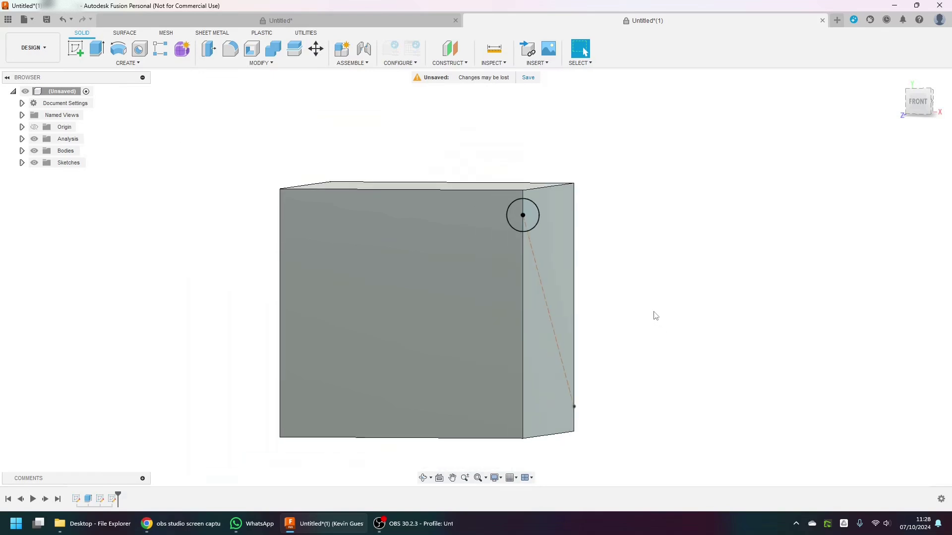
Sweep the 4 mm circle along the diagonal construction line as a Cut, grooving the right face
{"action": "type", "text": "s"}
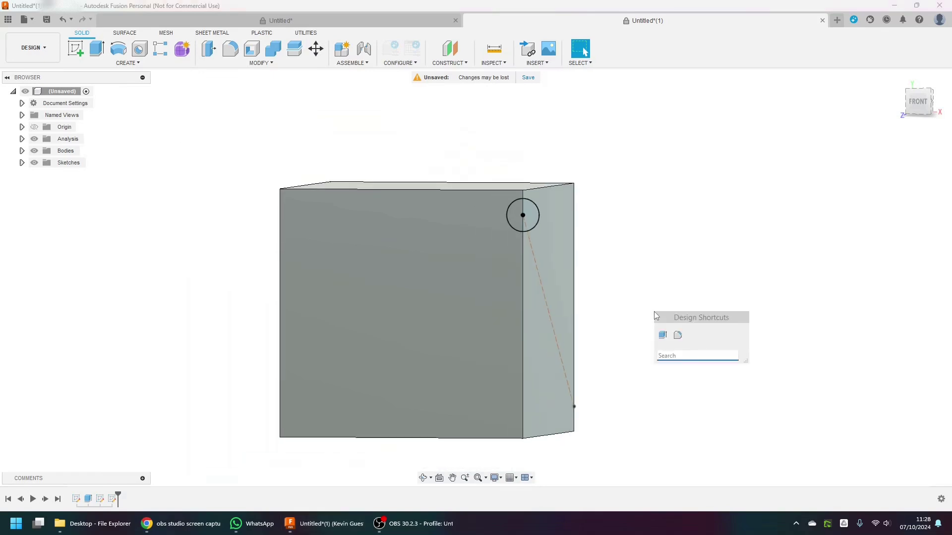
{"action": "type", "text": "sw"}
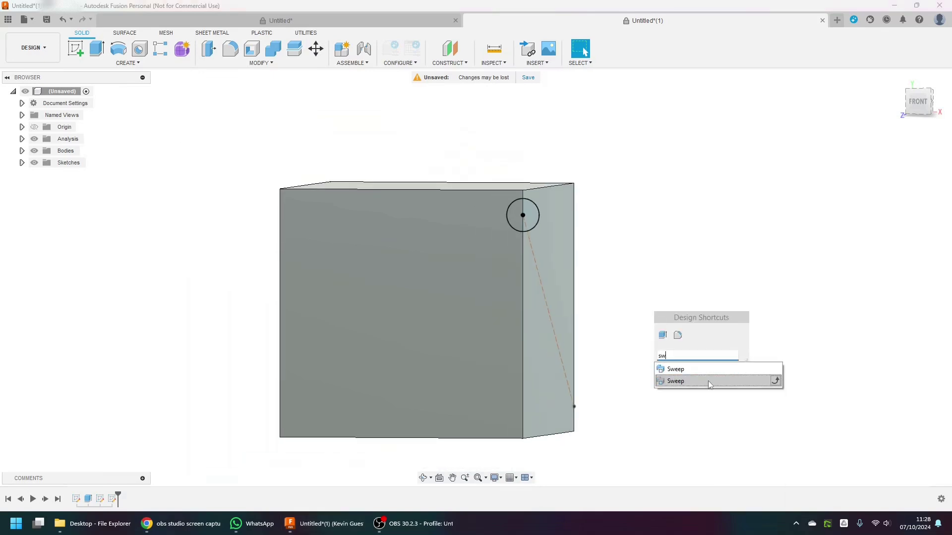
{"action": "left_click", "coordinate": [675, 369]}
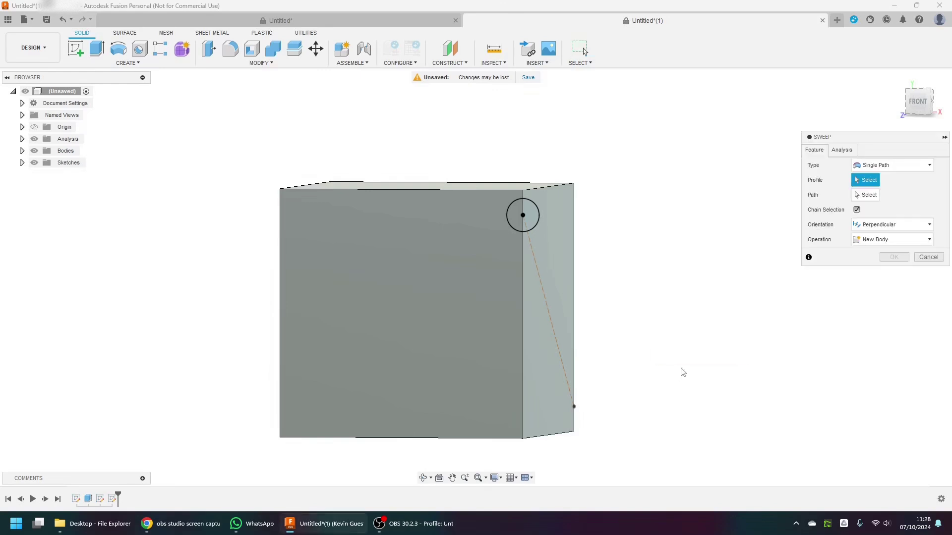
{"action": "left_click", "coordinate": [515, 218]}
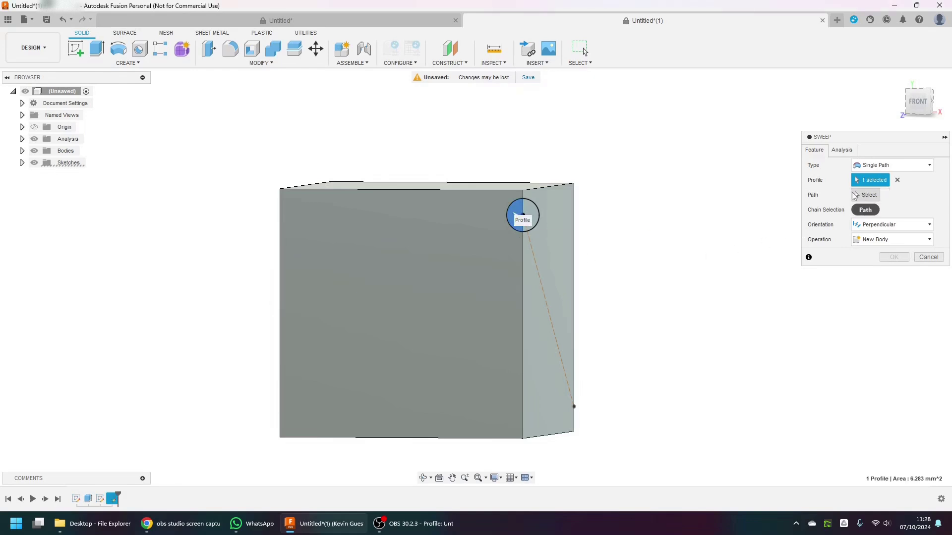
{"action": "left_click", "coordinate": [862, 196]}
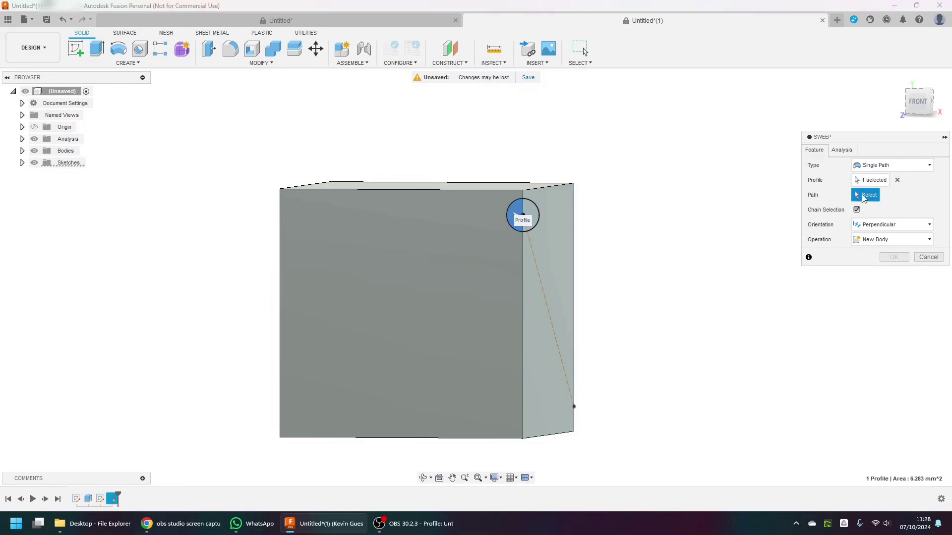
{"action": "left_click", "coordinate": [541, 280]}
{"action": "middle_click_drag", "start_coordinate": [659, 391], "coordinate": [638, 389], "text": "shift"}
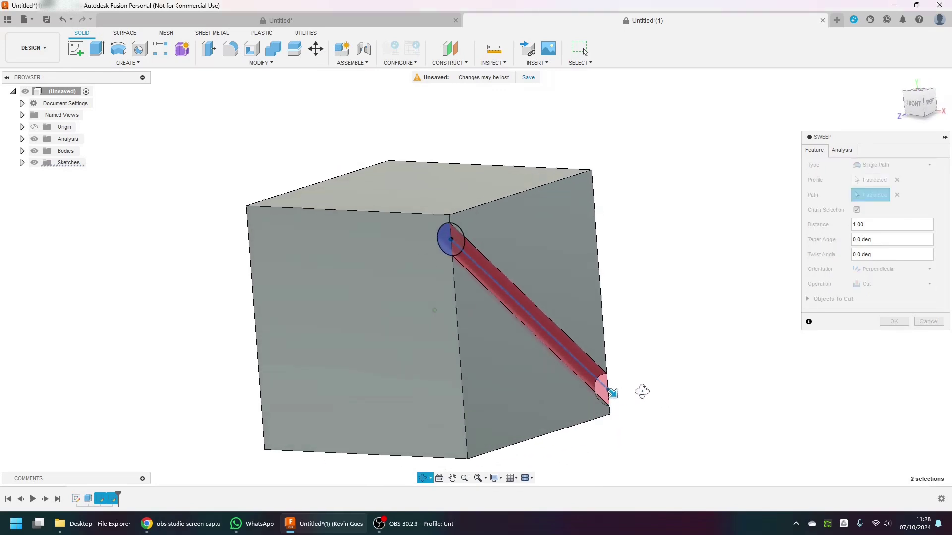
{"action": "left_click", "coordinate": [894, 321]}
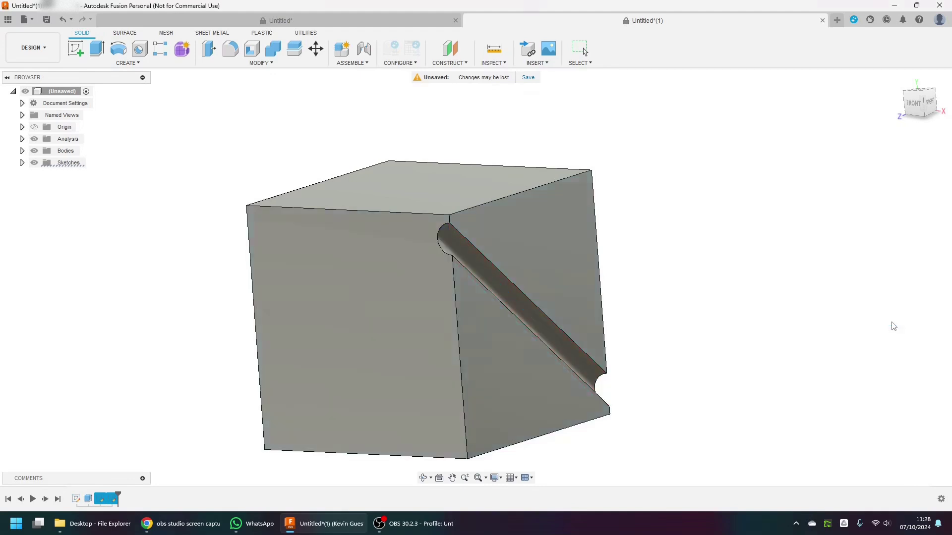
{"action": "middle_click_drag", "start_coordinate": [771, 378], "coordinate": [711, 380], "text": "shift"}
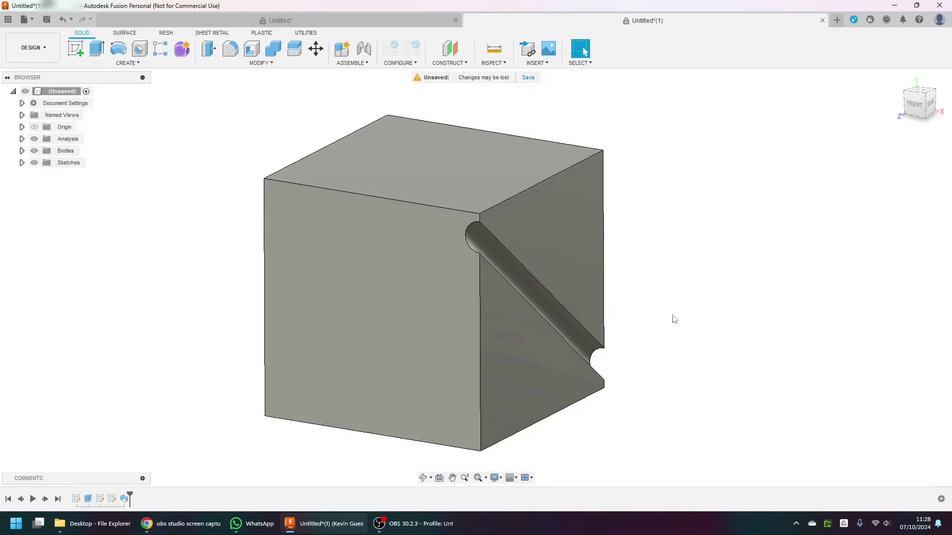
{"action": "type", "text": "s"}
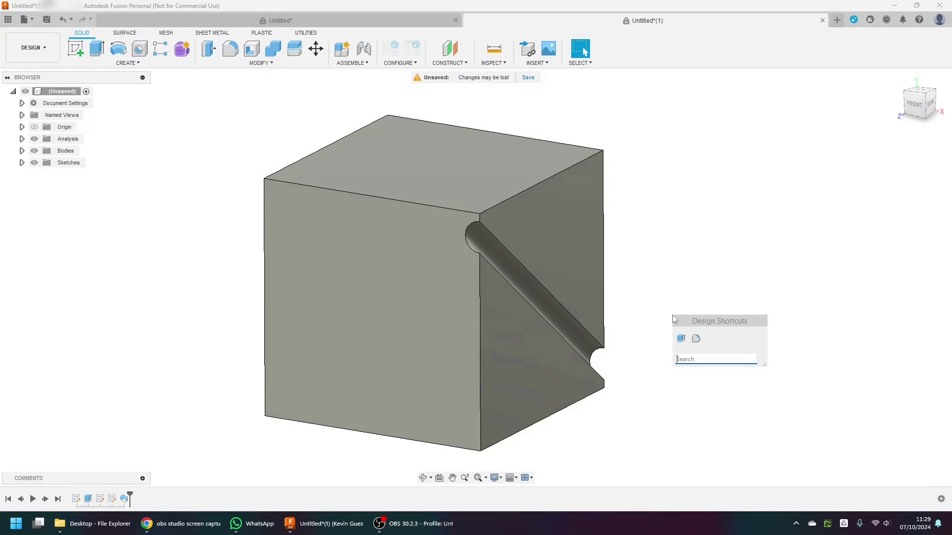
{"action": "type", "text": "mir"}
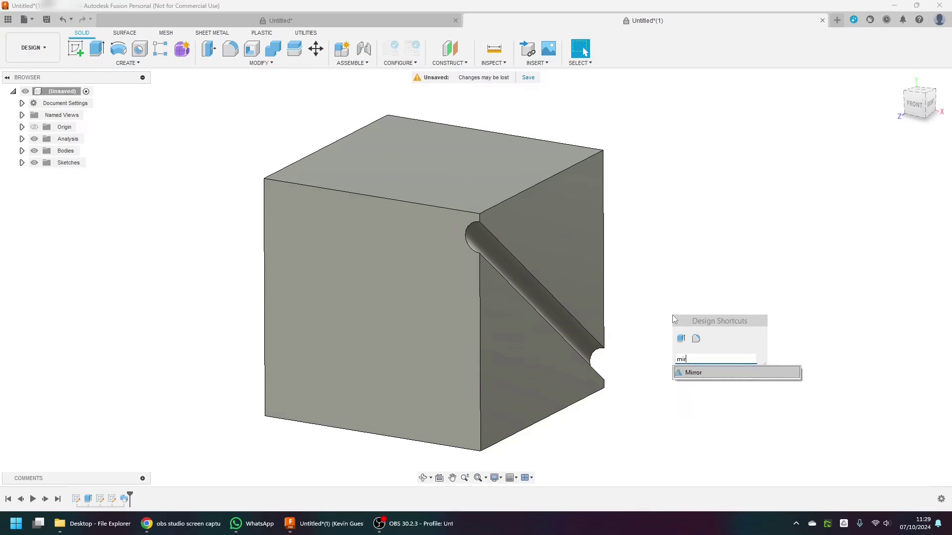
{"action": "key", "text": "Return"}
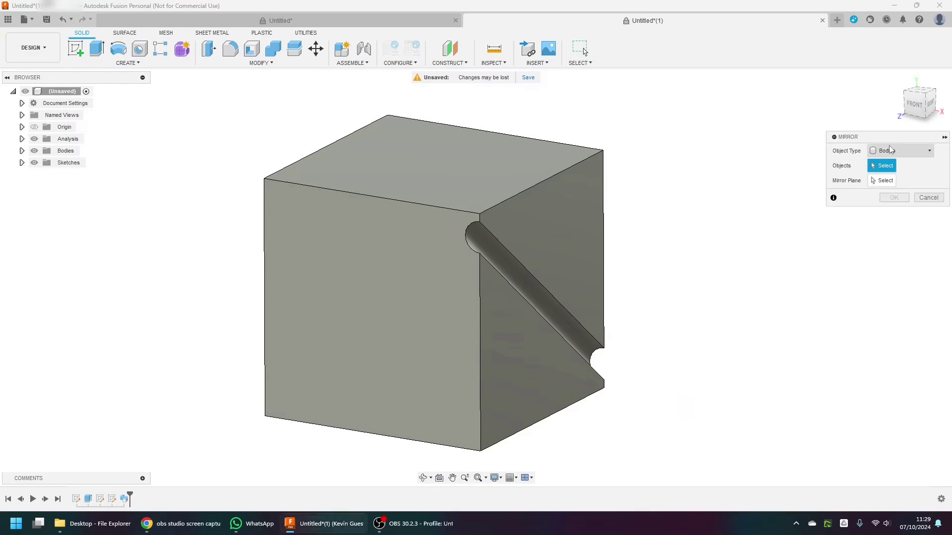
{"action": "left_click", "coordinate": [451, 236]}
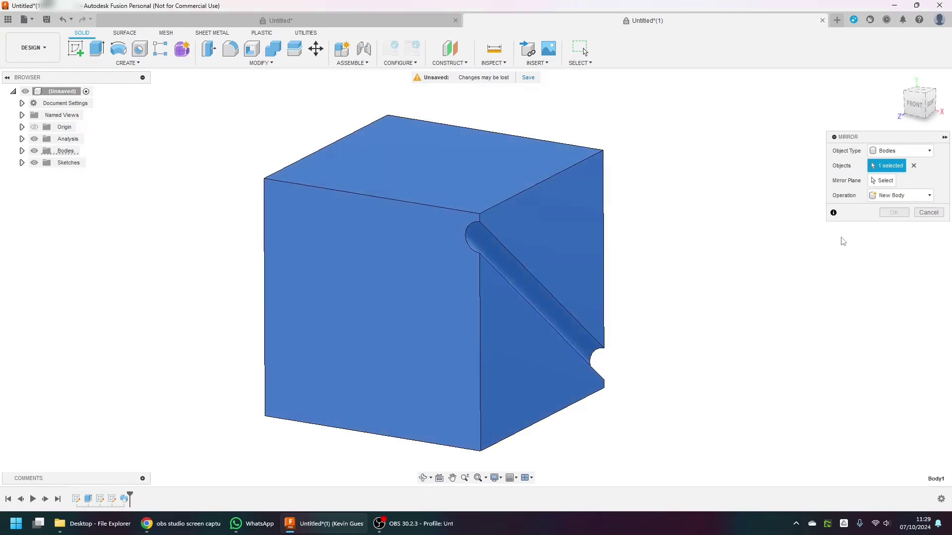
{"action": "left_click", "coordinate": [883, 181]}
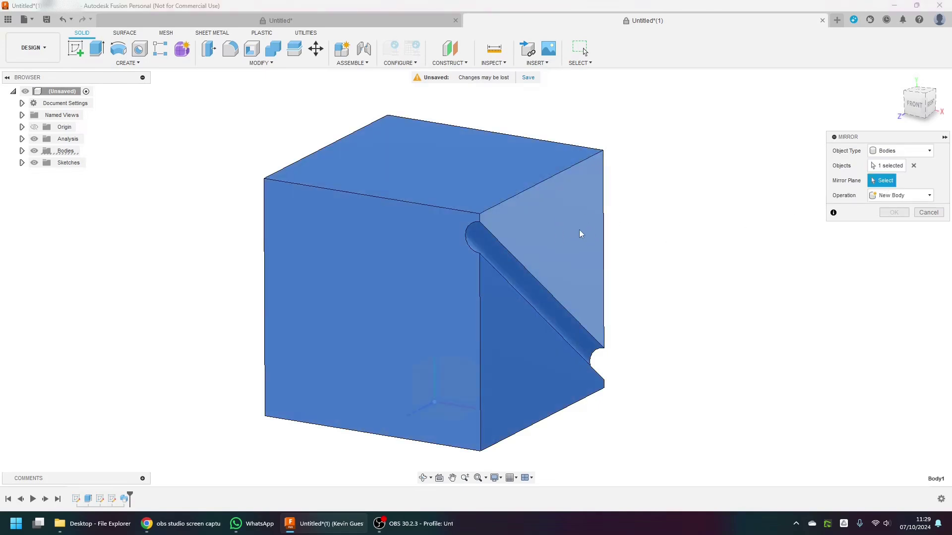
{"action": "left_click", "coordinate": [557, 247]}
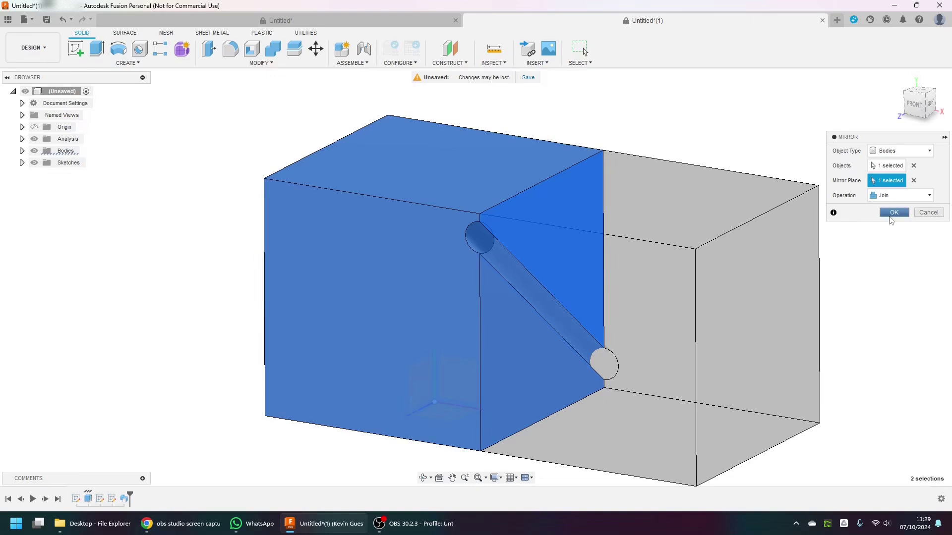
{"action": "left_click", "coordinate": [894, 212]}
{"action": "scroll", "coordinate": [574, 410], "scroll_direction": "down", "scroll_amount": 4}
{"action": "middle_click_drag", "start_coordinate": [580, 397], "coordinate": [542, 369], "text": "shift"}
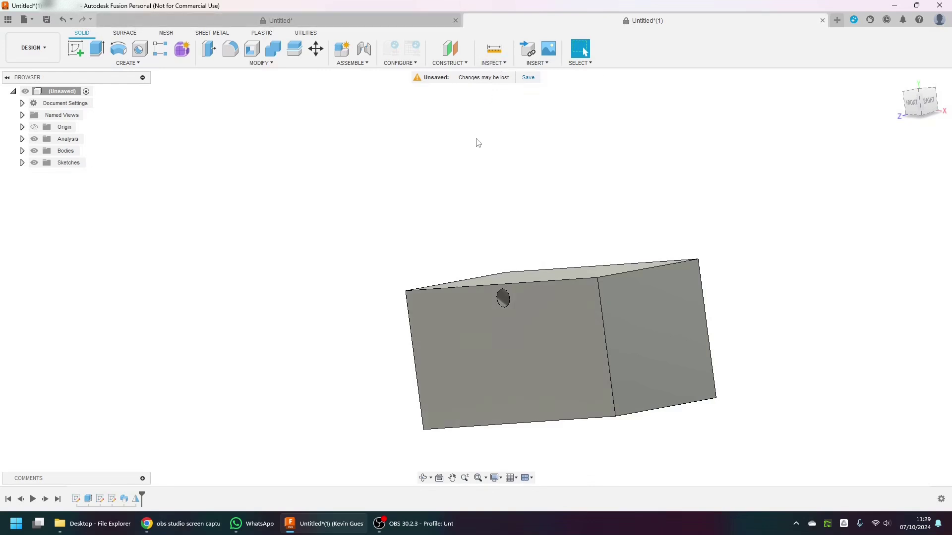
Add a Section Analysis on the cube's right face, offset -29.787 mm to expose the channel
{"action": "left_click", "coordinate": [505, 63]}
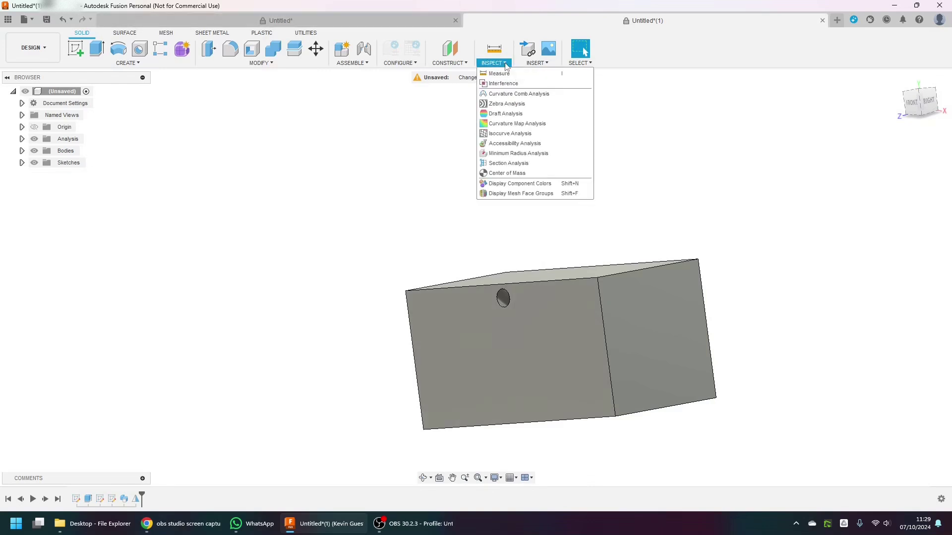
{"action": "left_click", "coordinate": [508, 164]}
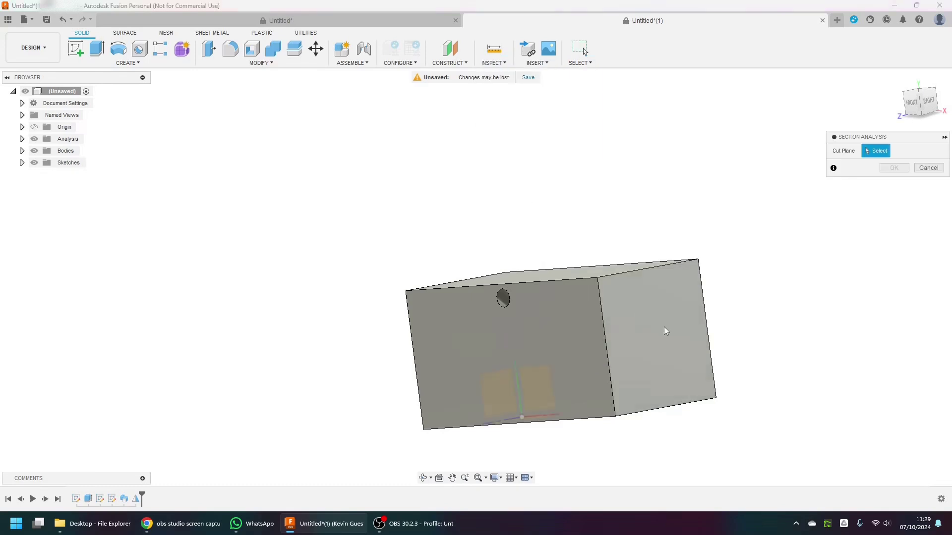
{"action": "left_click", "coordinate": [665, 327]}
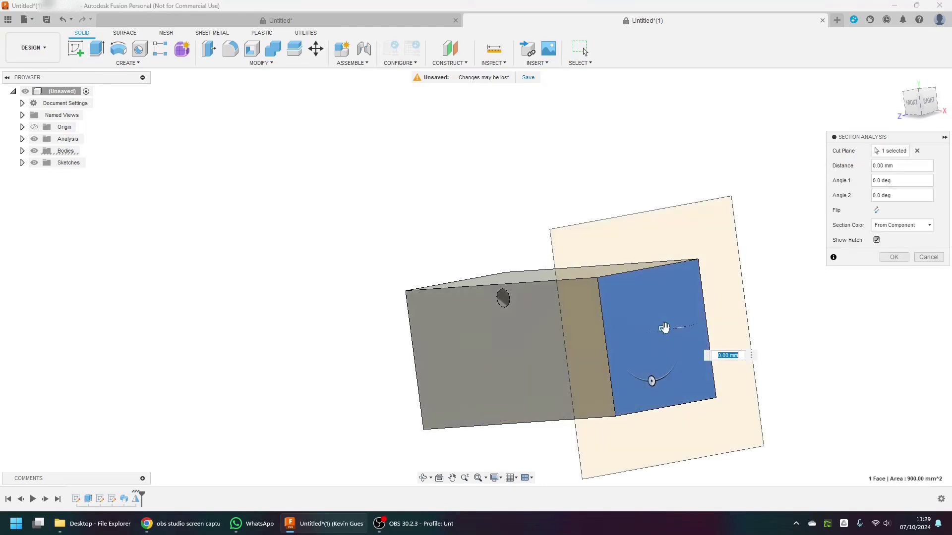
{"action": "left_click_drag", "start_coordinate": [663, 328], "coordinate": [567, 332]}
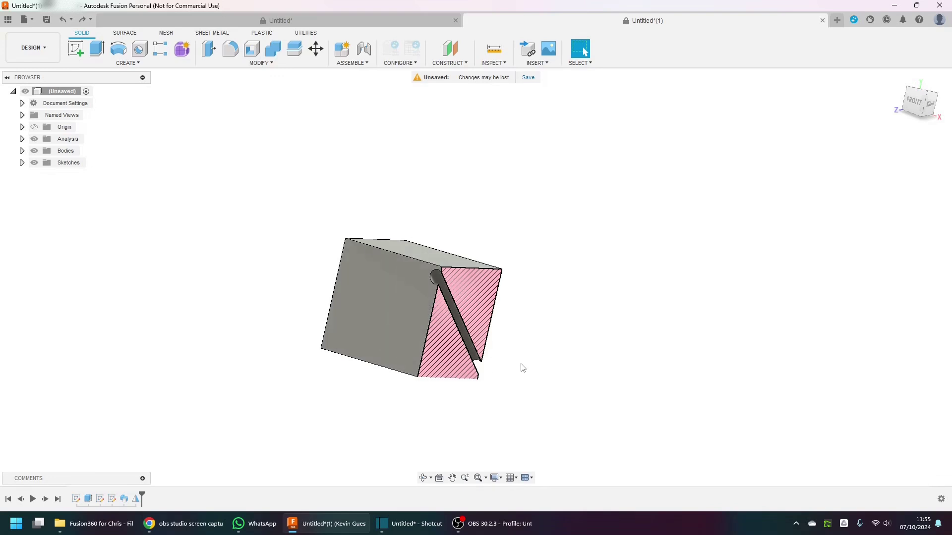
Roll the timeline back to the plain cube and delete all features after the marker
{"action": "middle_click_drag", "start_coordinate": [522, 367], "coordinate": [506, 362], "text": "shift"}
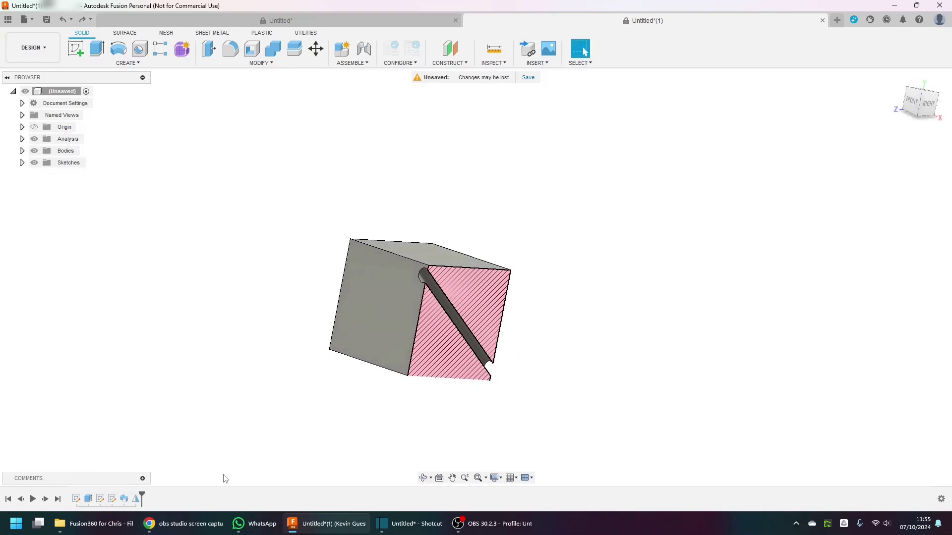
{"action": "left_click_drag", "start_coordinate": [143, 497], "coordinate": [93, 496]}
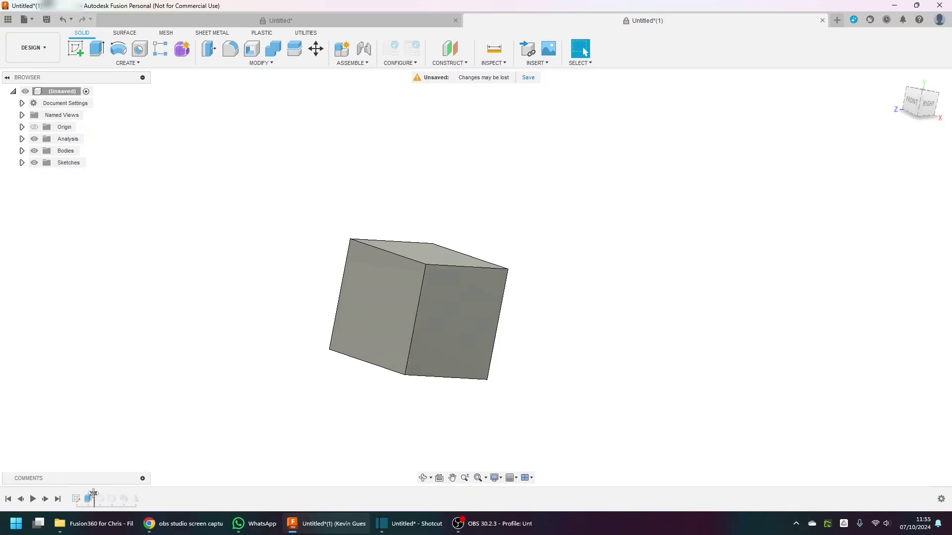
{"action": "right_click", "coordinate": [105, 498]}
{"action": "left_click", "coordinate": [142, 455]}
{"action": "middle_click_drag", "start_coordinate": [308, 404], "coordinate": [325, 408], "text": "shift"}
{"action": "scroll", "coordinate": [470, 333], "scroll_direction": "up", "scroll_amount": 3}
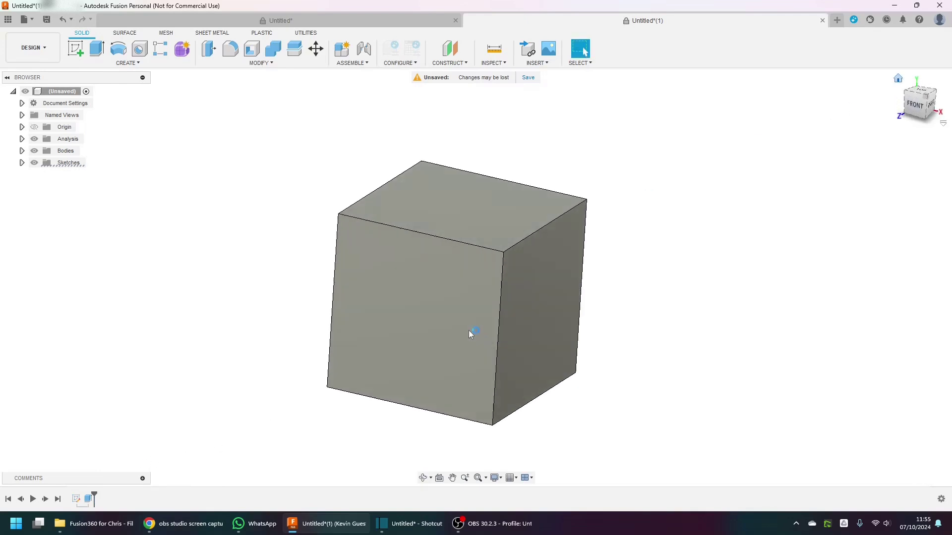
{"action": "middle_click_drag", "start_coordinate": [468, 330], "coordinate": [516, 331], "text": "shift"}
{"action": "scroll", "coordinate": [408, 332], "scroll_direction": "down", "scroll_amount": 3}
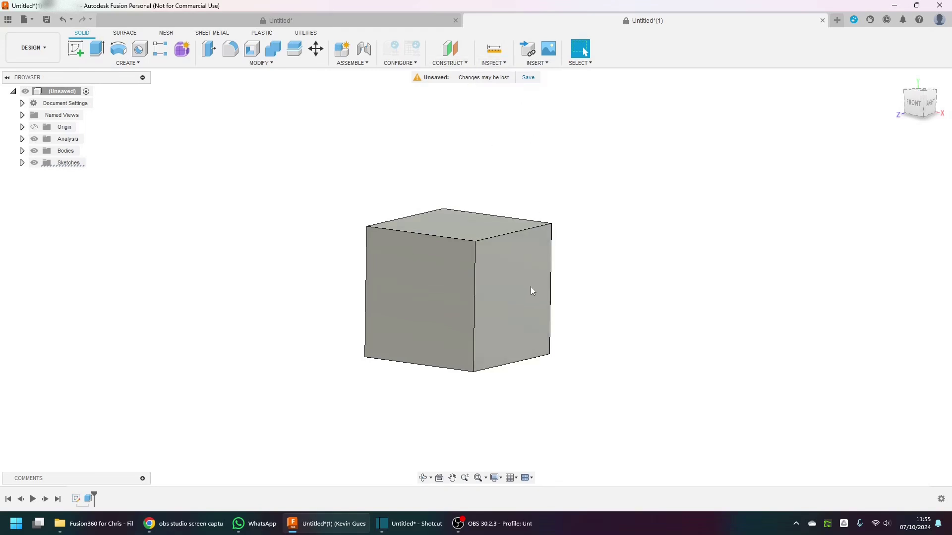
Create an offset construction plane -15 mm from the cube's right face
{"action": "key", "text": "s"}
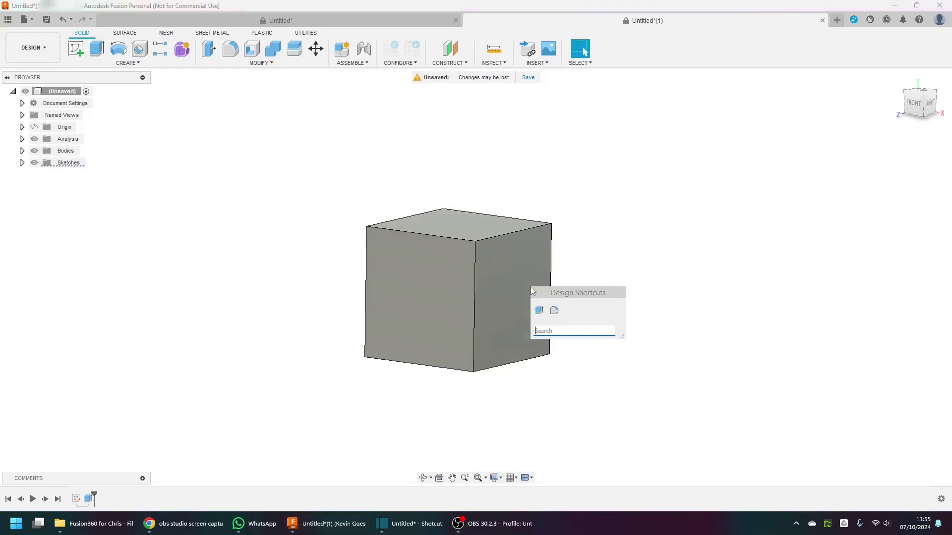
{"action": "type", "text": "plane"}
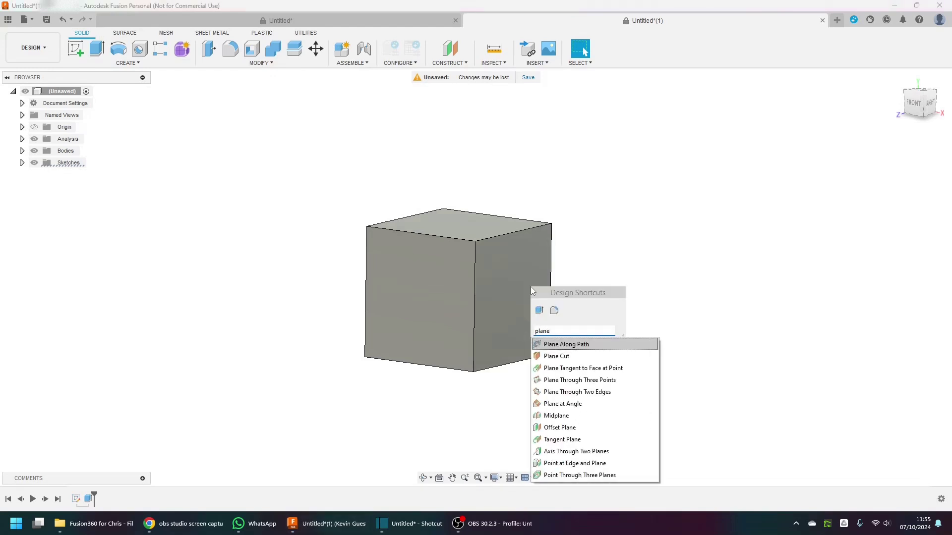
{"action": "left_click", "coordinate": [569, 430]}
{"action": "left_click", "coordinate": [509, 307]}
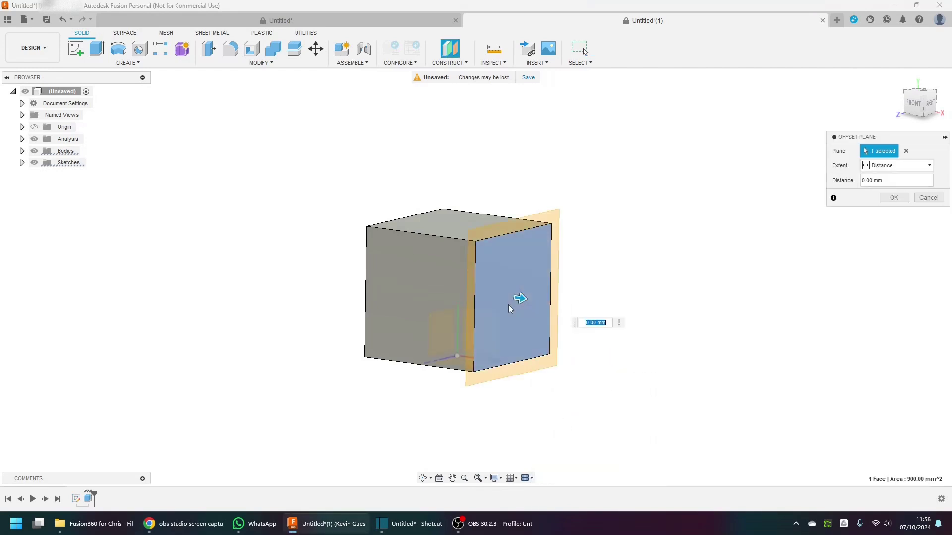
{"action": "left_click_drag", "start_coordinate": [511, 299], "coordinate": [482, 290]}
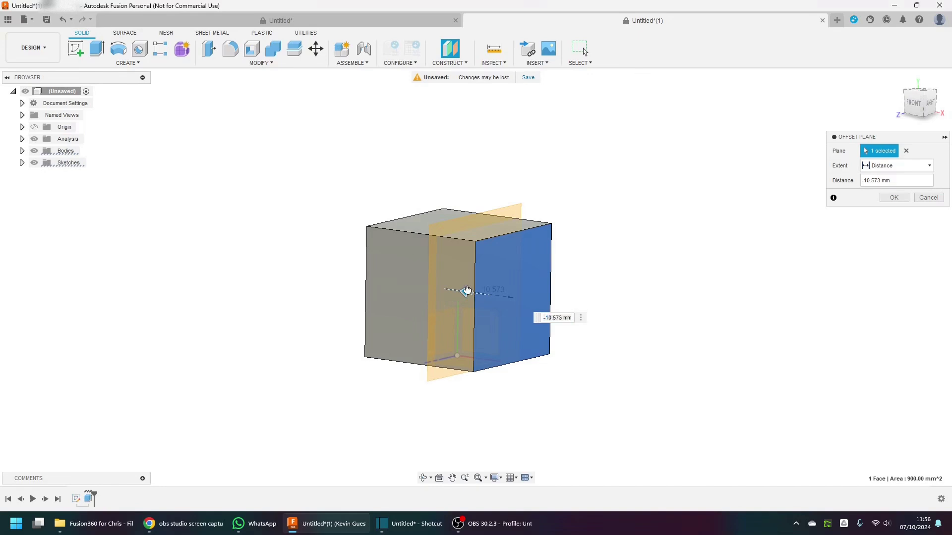
{"action": "left_click_drag", "start_coordinate": [466, 291], "coordinate": [444, 294]}
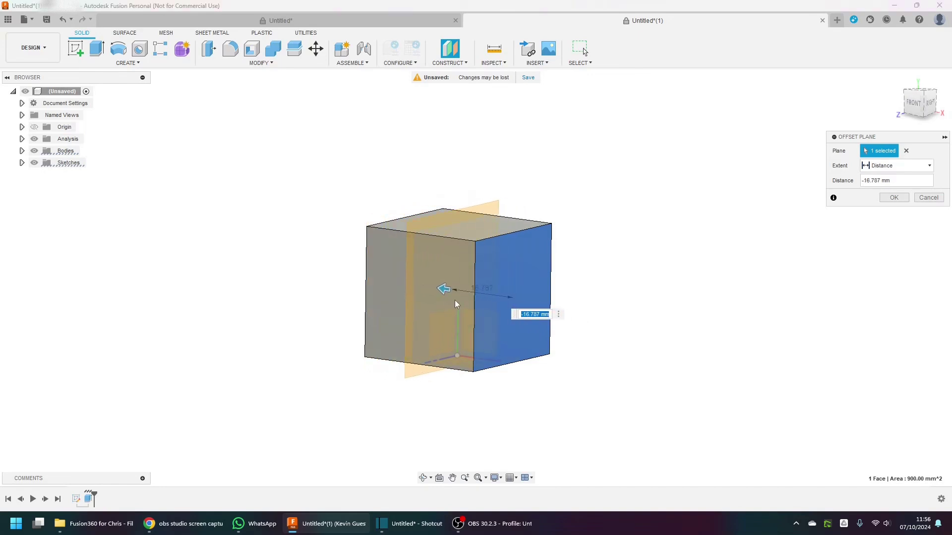
{"action": "type", "text": "-15"}
{"action": "key", "text": "Return"}
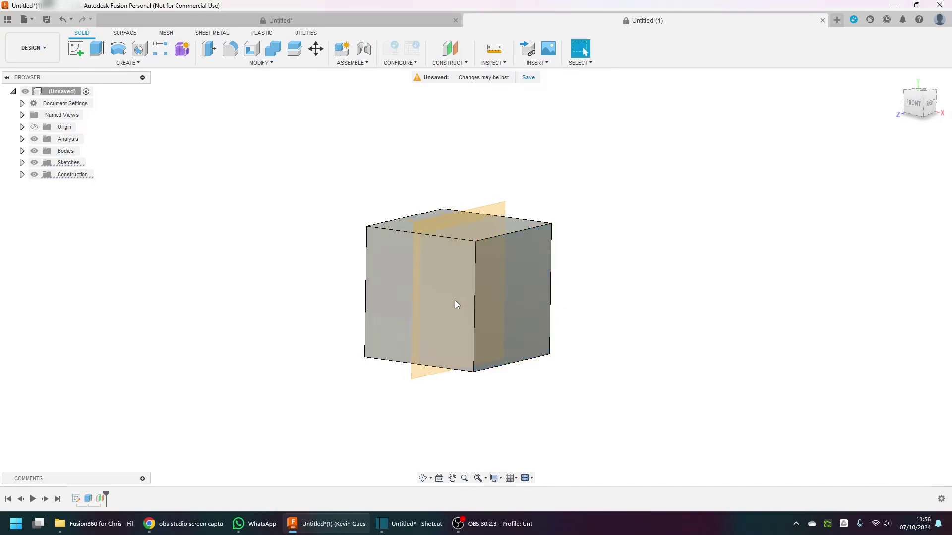
On the offset plane, sketch a 37.802 mm construction line from the top-left corner to the right edge
{"action": "middle_click_drag", "start_coordinate": [593, 310], "coordinate": [568, 280], "text": "shift"}
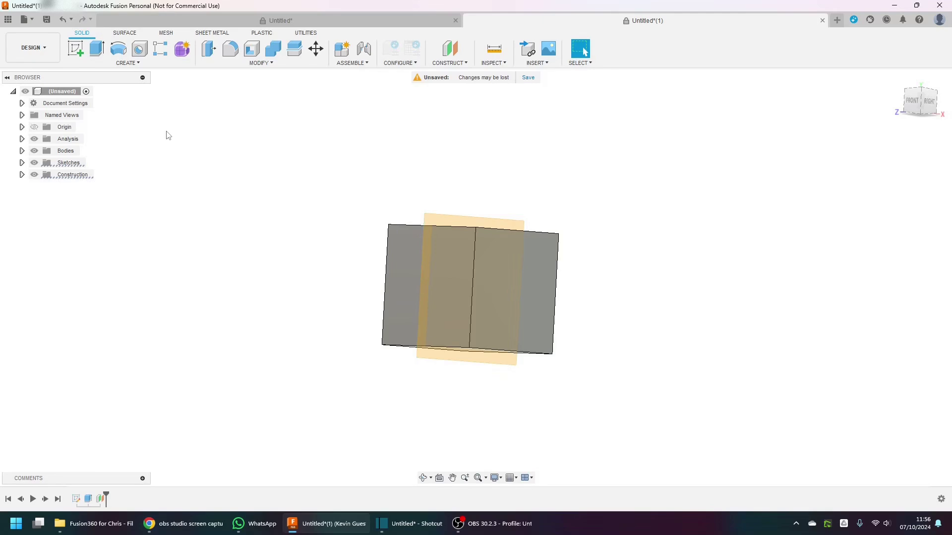
{"action": "left_click", "coordinate": [68, 50]}
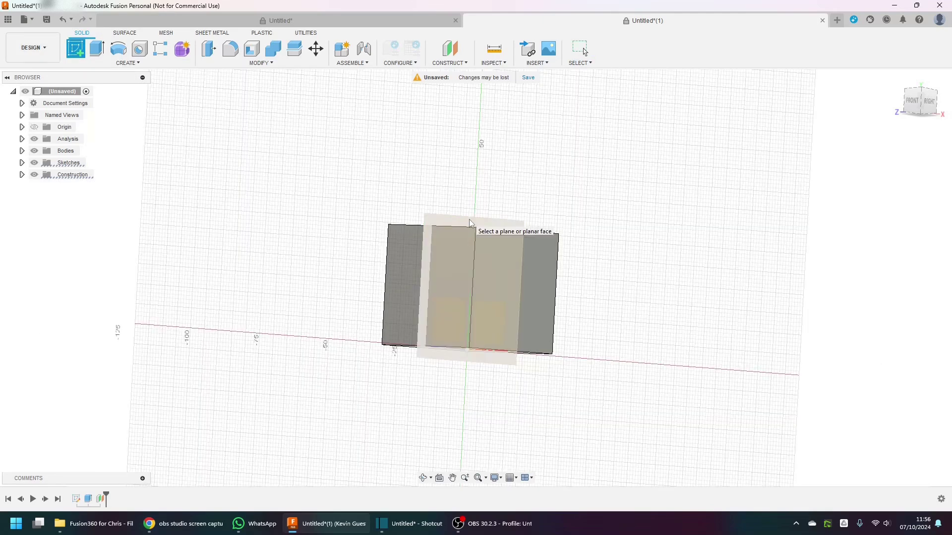
{"action": "left_click", "coordinate": [469, 220]}
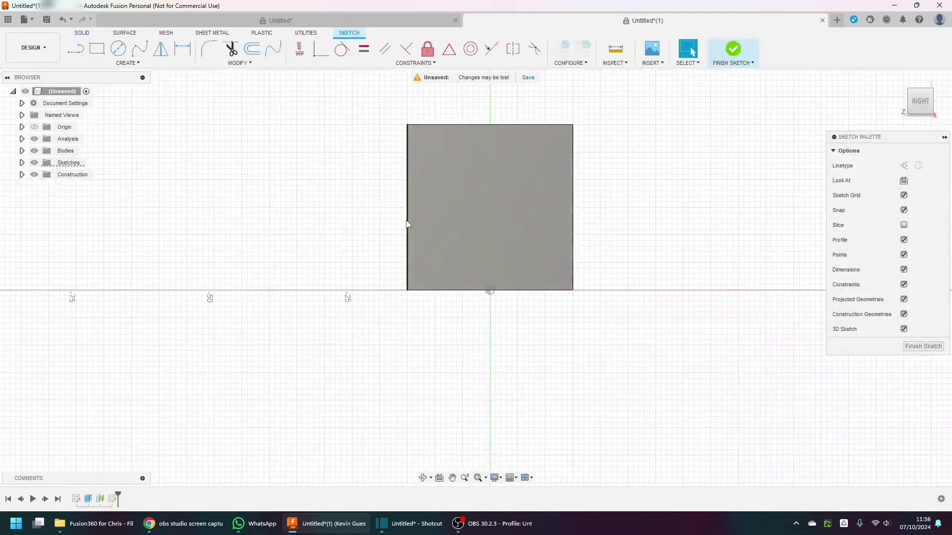
{"action": "left_click", "coordinate": [76, 48]}
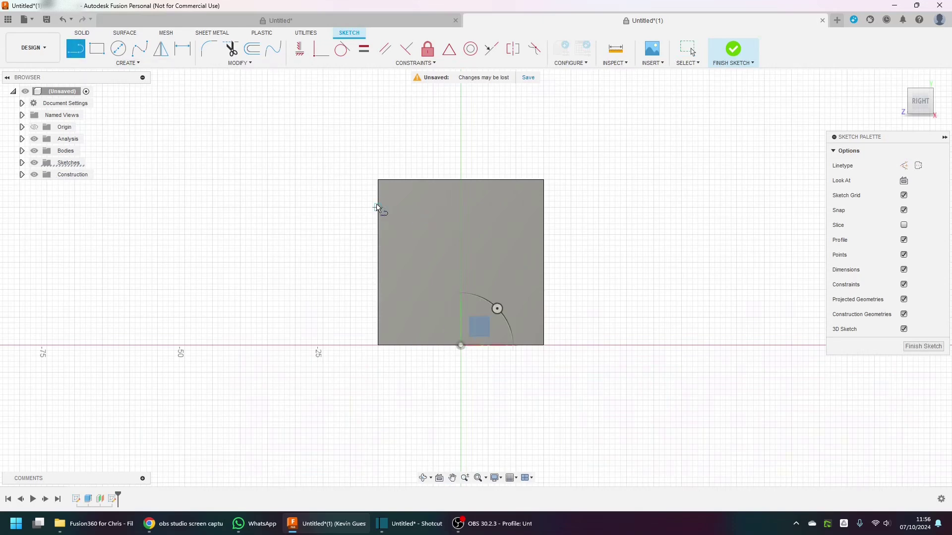
{"action": "left_click", "coordinate": [378, 197]}
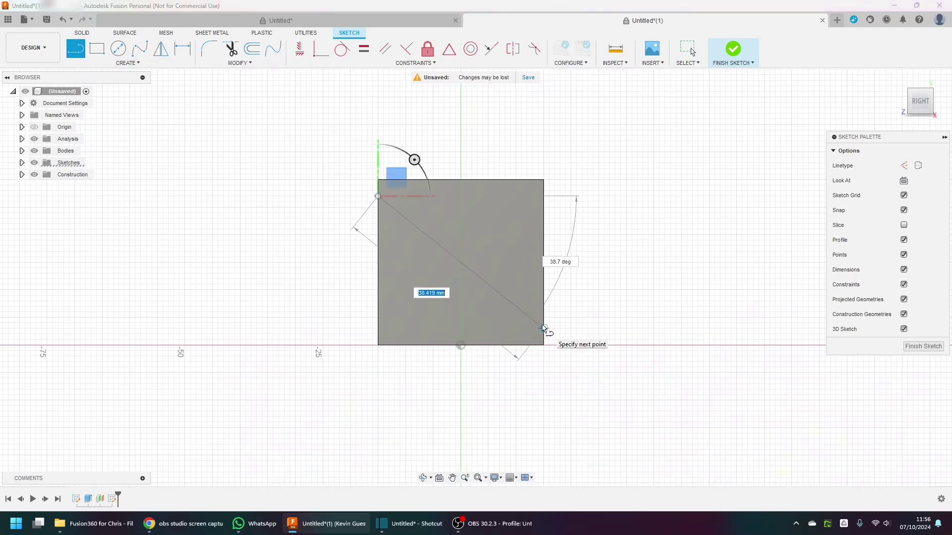
{"action": "left_click", "coordinate": [543, 323]}
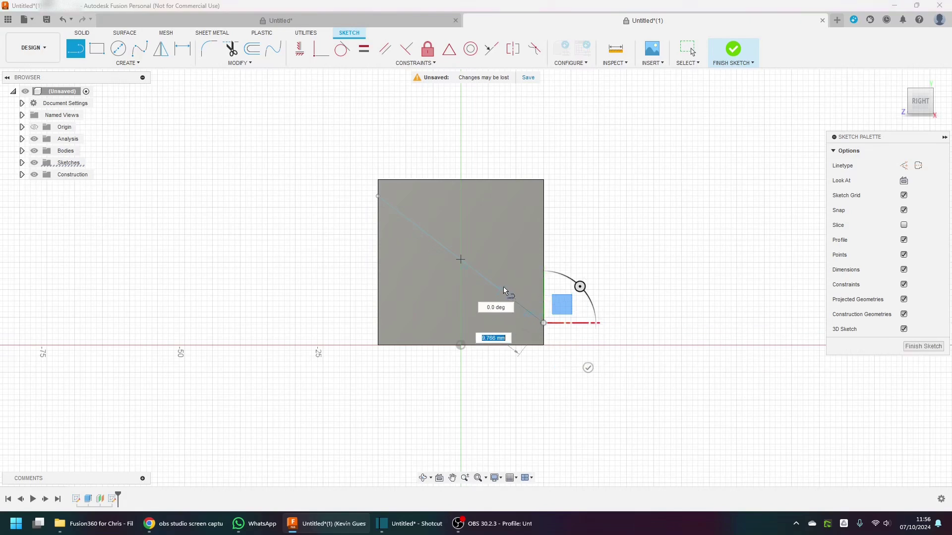
{"action": "key", "text": "Escape"}
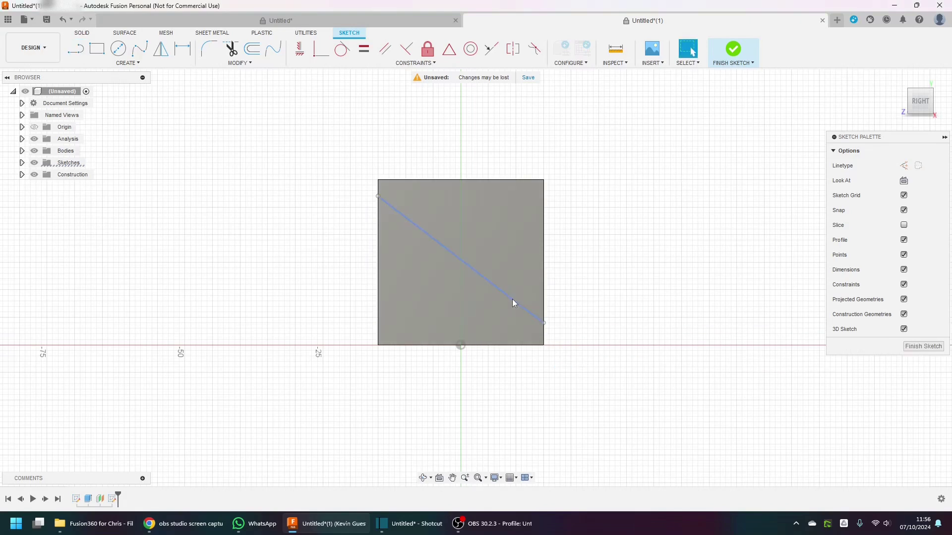
{"action": "left_click", "coordinate": [513, 300]}
{"action": "key", "text": "x"}
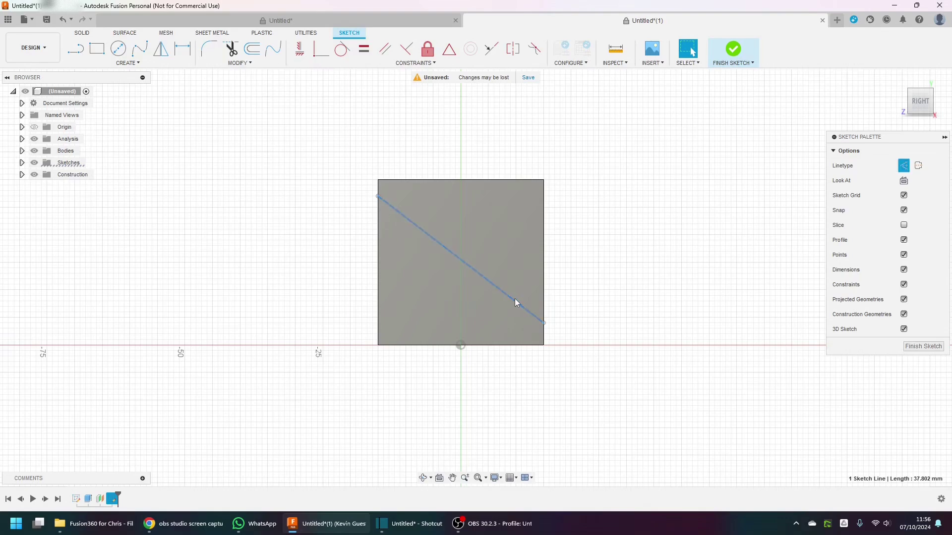
{"action": "middle_click_drag", "start_coordinate": [322, 278], "coordinate": [356, 283], "text": "shift"}
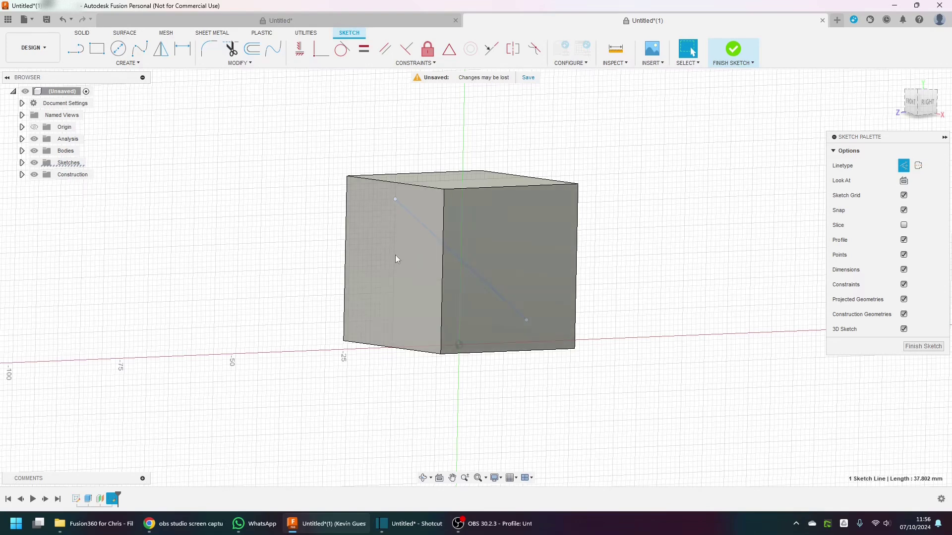
{"action": "left_click", "coordinate": [923, 346]}
{"action": "left_click", "coordinate": [76, 48]}
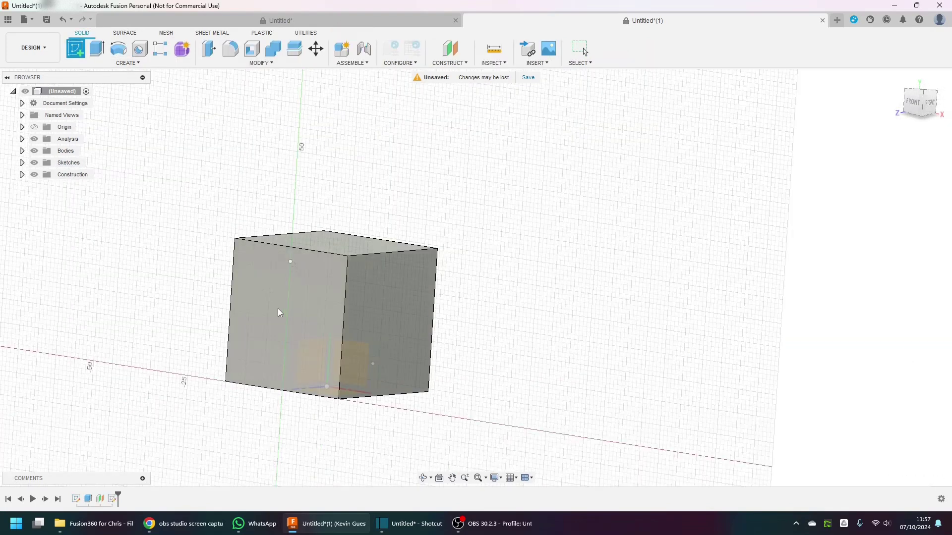
Draw a 4 mm circle near the top edge of a new sketch on the cube's side face
{"action": "left_click", "coordinate": [259, 302]}
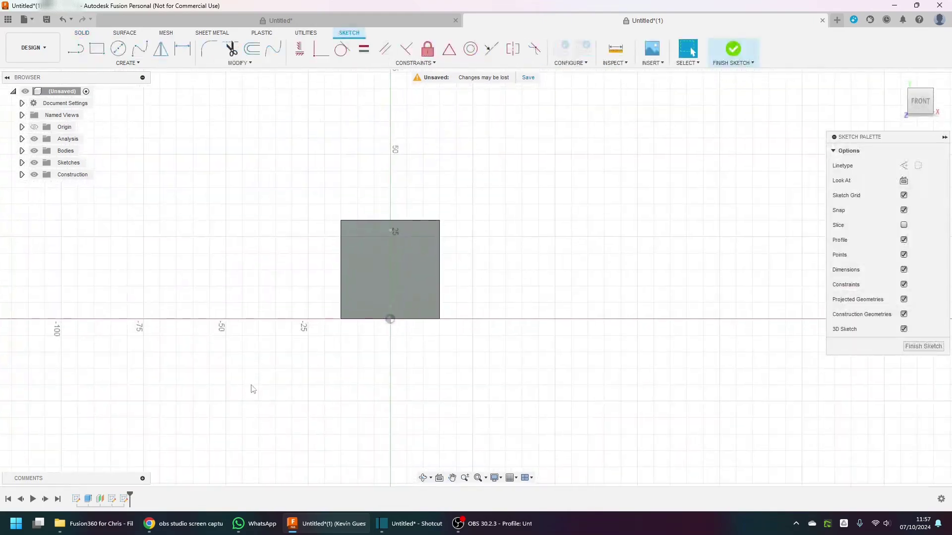
{"action": "key", "text": "c"}
{"action": "scroll", "coordinate": [427, 206], "scroll_direction": "up", "scroll_amount": 5}
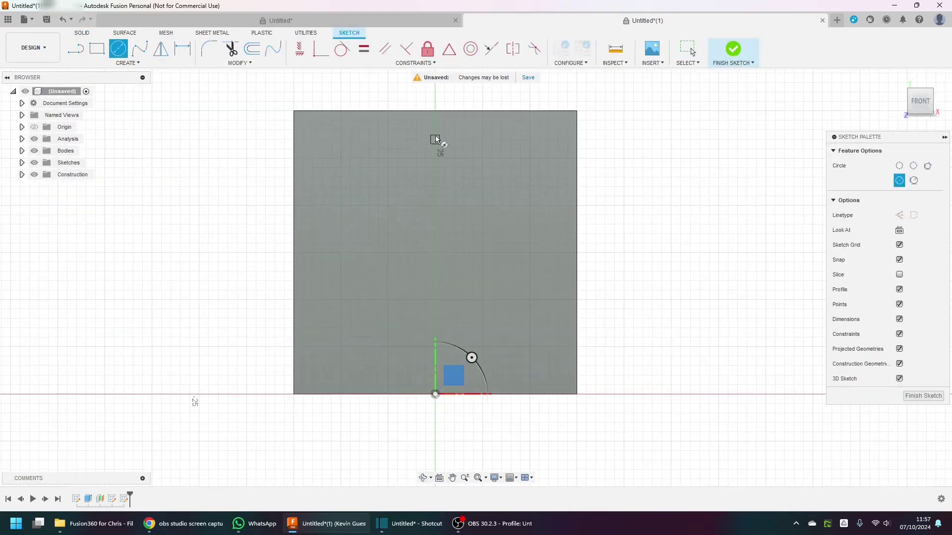
{"action": "left_click", "coordinate": [435, 140]}
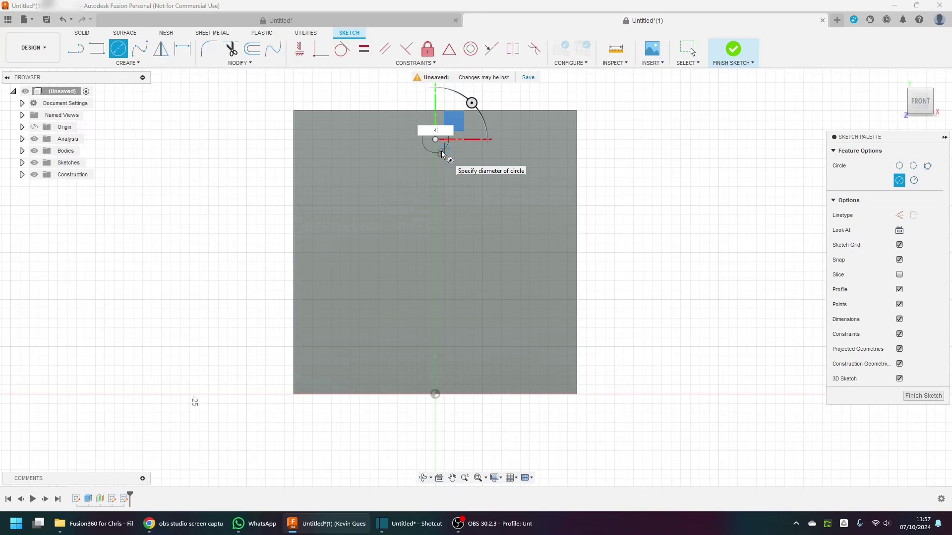
{"action": "type", "text": "4"}
{"action": "key", "text": "Return"}
Orbit to view the block in 3D, finish the sketch, and search for Sweep
{"action": "scroll", "coordinate": [442, 149], "scroll_direction": "down", "scroll_amount": 4}
{"action": "middle_click_drag", "start_coordinate": [462, 165], "coordinate": [452, 203], "text": "shift"}
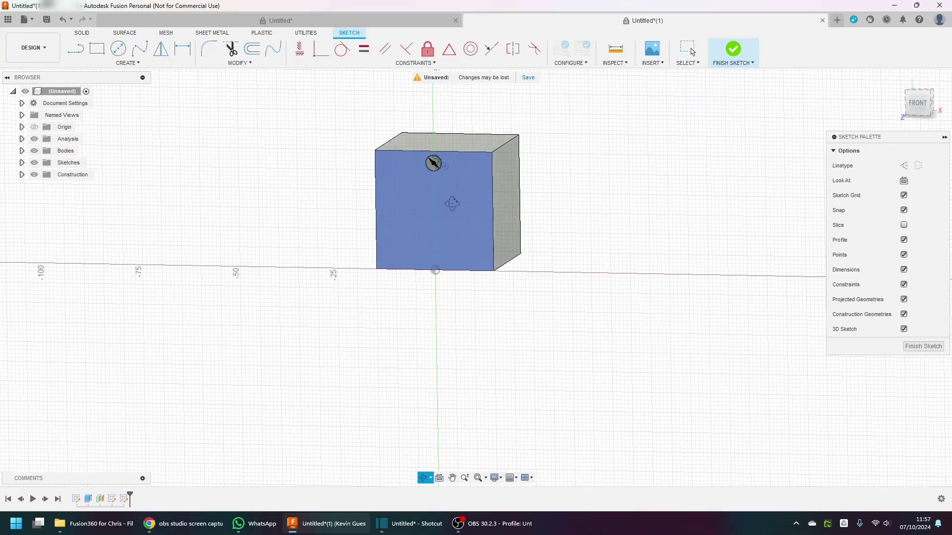
{"action": "middle_click_drag", "start_coordinate": [433, 163], "coordinate": [400, 192], "text": "shift"}
{"action": "scroll", "coordinate": [391, 178], "scroll_direction": "up", "scroll_amount": 5}
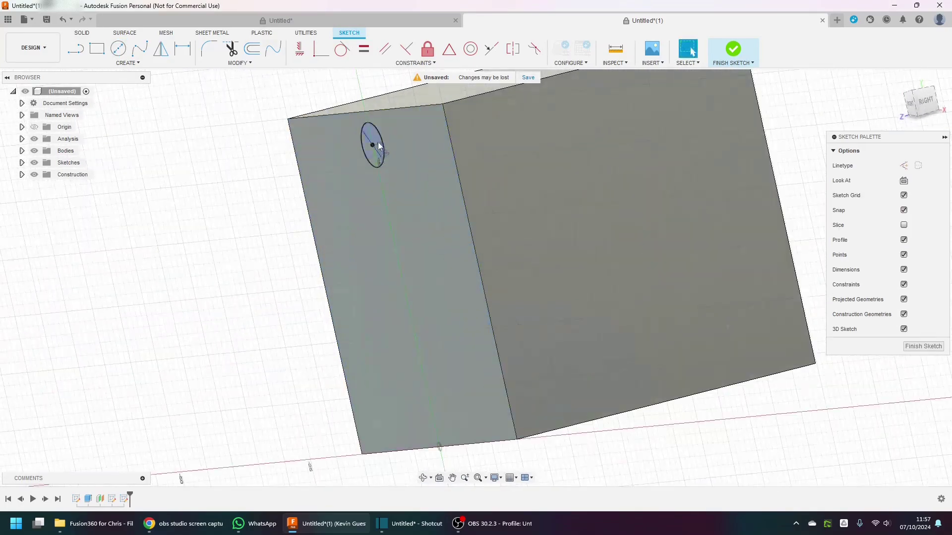
{"action": "left_click", "coordinate": [923, 346]}
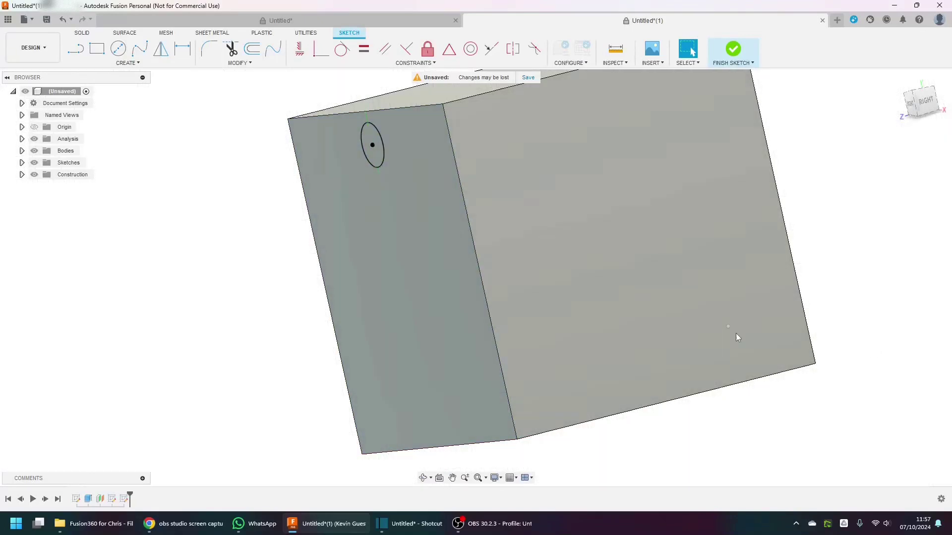
{"action": "type", "text": "s"}
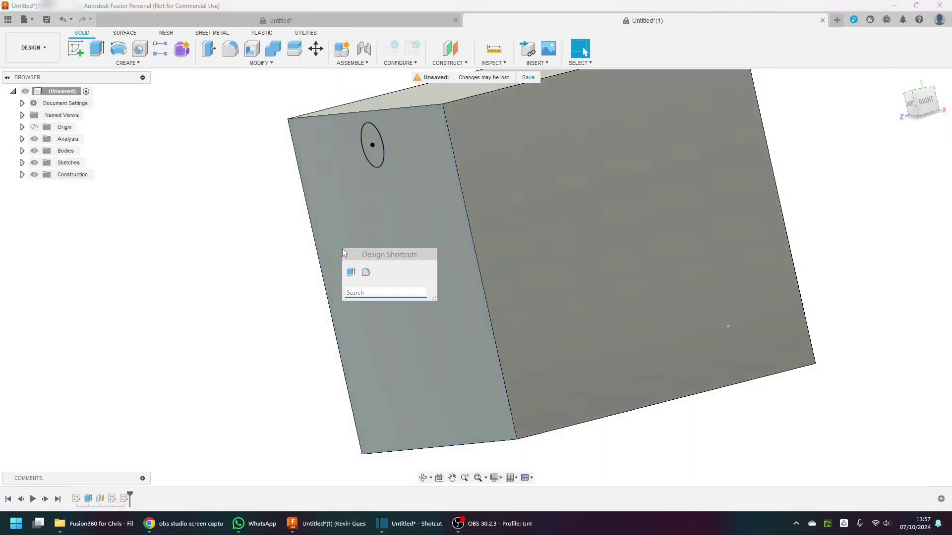
{"action": "type", "text": "sw"}
Sweep the 4 mm circle along the straight line as a cut and inspect the new hole
{"action": "left_click", "coordinate": [362, 305]}
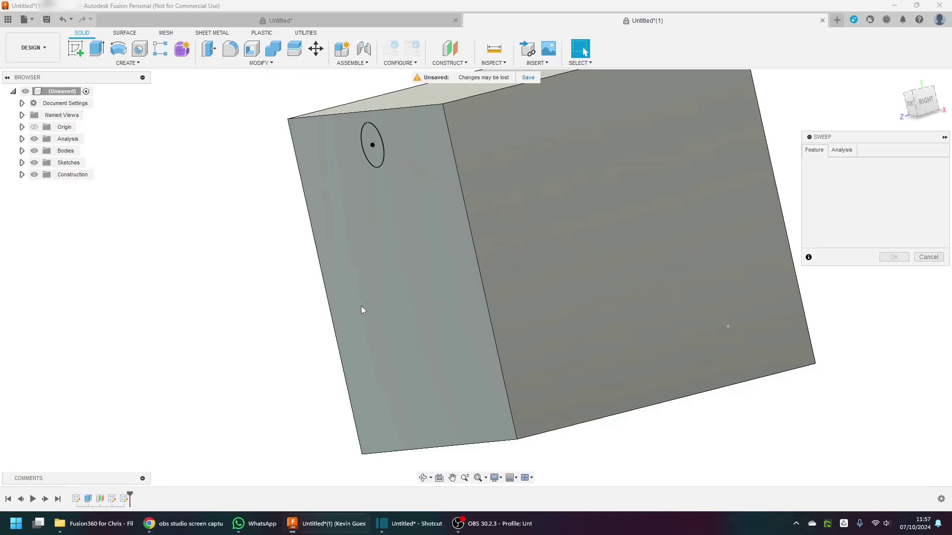
{"action": "left_click", "coordinate": [375, 139]}
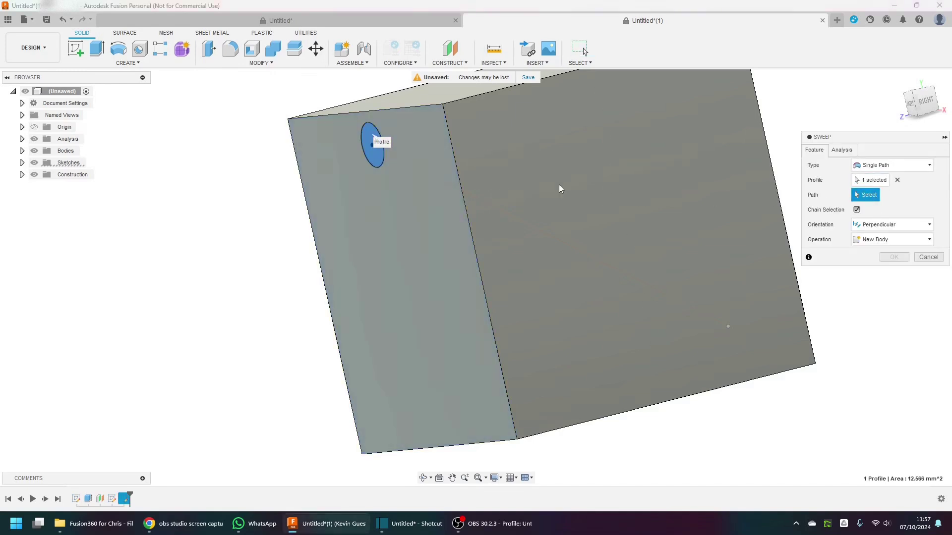
{"action": "left_click", "coordinate": [435, 180]}
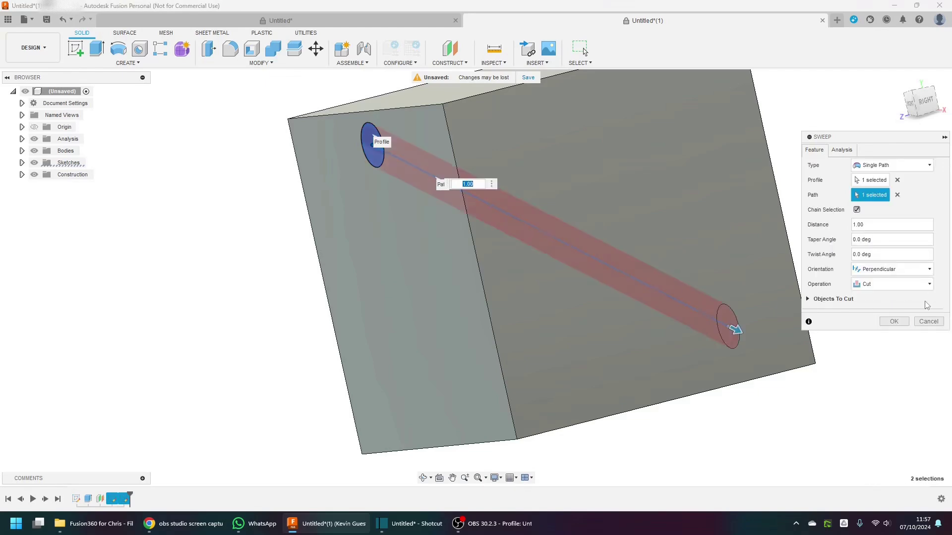
{"action": "left_click", "coordinate": [894, 321]}
{"action": "middle_click_drag", "start_coordinate": [825, 417], "coordinate": [631, 344], "text": "shift"}
{"action": "scroll", "coordinate": [346, 301], "scroll_direction": "down", "scroll_amount": 2}
{"action": "scroll", "coordinate": [346, 302], "scroll_direction": "down", "scroll_amount": 1}
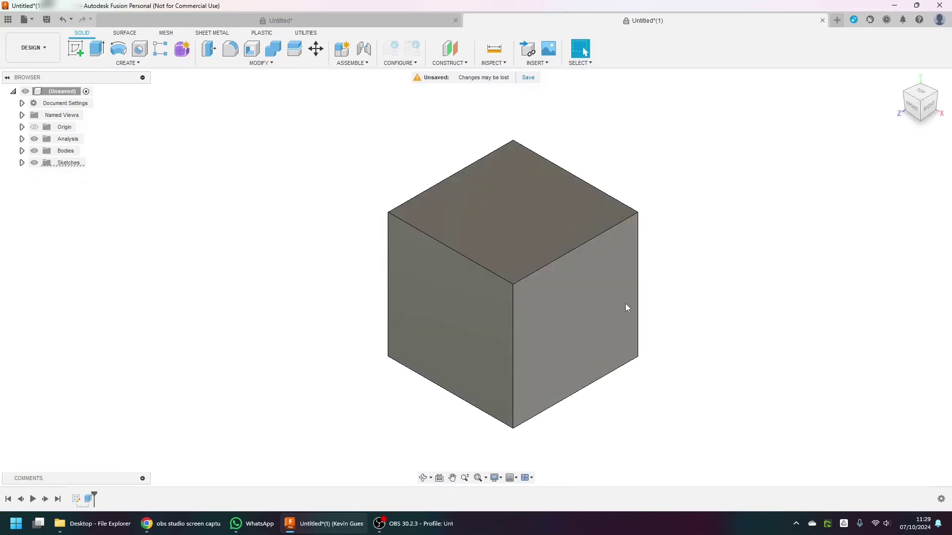
Stop panning, orbit the cube so its right side faces the view, and zoom out
{"action": "scroll", "coordinate": [626, 304], "scroll_direction": "down", "scroll_amount": 1}
{"action": "middle_click_drag", "start_coordinate": [615, 315], "coordinate": [593, 296]}
{"action": "key", "text": "Escape"}
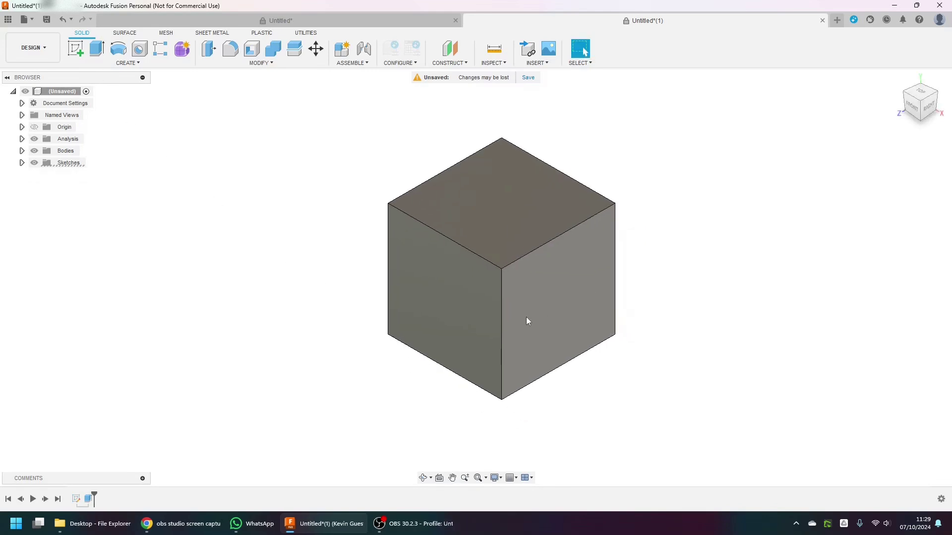
{"action": "middle_click_drag", "start_coordinate": [531, 310], "coordinate": [464, 252], "text": "shift"}
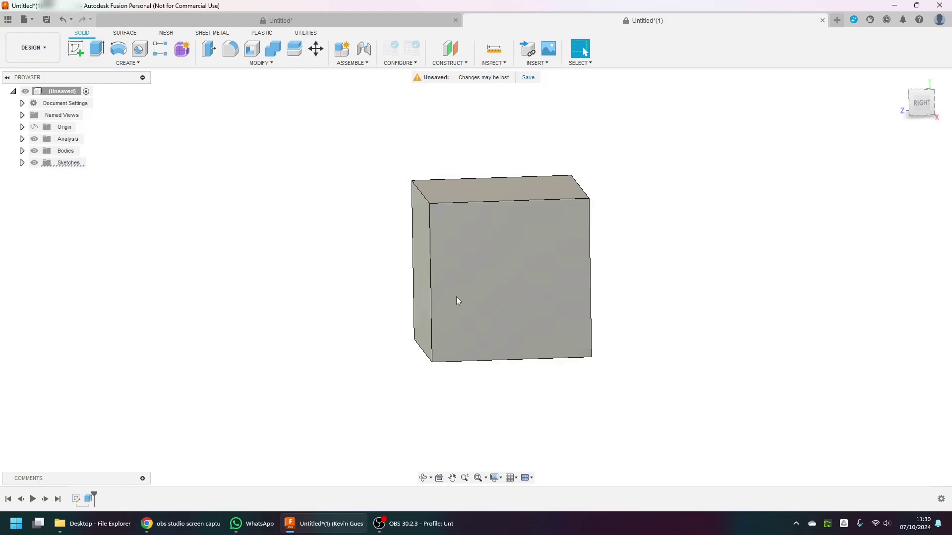
{"action": "scroll", "coordinate": [456, 296], "scroll_direction": "down", "scroll_amount": 3}
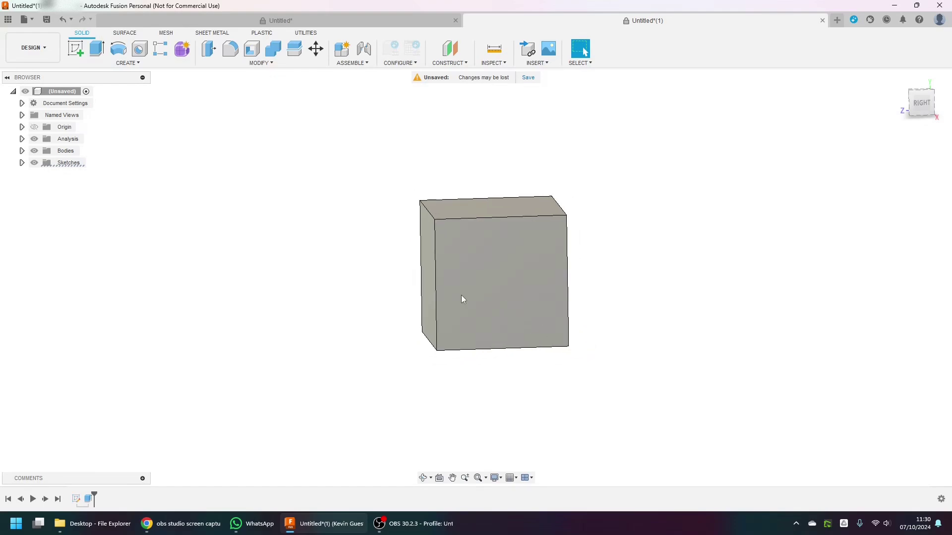
Create a new sketch on the cube's facing side face
{"action": "left_click", "coordinate": [73, 52]}
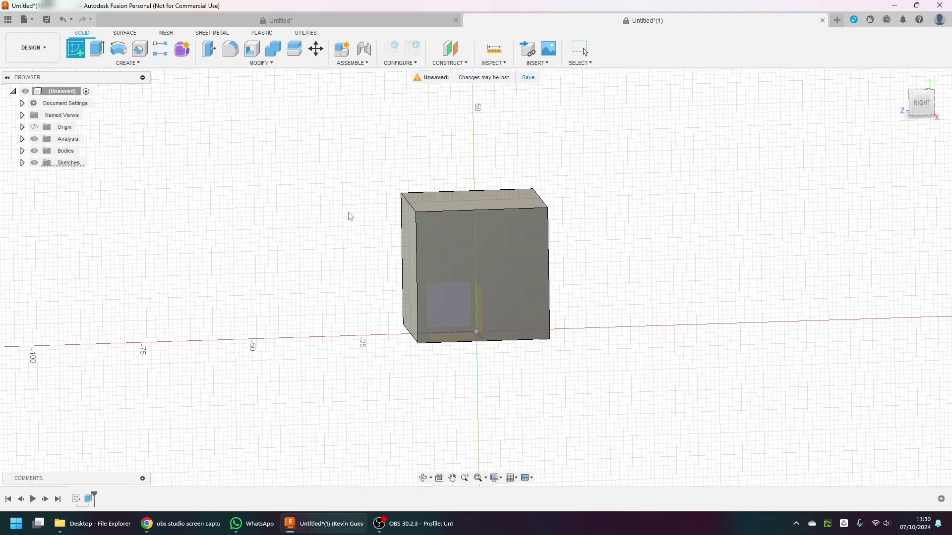
{"action": "left_click", "coordinate": [496, 263]}
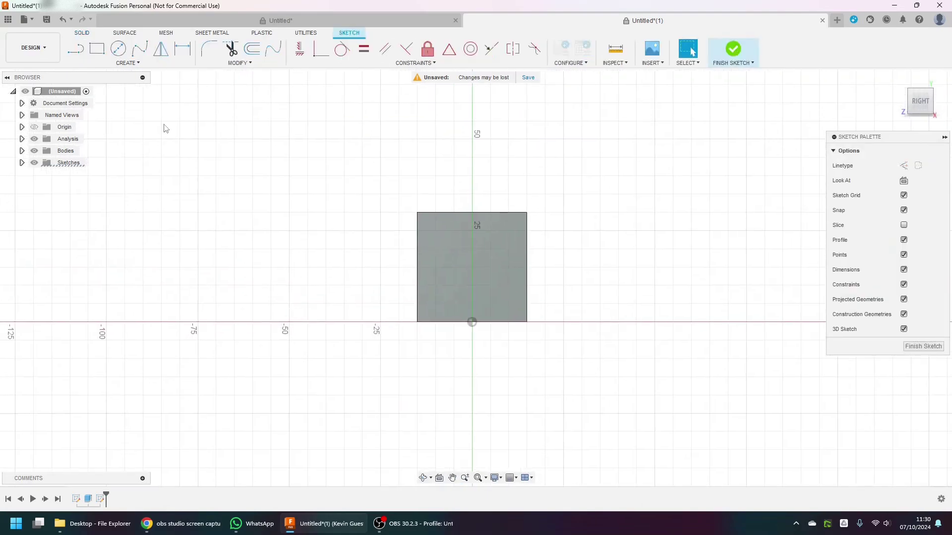
{"action": "left_click", "coordinate": [139, 49]}
{"action": "scroll", "coordinate": [428, 237], "scroll_direction": "up", "scroll_amount": 3}
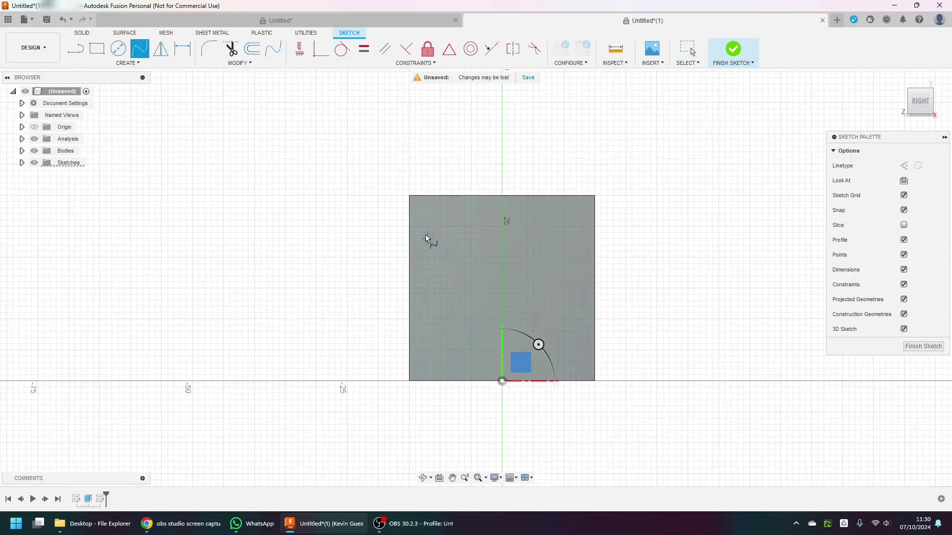
{"action": "scroll", "coordinate": [427, 238], "scroll_direction": "up", "scroll_amount": 2}
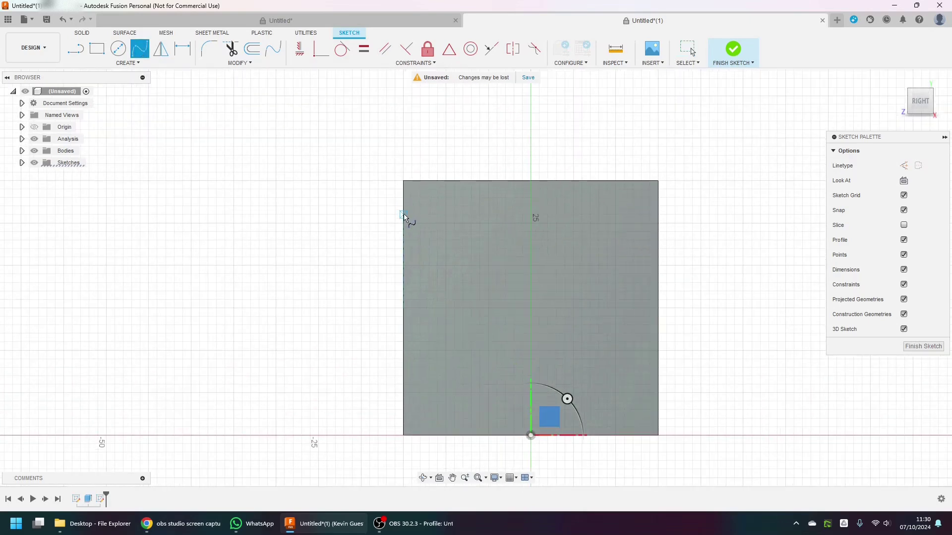
Draw a fit-point spline from the top-left corner curving down to the right edge
{"action": "left_click", "coordinate": [404, 214]}
{"action": "left_click", "coordinate": [429, 214]}
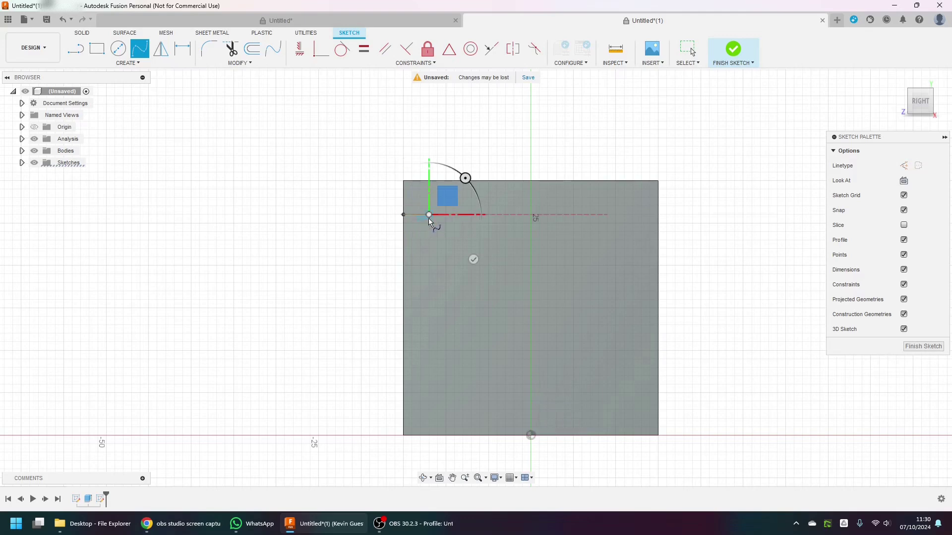
{"action": "left_click", "coordinate": [446, 248]}
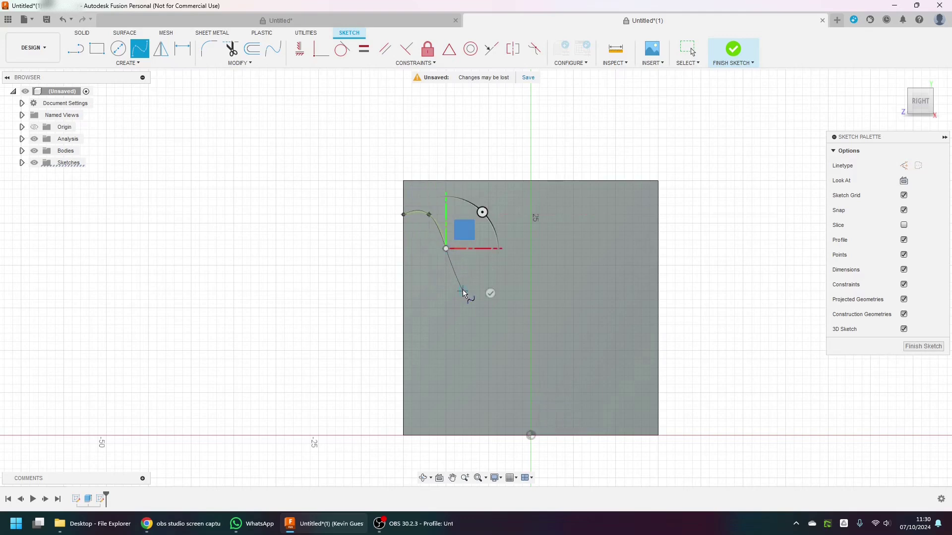
{"action": "left_click", "coordinate": [462, 291]}
{"action": "left_click", "coordinate": [463, 349]}
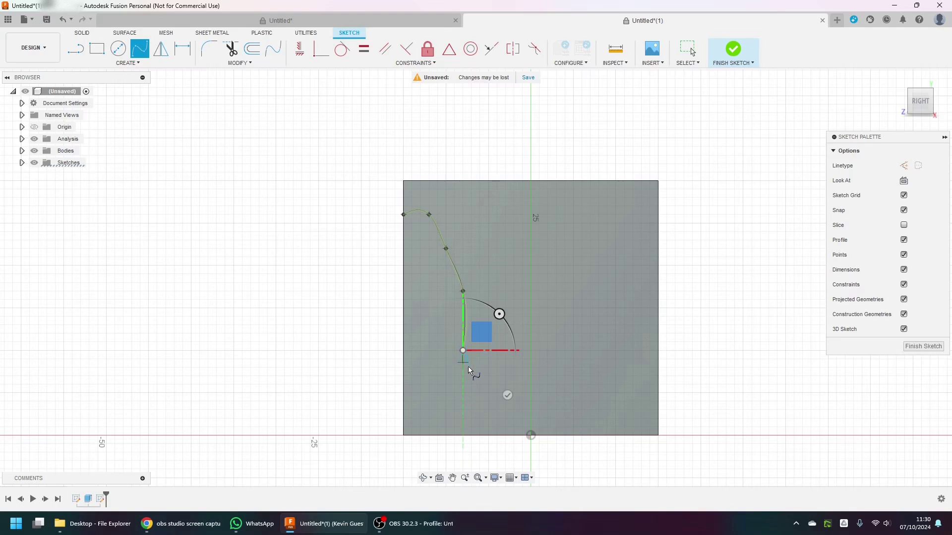
{"action": "left_click", "coordinate": [480, 393]}
{"action": "left_click", "coordinate": [522, 410]}
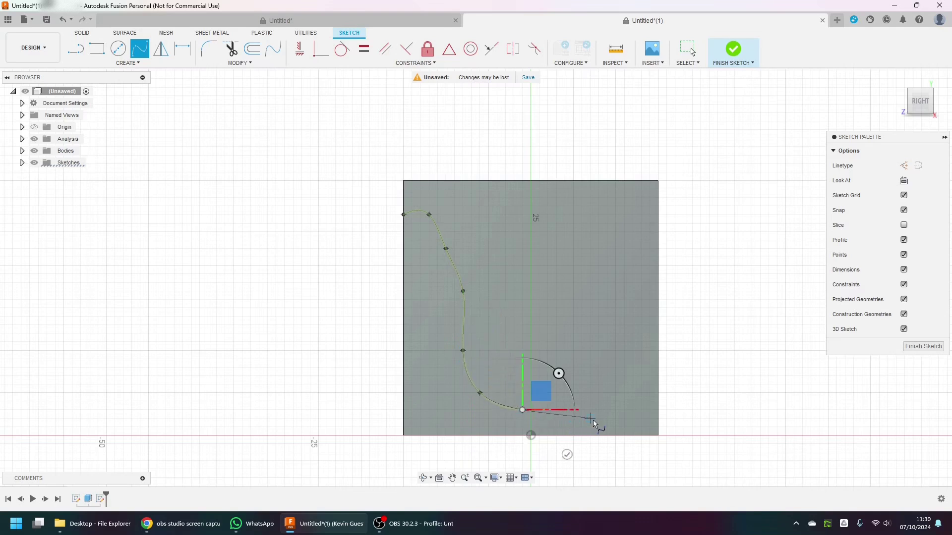
{"action": "left_click", "coordinate": [590, 418]}
{"action": "left_click", "coordinate": [648, 417]}
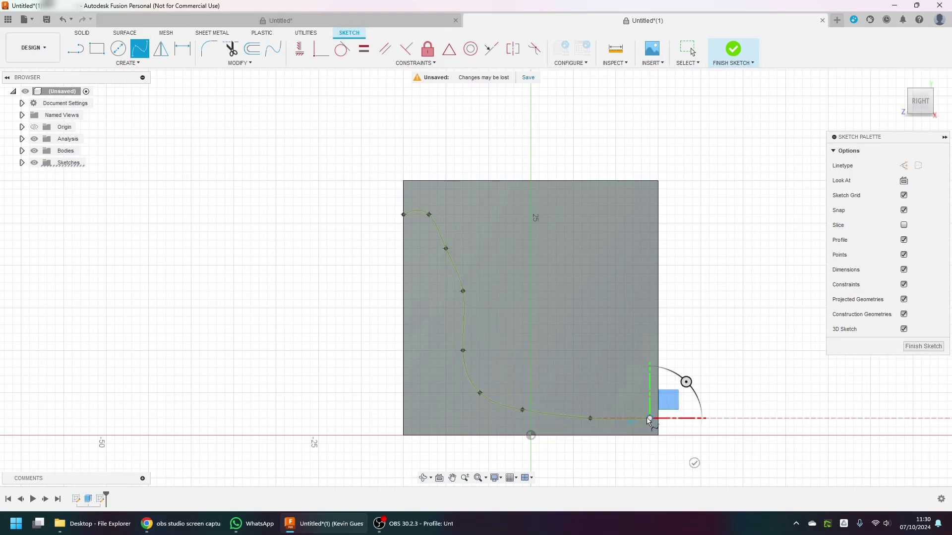
{"action": "left_click", "coordinate": [657, 410]}
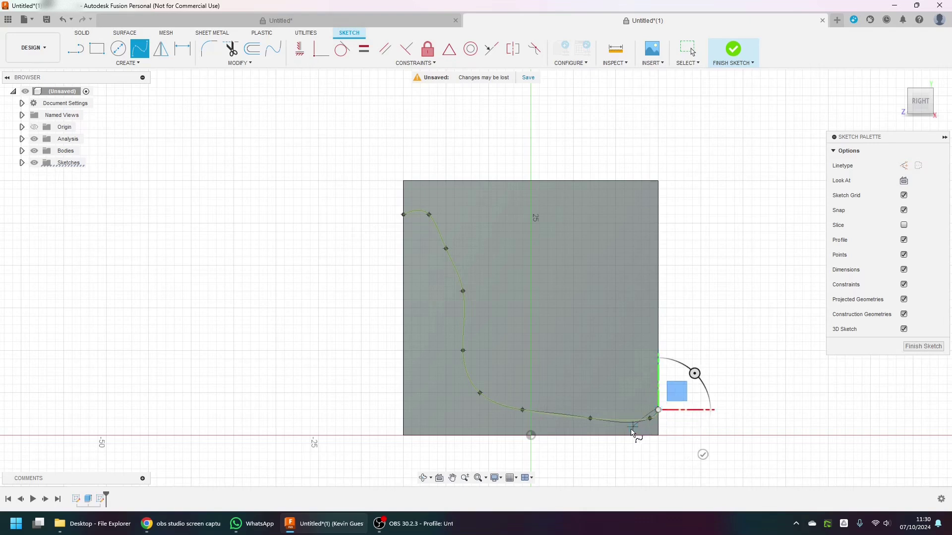
{"action": "left_click", "coordinate": [703, 454]}
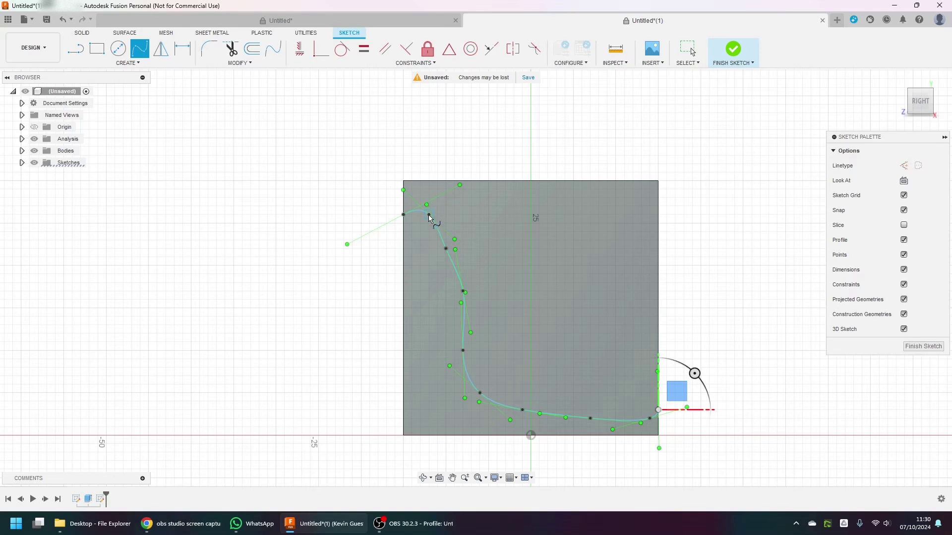
{"action": "key", "text": "Escape"}
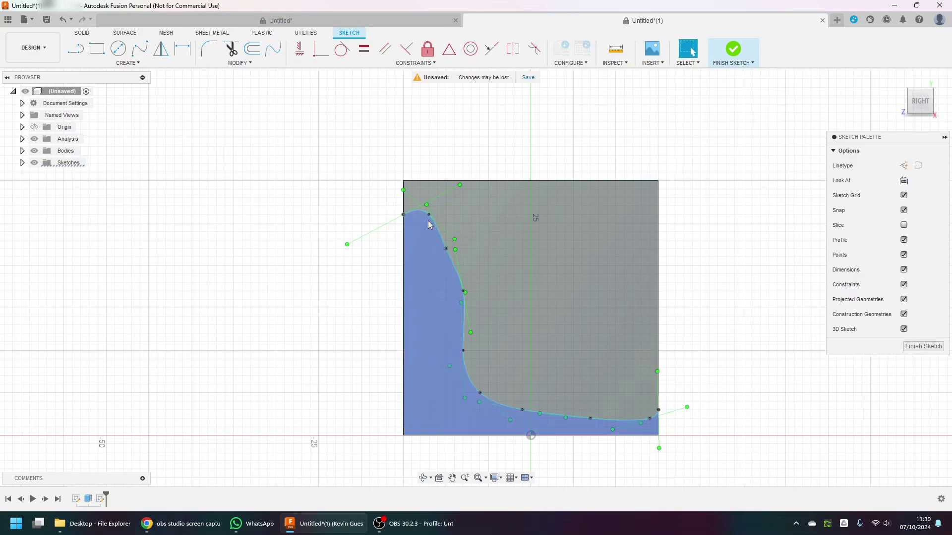
Drag the spline's fit points to smooth the lower bend and reshape its right end
{"action": "left_click", "coordinate": [430, 223]}
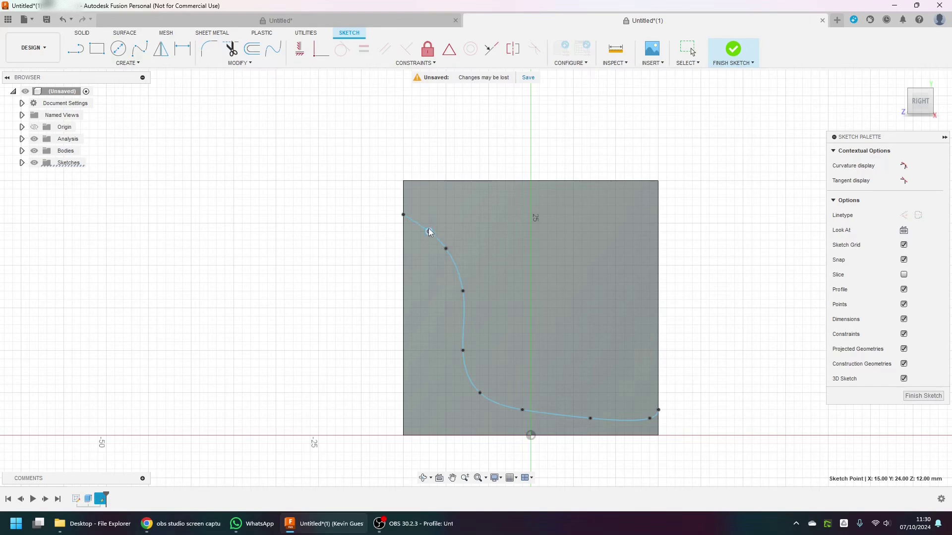
{"action": "left_click", "coordinate": [481, 394]}
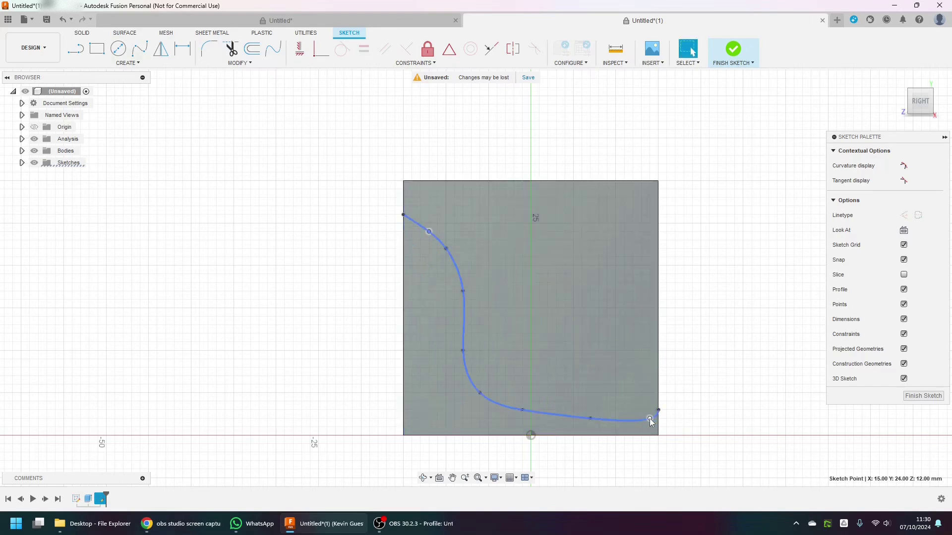
{"action": "left_click_drag", "start_coordinate": [650, 419], "coordinate": [592, 412]}
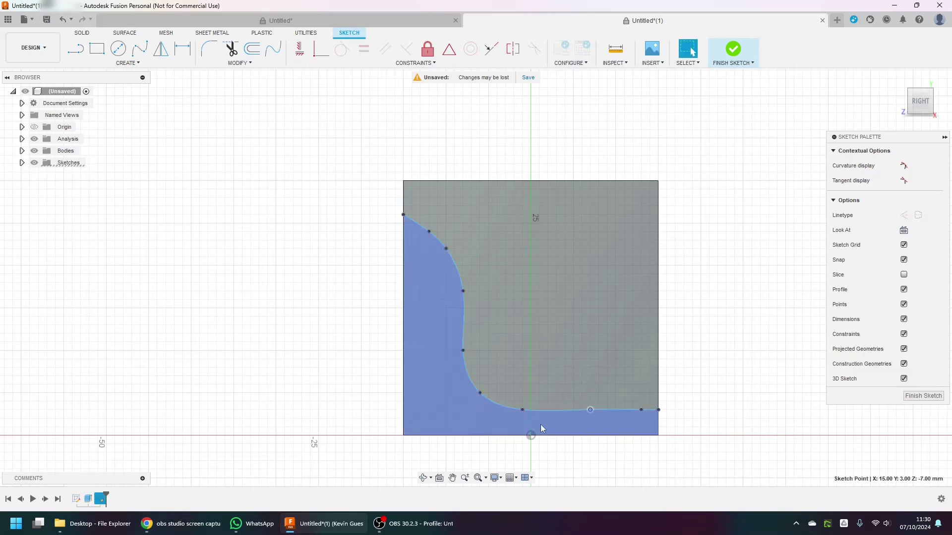
{"action": "left_click_drag", "start_coordinate": [480, 392], "coordinate": [485, 387]}
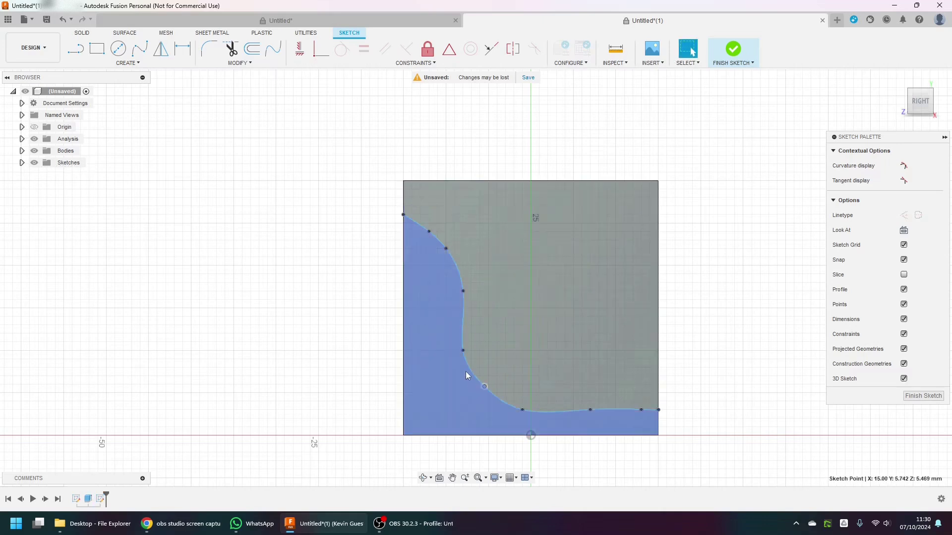
{"action": "left_click_drag", "start_coordinate": [463, 350], "coordinate": [471, 351]}
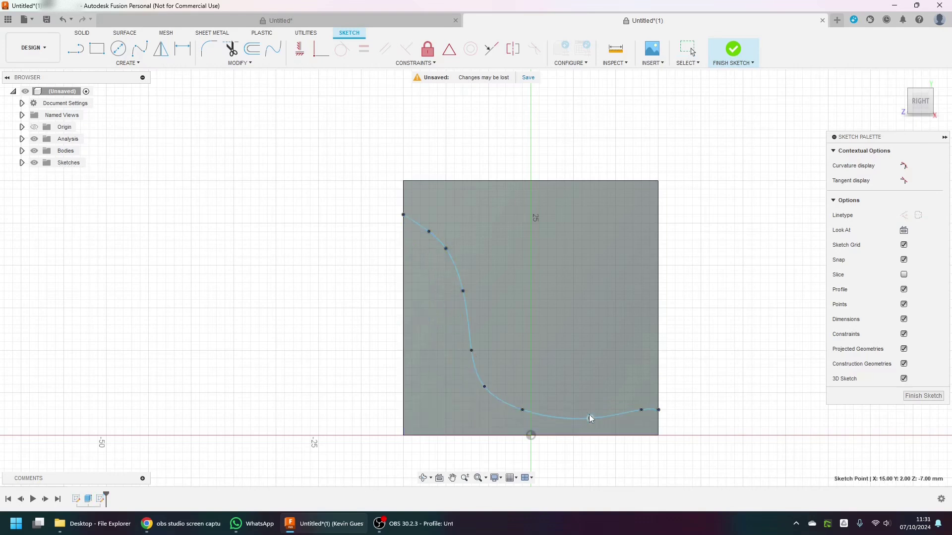
{"action": "left_click_drag", "start_coordinate": [590, 411], "coordinate": [590, 419]}
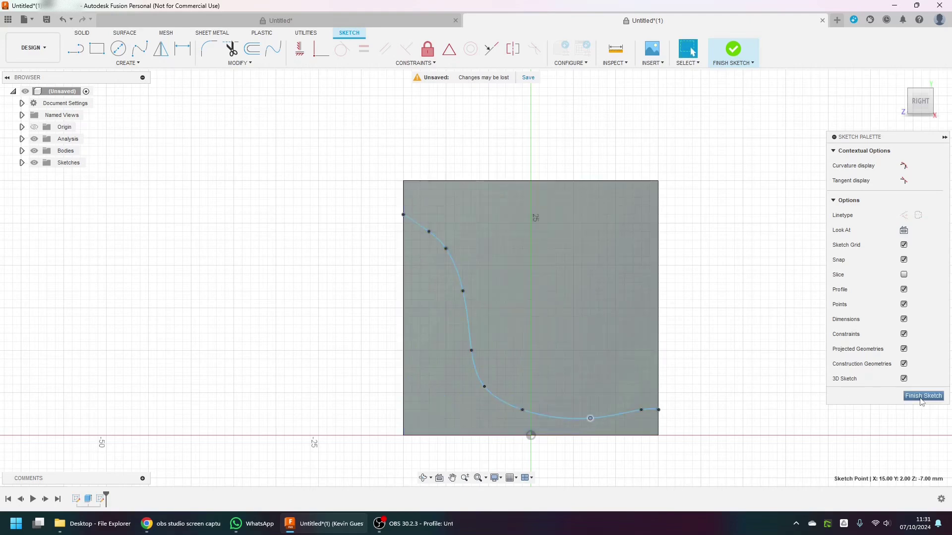
Finish the spline sketch, then create and finish an accidental extra sketch
{"action": "left_click", "coordinate": [921, 397]}
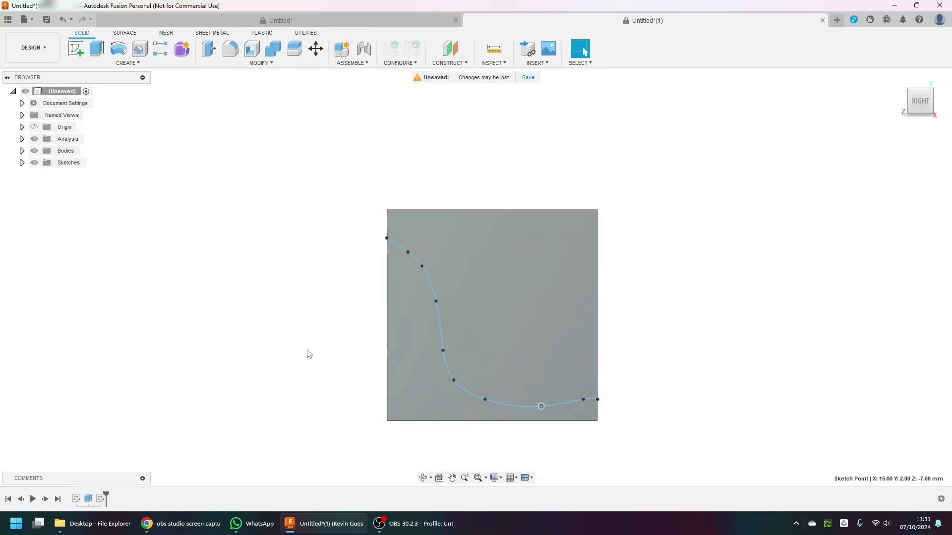
{"action": "left_click", "coordinate": [75, 48]}
{"action": "left_click", "coordinate": [334, 299]}
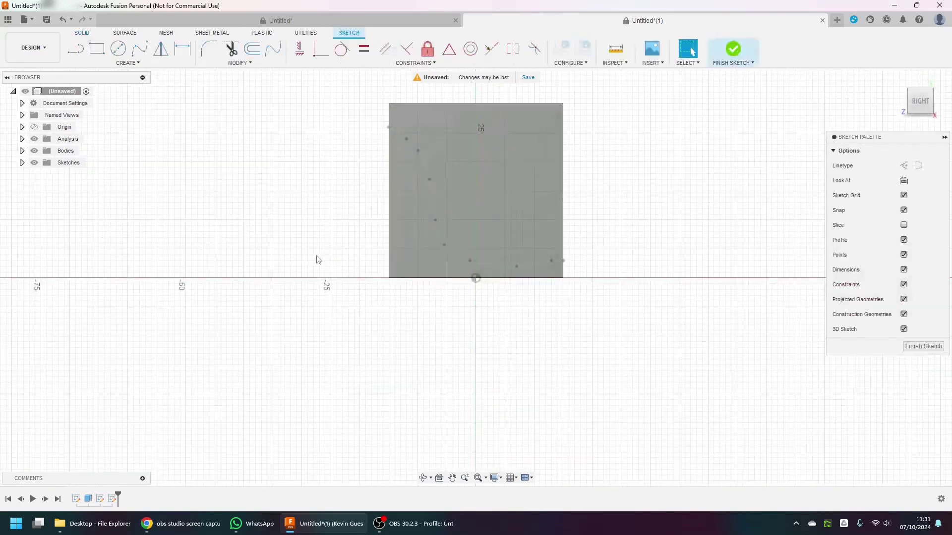
{"action": "left_click", "coordinate": [923, 346]}
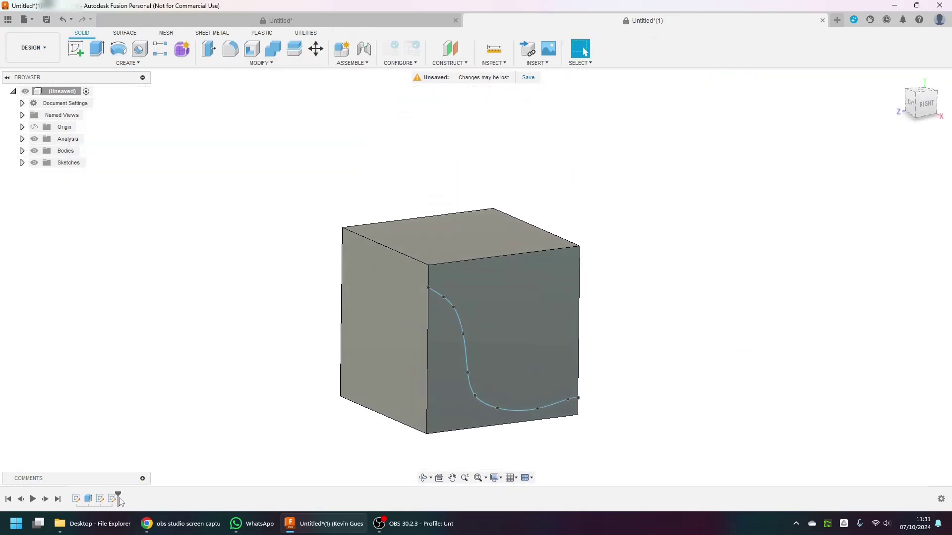
Delete the stray sketch from the timeline and start a new sketch on the front face
{"action": "right_click", "coordinate": [112, 499]}
{"action": "left_click", "coordinate": [143, 427]}
{"action": "left_click", "coordinate": [76, 50]}
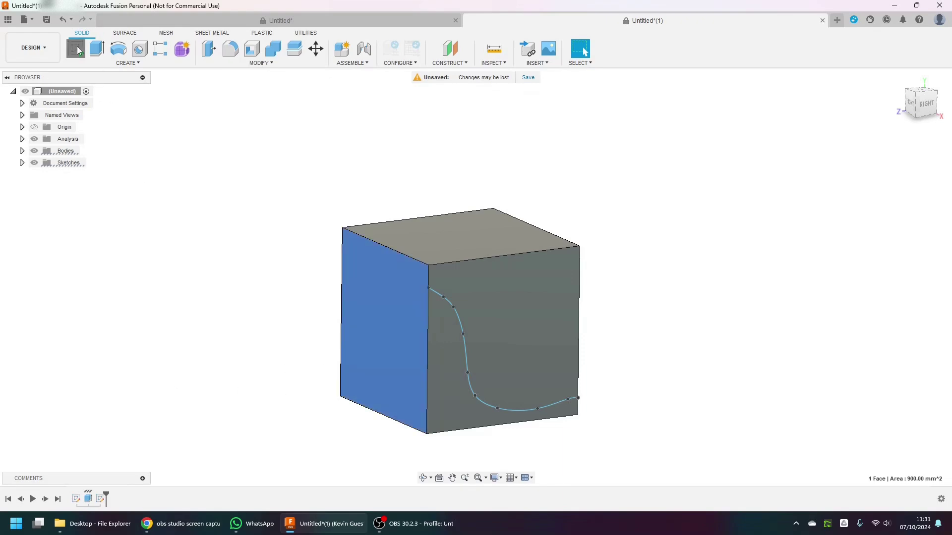
{"action": "middle_click_drag", "start_coordinate": [480, 242], "coordinate": [378, 240], "text": "shift"}
Draw a 4 mm diameter circle centred on the cube corner where the spline starts, then finish
{"action": "key", "text": "c"}
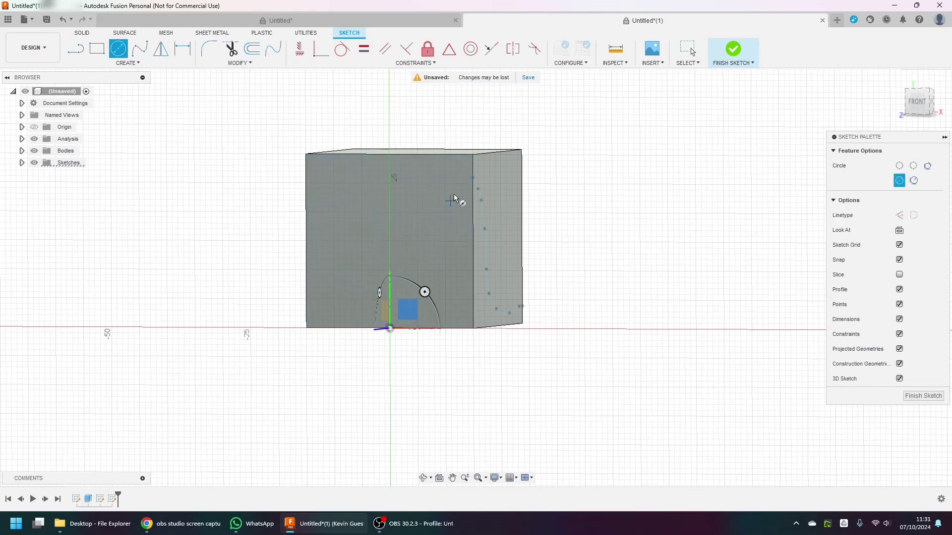
{"action": "left_click", "coordinate": [472, 177]}
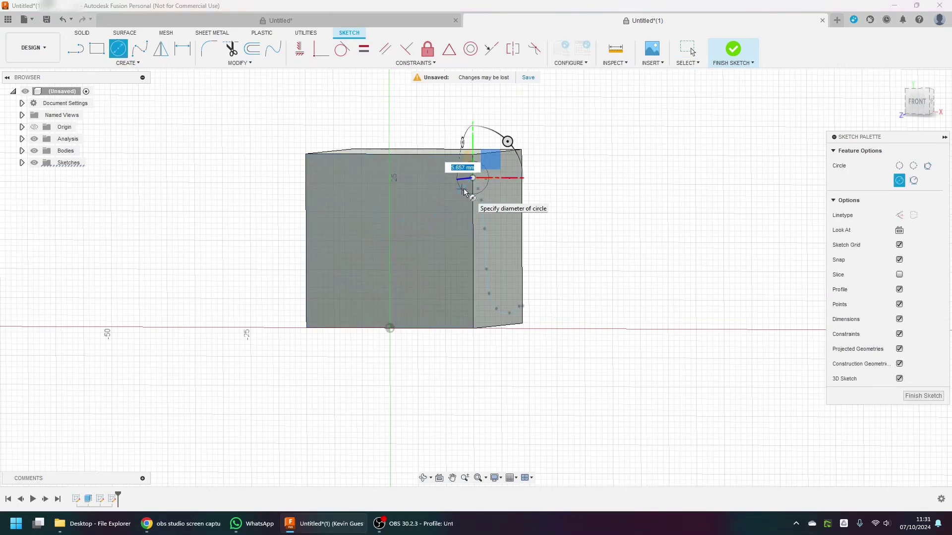
{"action": "type", "text": "4"}
{"action": "key", "text": "Return"}
{"action": "key", "text": "Escape"}
{"action": "scroll", "coordinate": [506, 230], "scroll_direction": "up", "scroll_amount": 2}
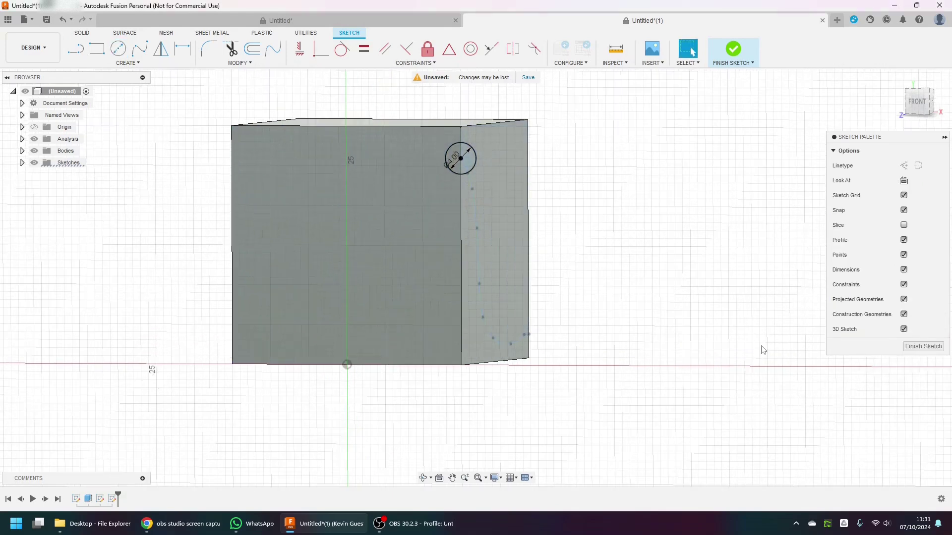
{"action": "left_click", "coordinate": [923, 346]}
{"action": "scroll", "coordinate": [544, 220], "scroll_direction": "up", "scroll_amount": 2}
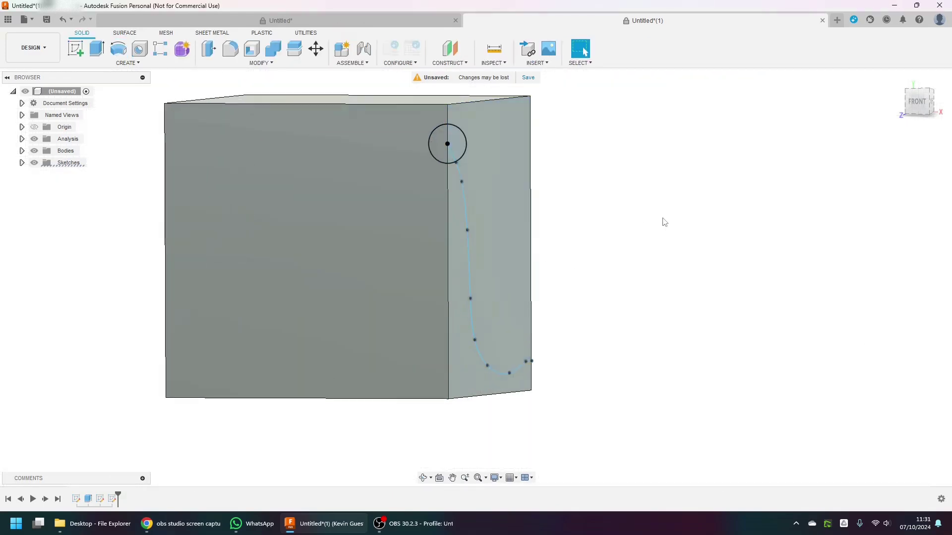
Sweep-cut the 4 mm circle along the S-shaped spline and view the curved groove
{"action": "type", "text": "sswe"}
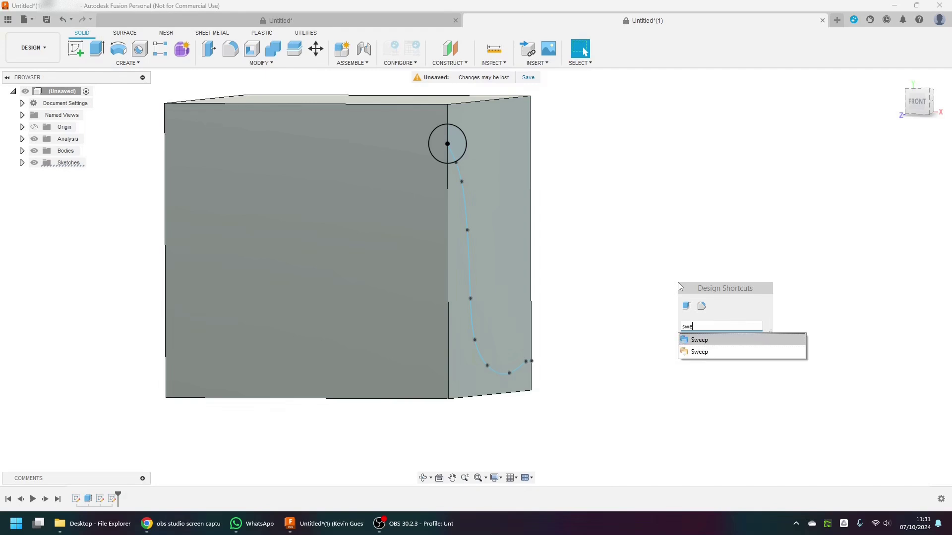
{"action": "left_click", "coordinate": [705, 341]}
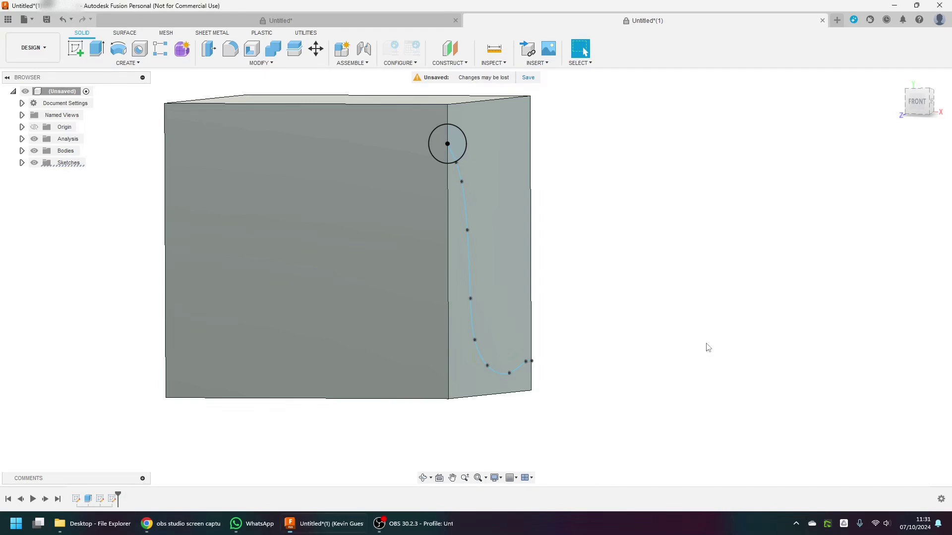
{"action": "left_click", "coordinate": [442, 143]}
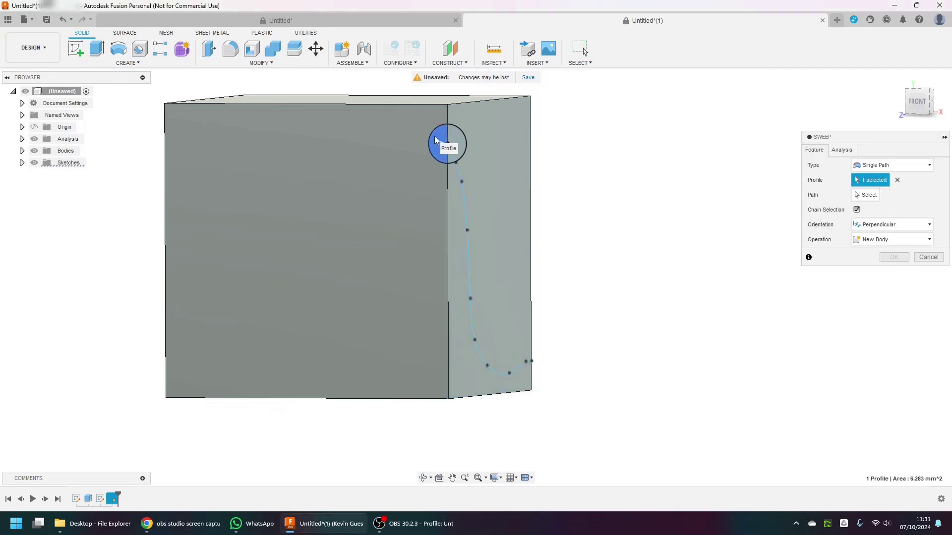
{"action": "left_click", "coordinate": [469, 219]}
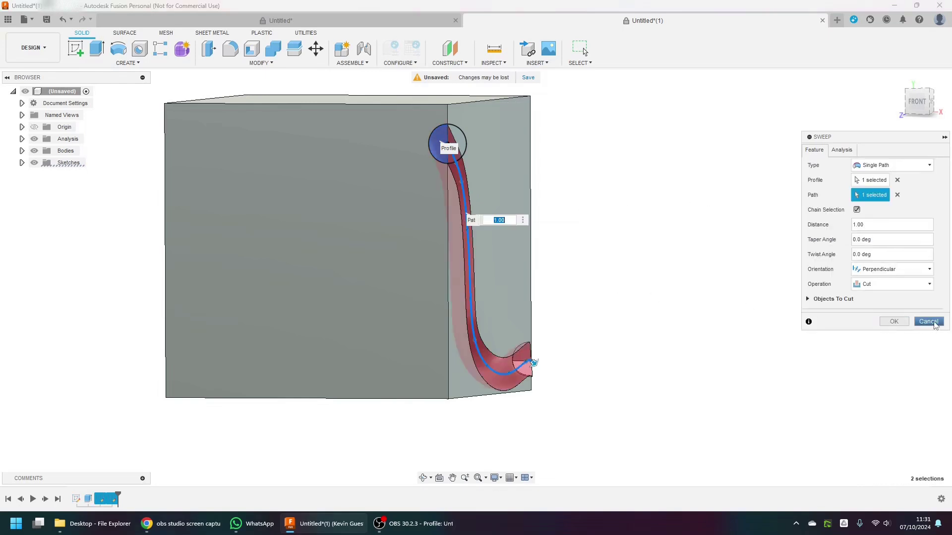
{"action": "middle_click_drag", "start_coordinate": [585, 369], "coordinate": [504, 369], "text": "shift"}
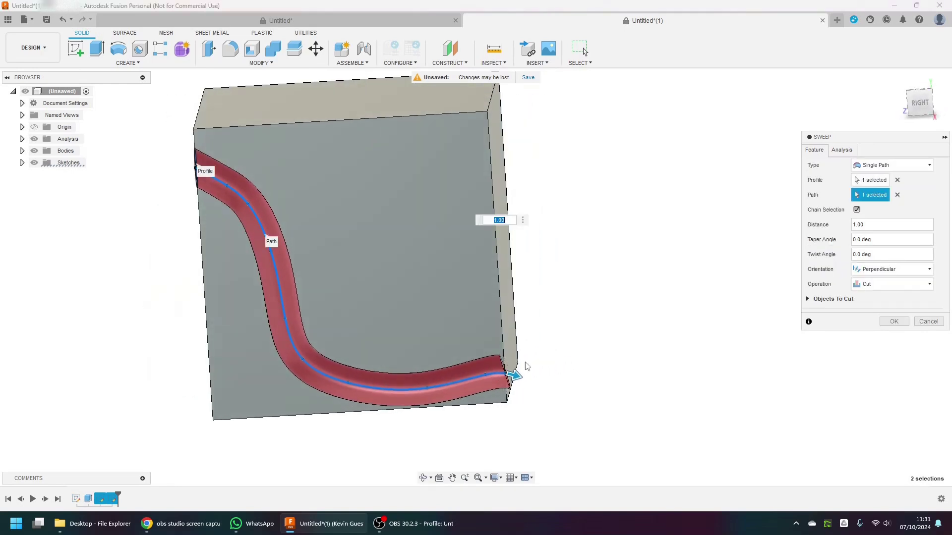
{"action": "left_click", "coordinate": [893, 321]}
{"action": "scroll", "coordinate": [590, 316], "scroll_direction": "down", "scroll_amount": 3}
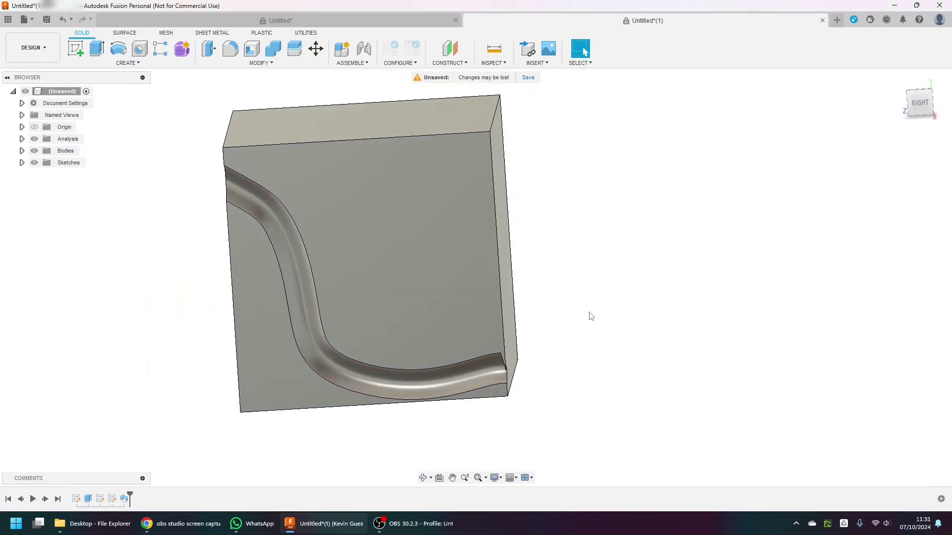
{"action": "middle_click_drag", "start_coordinate": [623, 319], "coordinate": [668, 303], "text": "shift"}
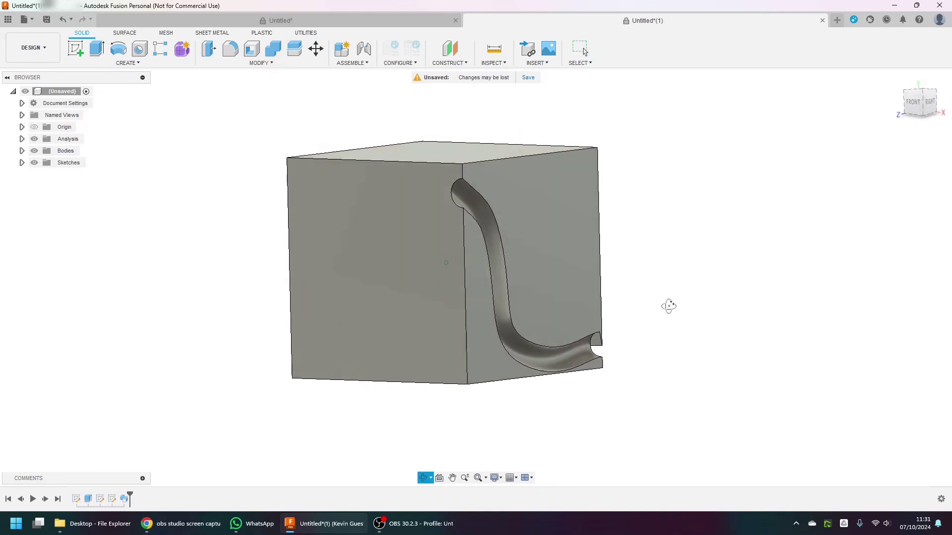
Mirror the grooved body across its right face with Join, then orbit to inspect it
{"action": "type", "text": "s"}
{"action": "type", "text": "mi"}
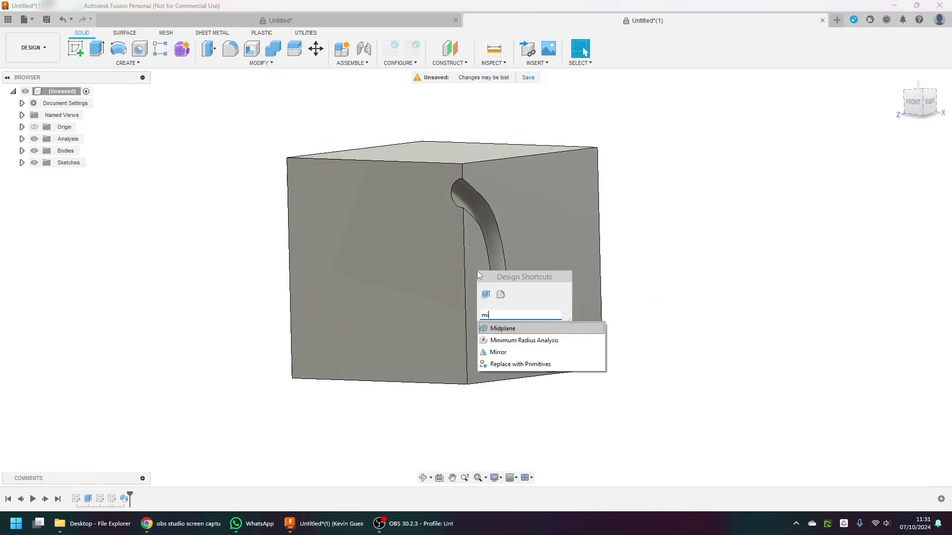
{"action": "key", "text": "Down"}
{"action": "key", "text": "Down"}
{"action": "key", "text": "Return"}
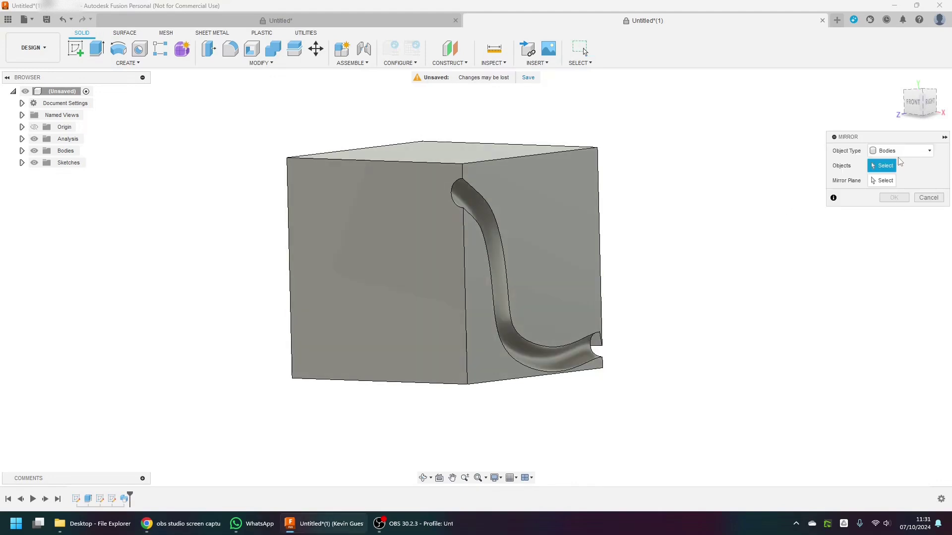
{"action": "left_click", "coordinate": [362, 220]}
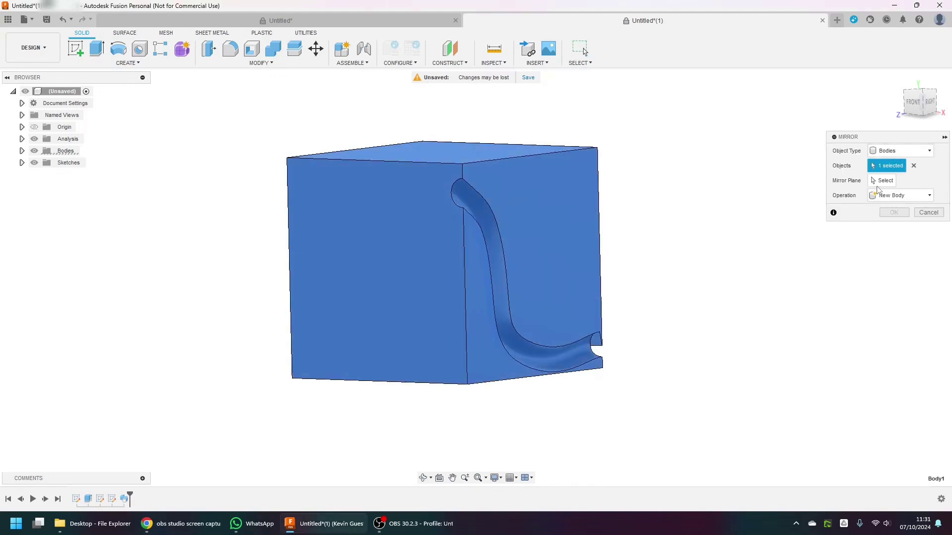
{"action": "left_click", "coordinate": [538, 221]}
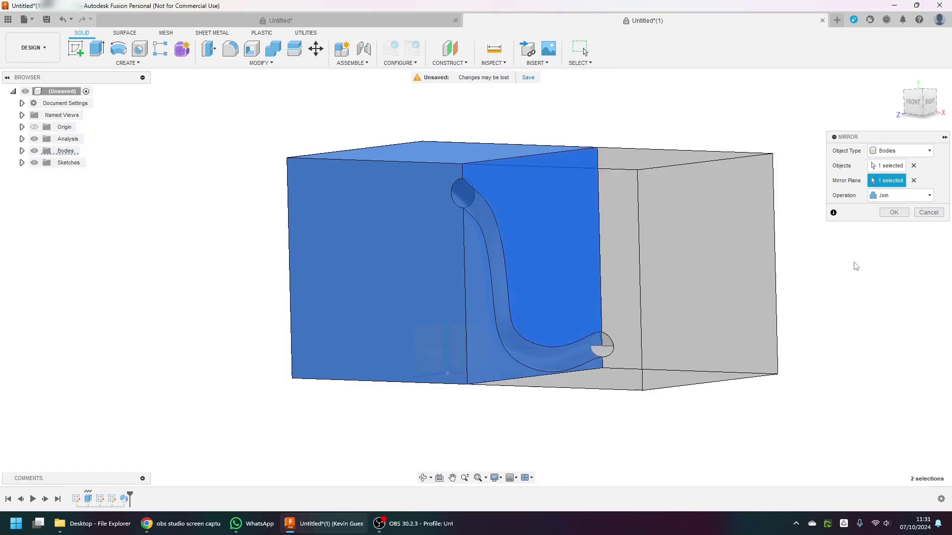
{"action": "left_click", "coordinate": [894, 212]}
{"action": "middle_click_drag", "start_coordinate": [632, 355], "coordinate": [404, 400], "text": "shift"}
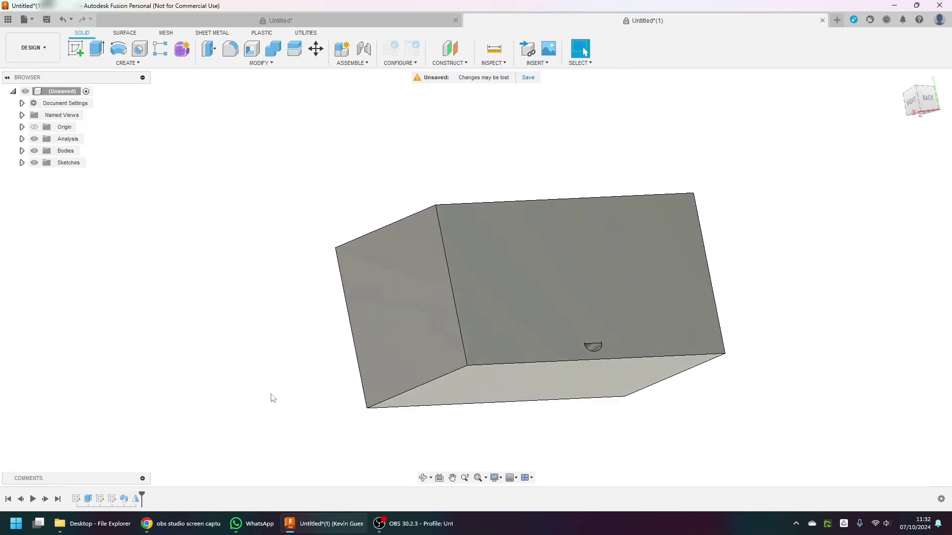
{"action": "left_click", "coordinate": [124, 499]}
Edit the sweep cut to a distance of 1.084 so the channel exits the block
{"action": "right_click", "coordinate": [124, 499]}
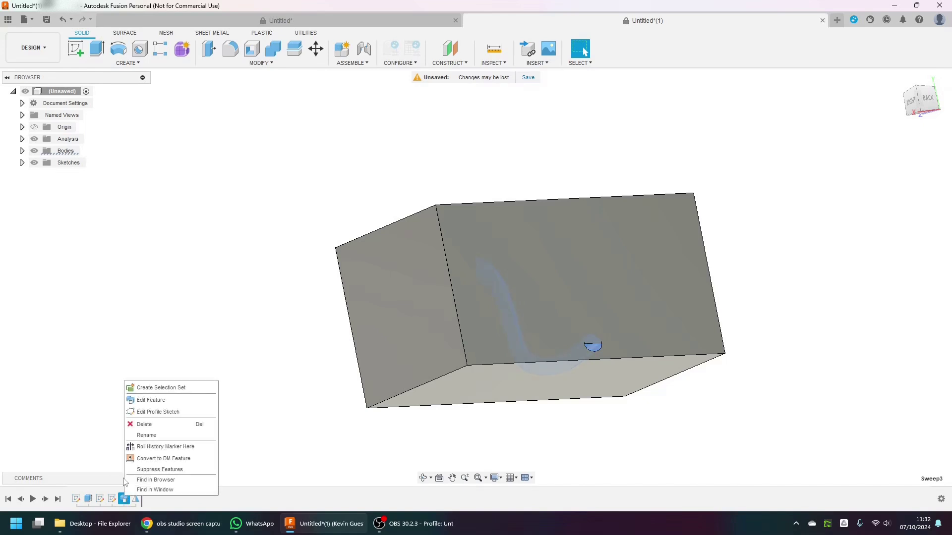
{"action": "left_click", "coordinate": [166, 409]}
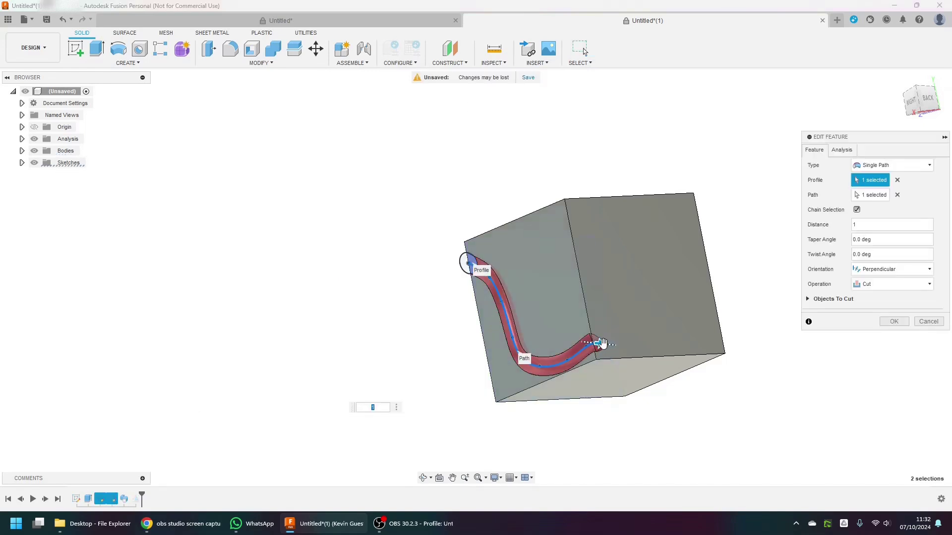
{"action": "left_click_drag", "start_coordinate": [599, 344], "coordinate": [617, 346]}
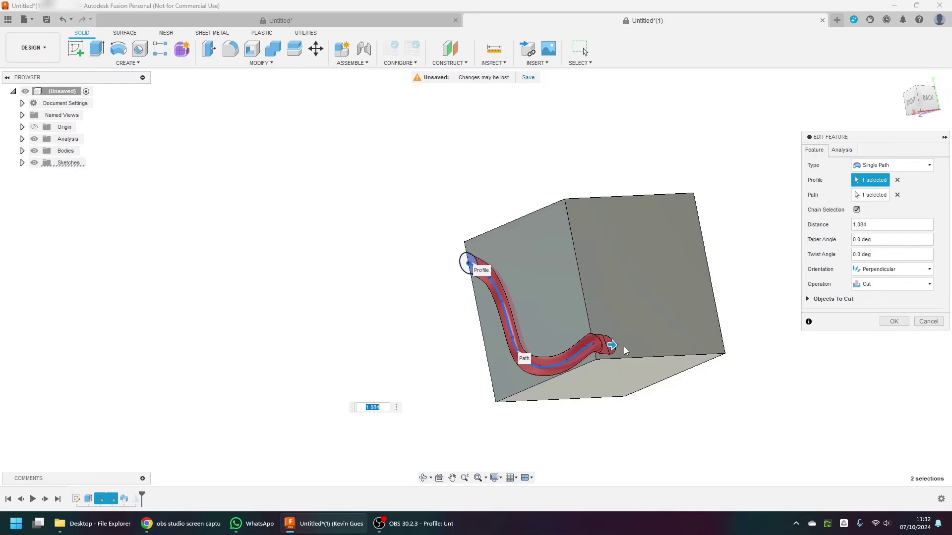
{"action": "left_click", "coordinate": [894, 321]}
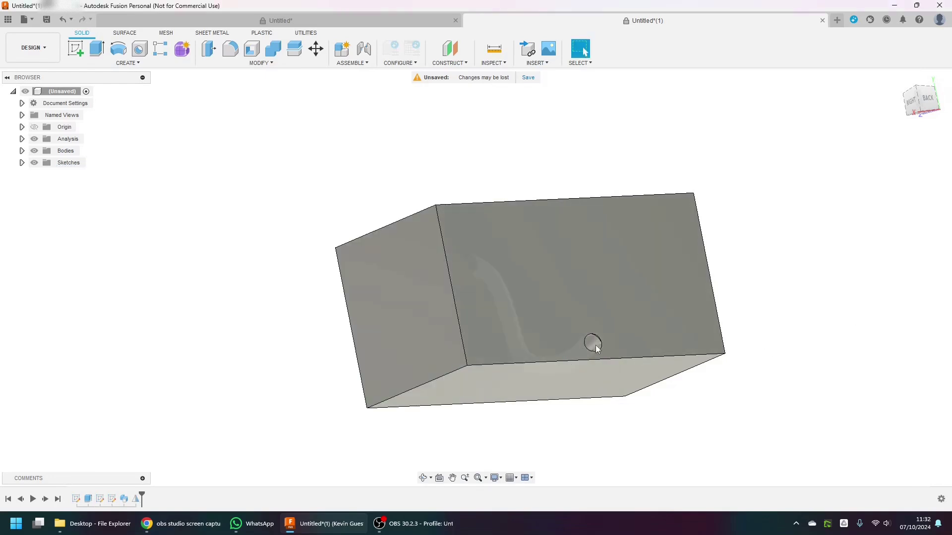
{"action": "middle_click_drag", "start_coordinate": [590, 397], "coordinate": [665, 410], "text": "shift"}
Add a section analysis at -29.201 mm on the block face and view it from RIGHT
{"action": "left_click", "coordinate": [494, 62]}
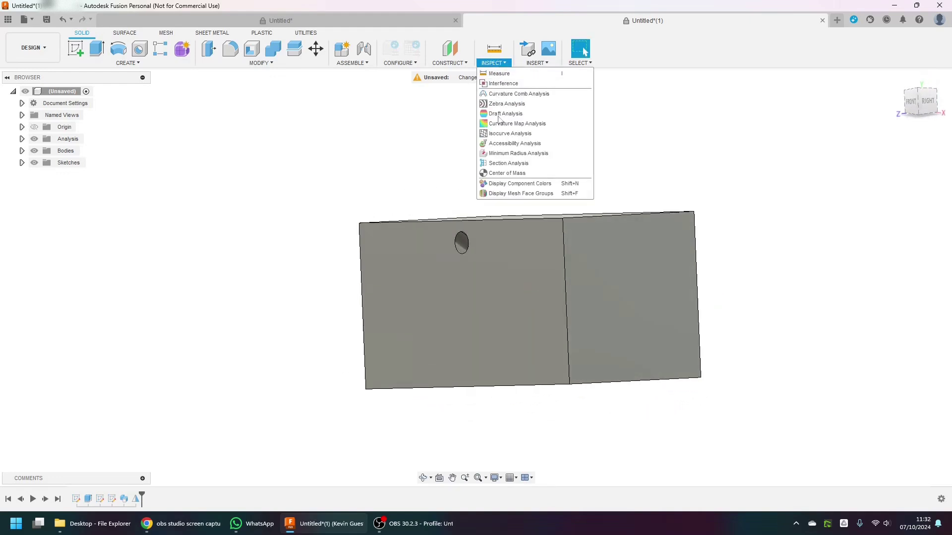
{"action": "left_click", "coordinate": [500, 162]}
{"action": "left_click", "coordinate": [645, 282]}
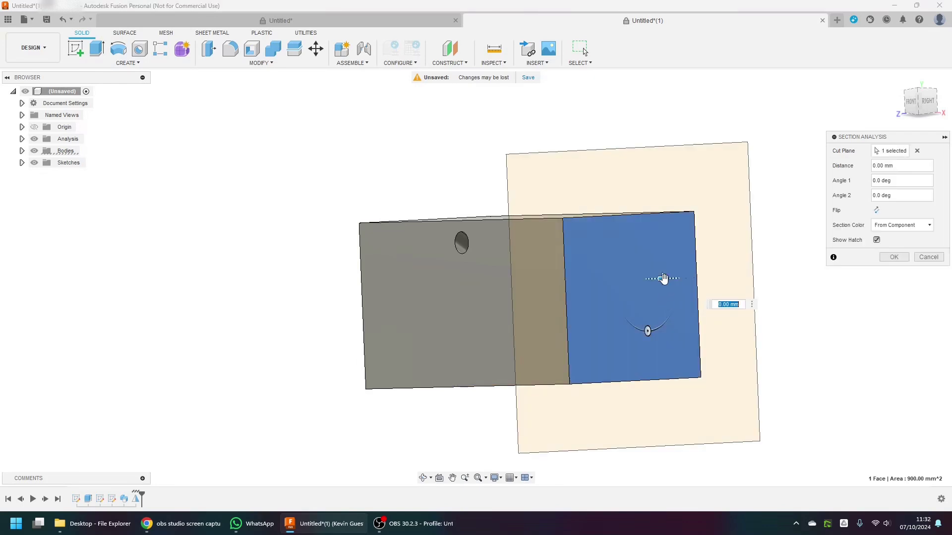
{"action": "left_click_drag", "start_coordinate": [661, 278], "coordinate": [563, 281]}
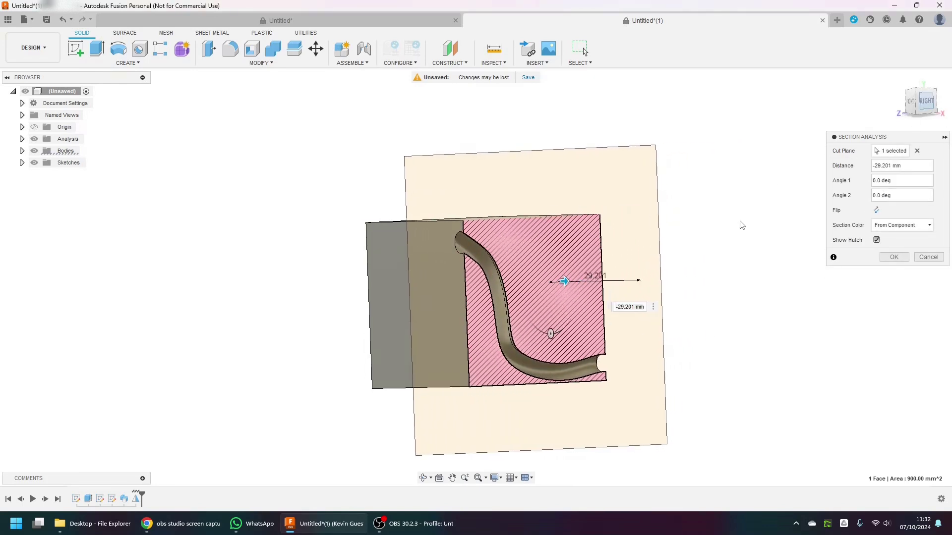
{"action": "left_click", "coordinate": [927, 101]}
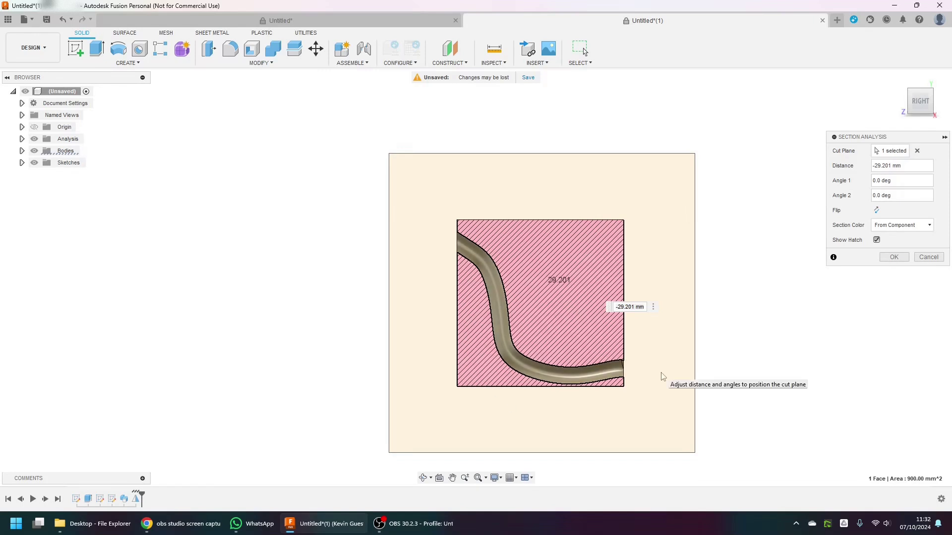